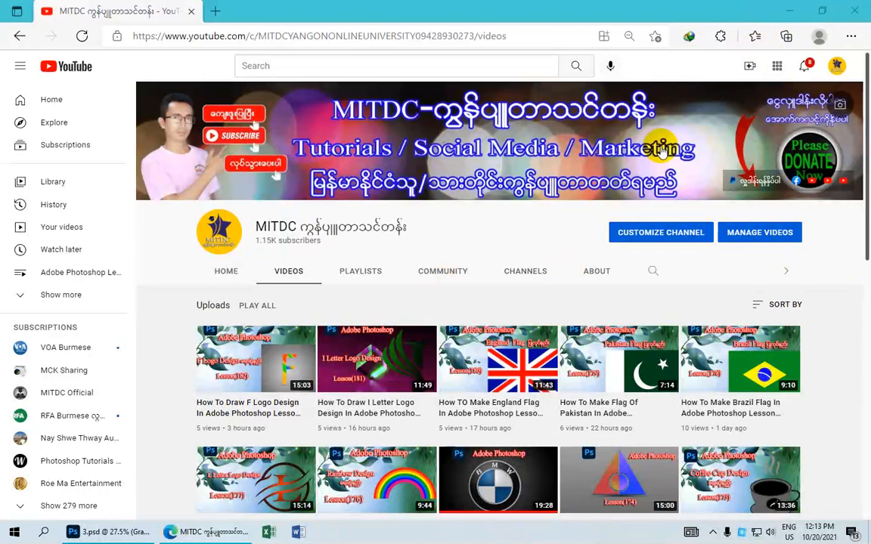
Switch to Photoshop and look over the finished cup artwork in 3.psd
click(785, 16)
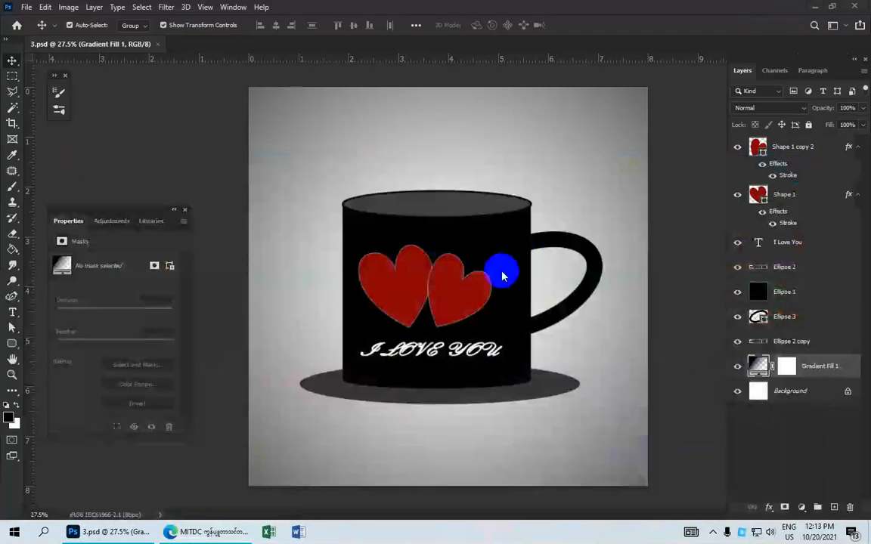
scroll(500, 275, up, 1)
scroll(502, 276, down, 3)
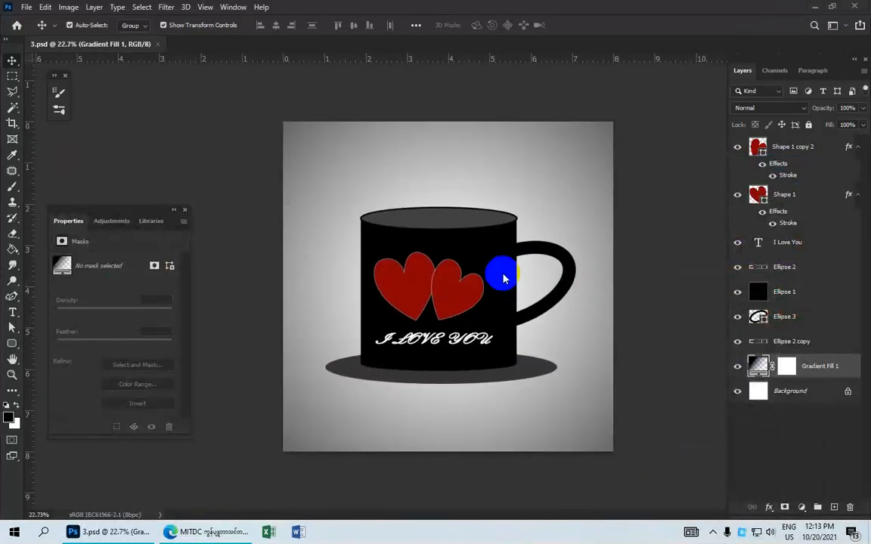
scroll(502, 277, up, 1)
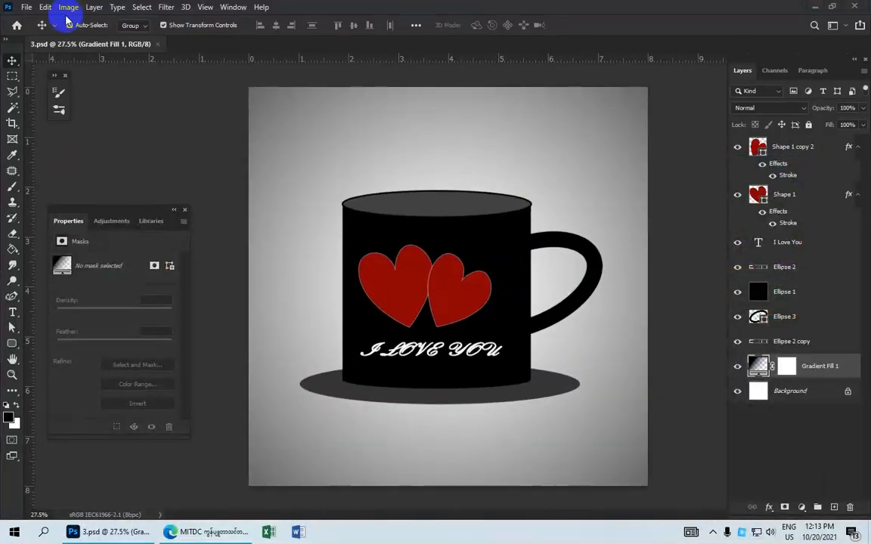
scroll(279, 98, down, 1)
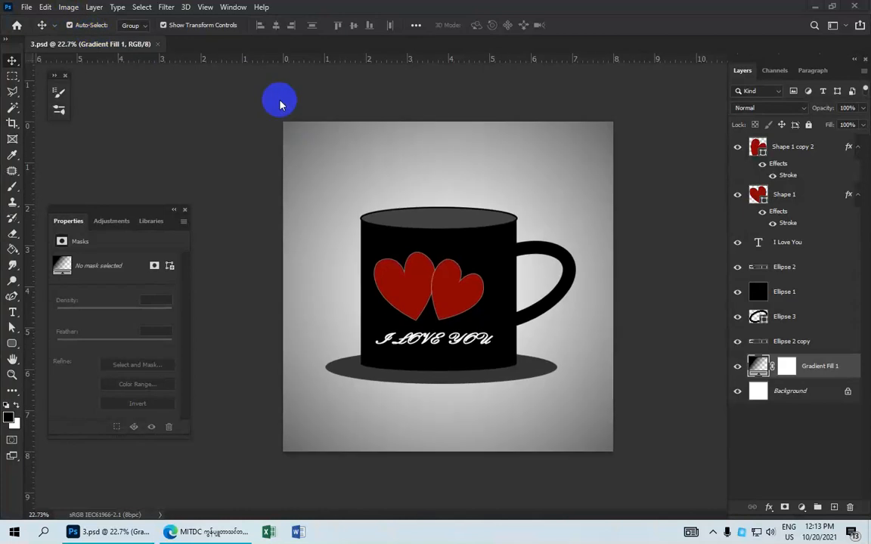
Check the width, height, resolution and units of the finished cup document in its Image Size settings
click(69, 9)
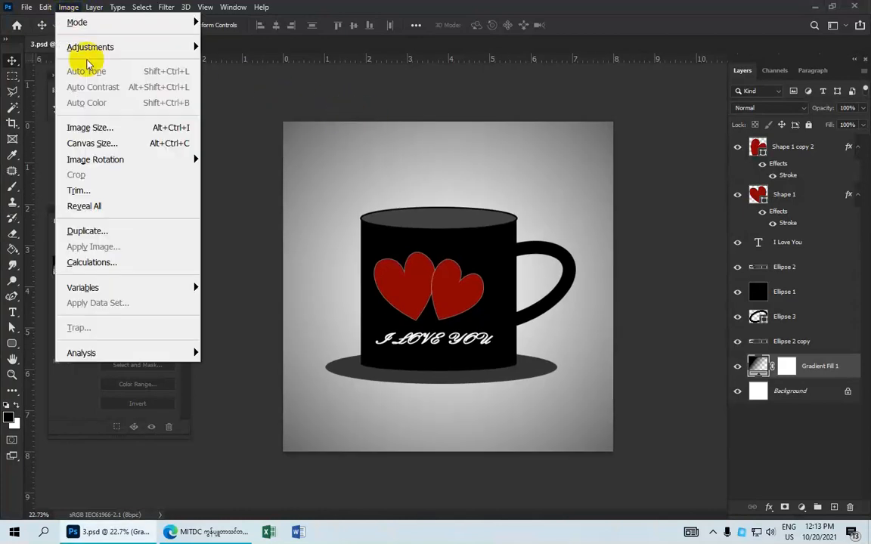
click(111, 128)
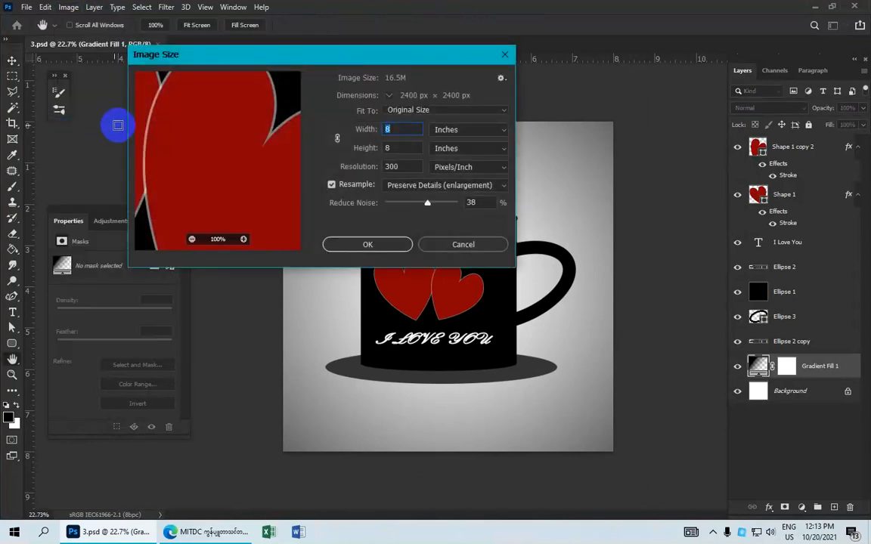
double_click(387, 129)
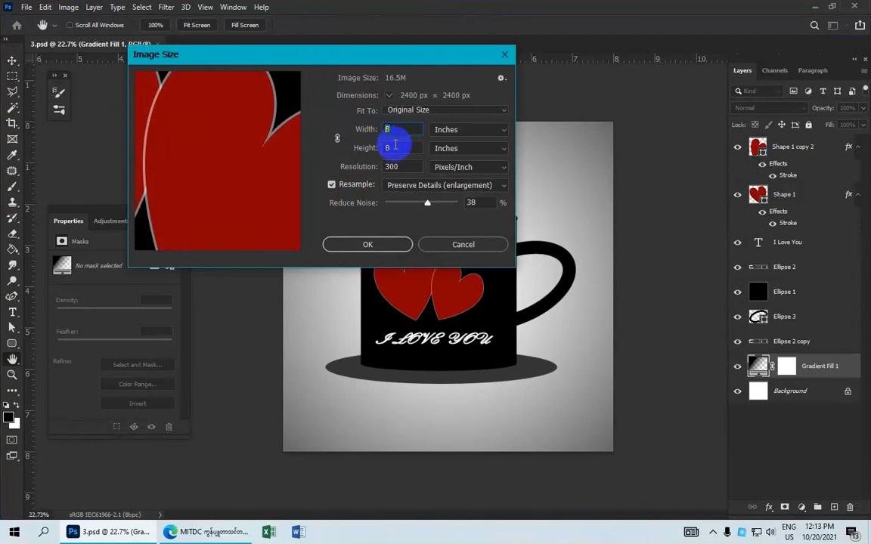
double_click(386, 147)
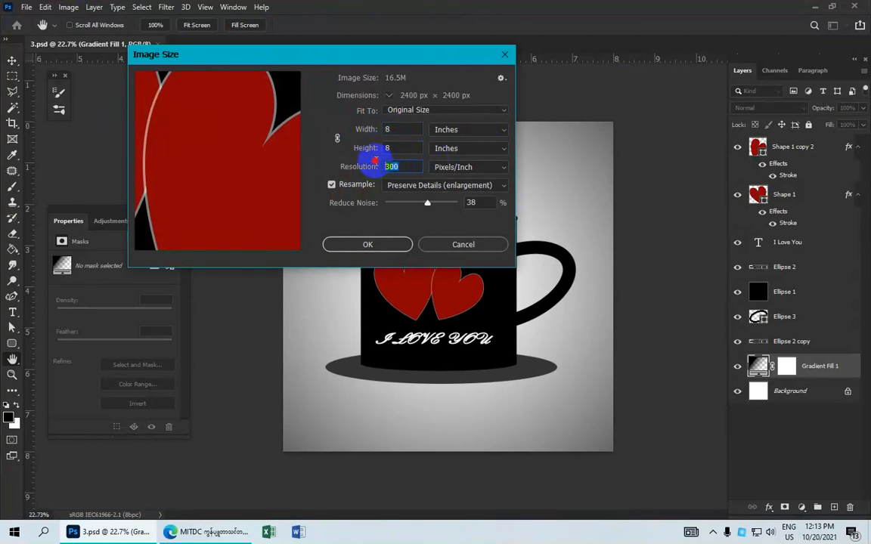
double_click(378, 166)
click(468, 167)
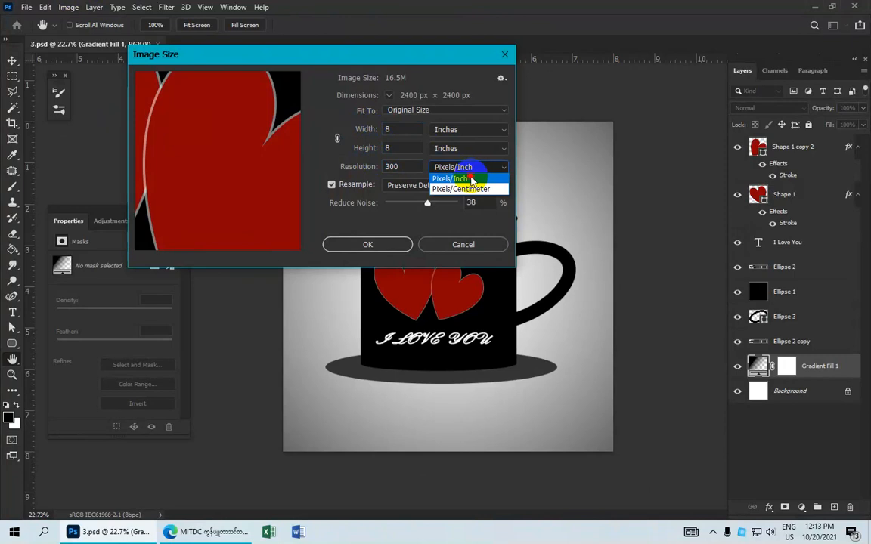
click(470, 179)
click(395, 243)
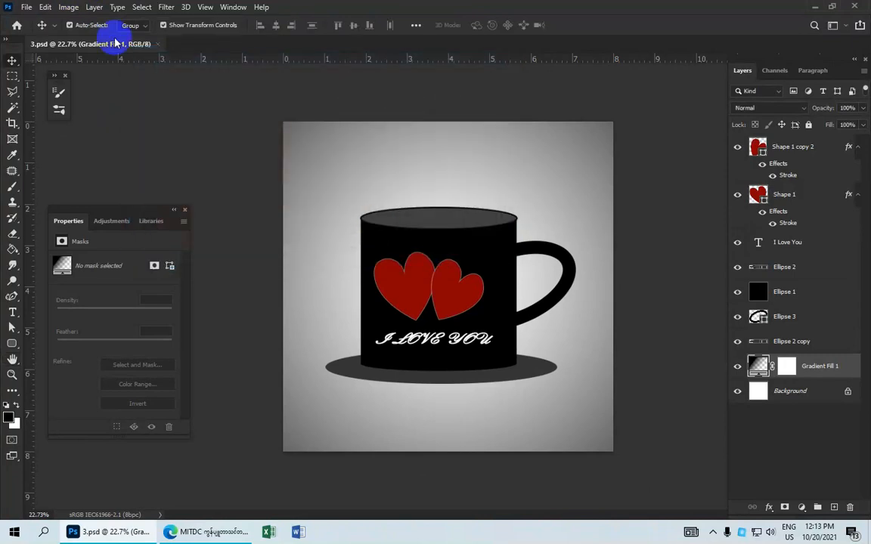
Start a new document from the Photo presets with a width and height of 8 inches
click(27, 7)
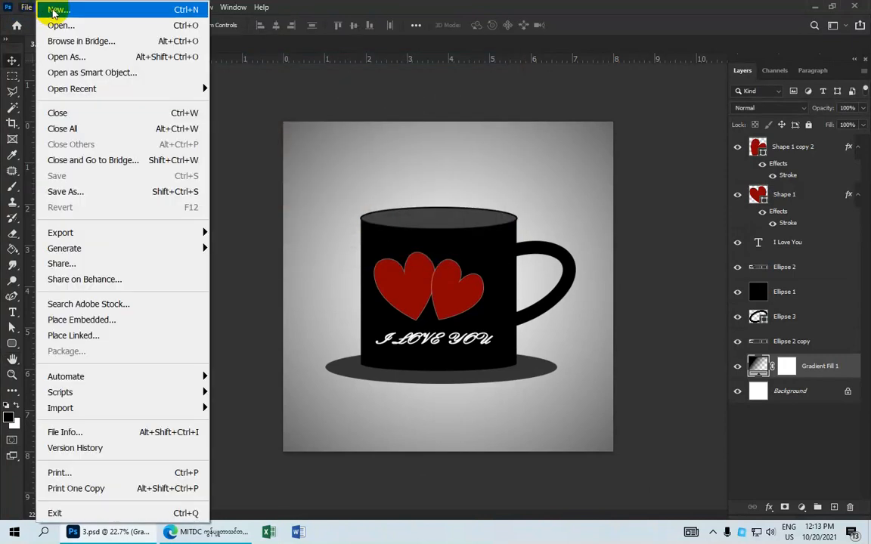
click(114, 10)
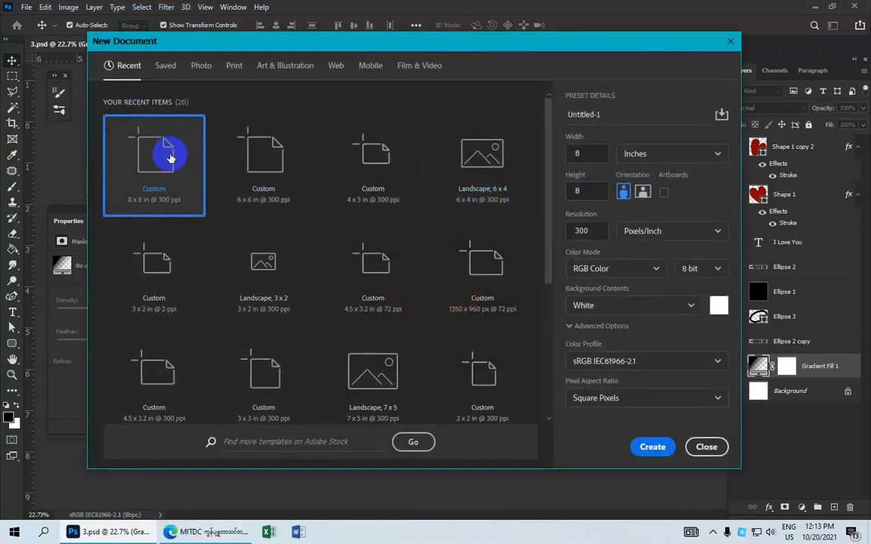
click(201, 66)
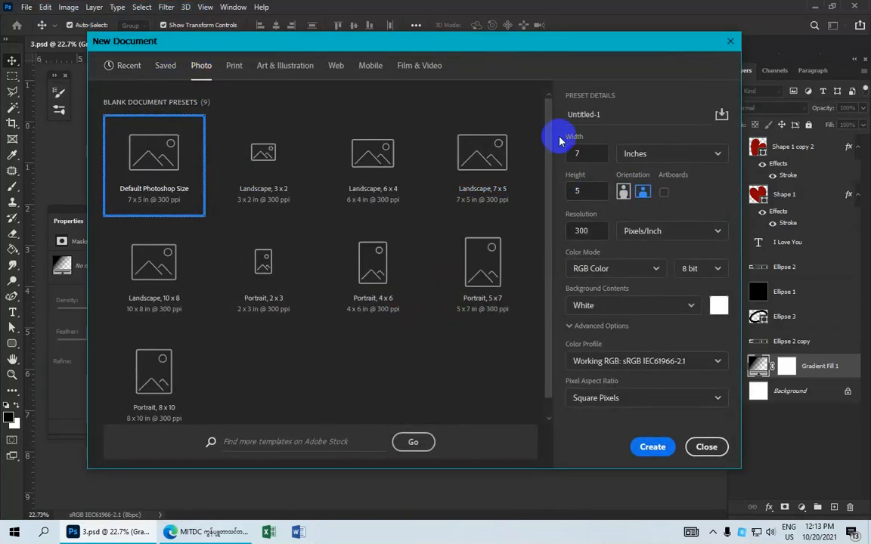
click(574, 152)
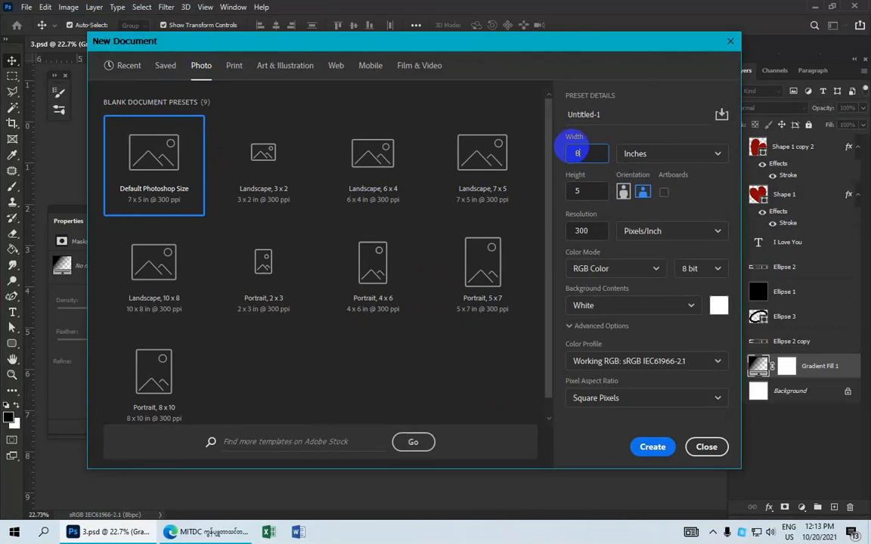
text(8)
click(586, 188)
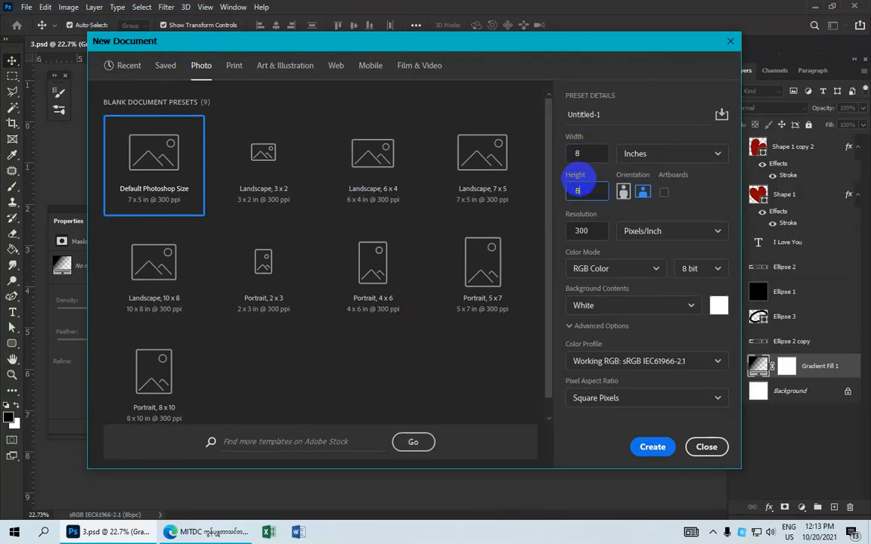
click(638, 155)
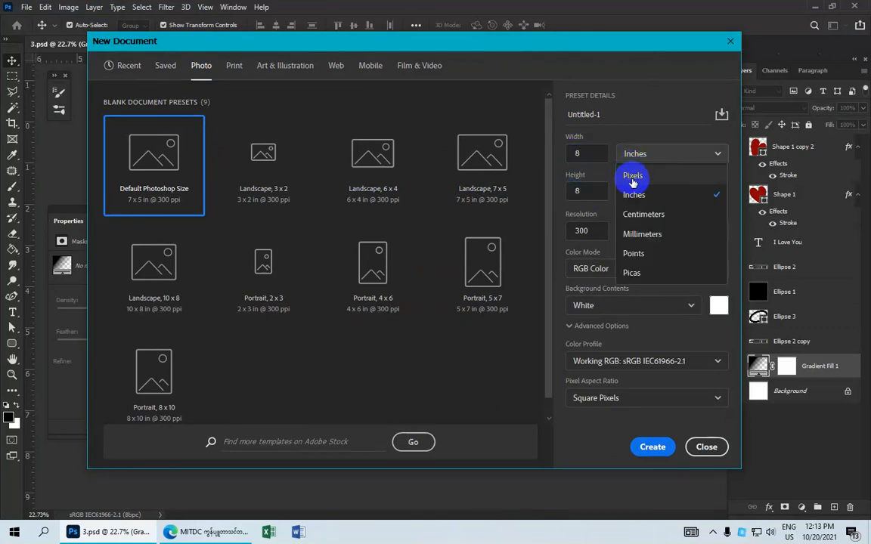
click(635, 194)
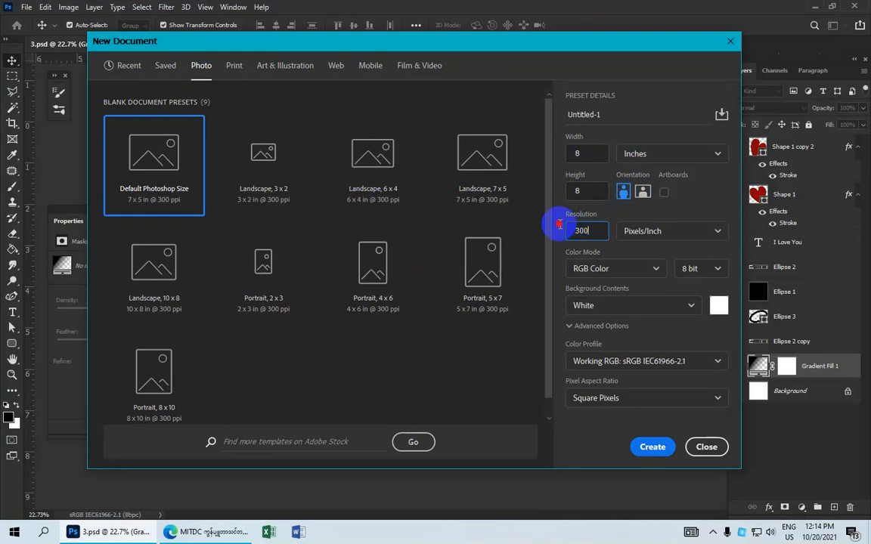
Create the document named Cup Design at 300 pixels/inch with RGB Color, white background contents and square pixels
click(591, 230)
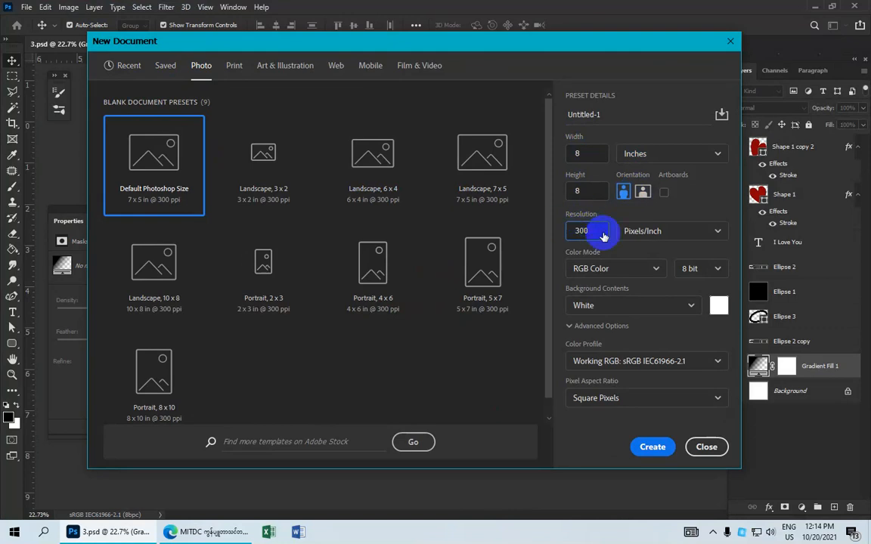
click(647, 267)
click(618, 330)
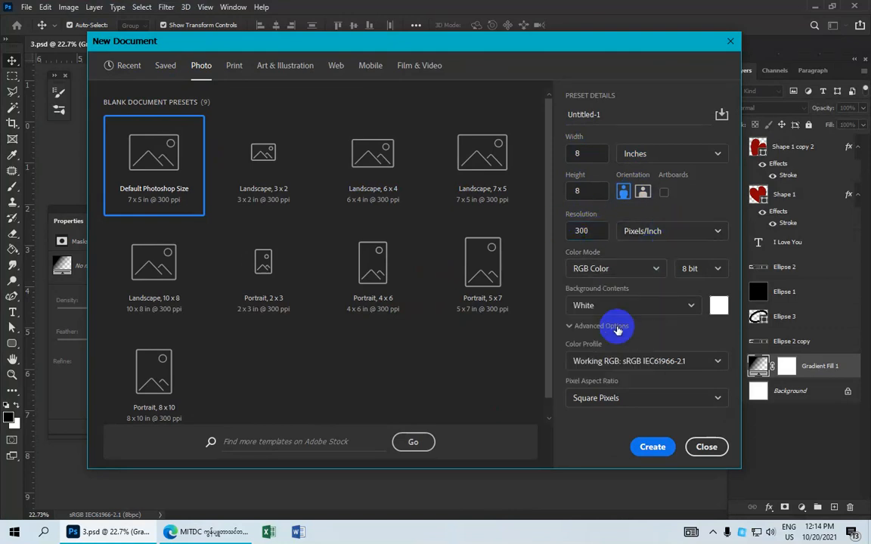
click(614, 304)
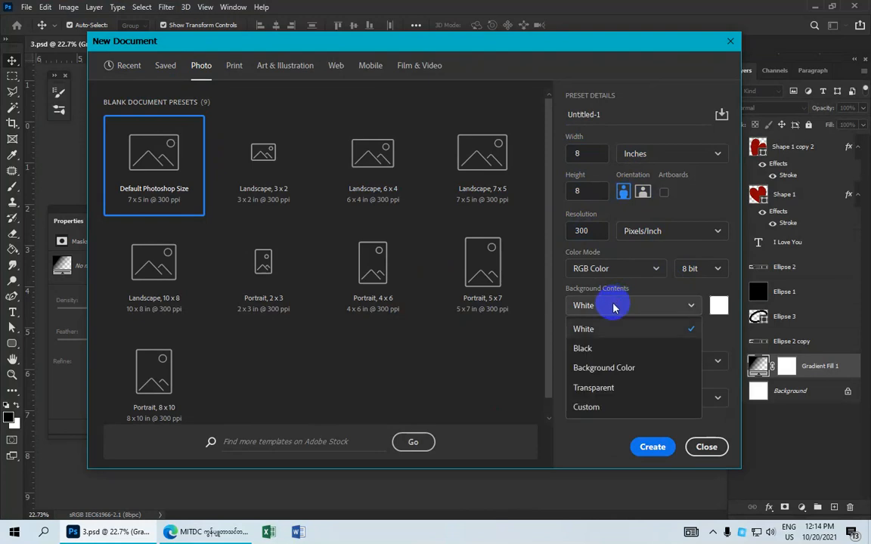
click(607, 329)
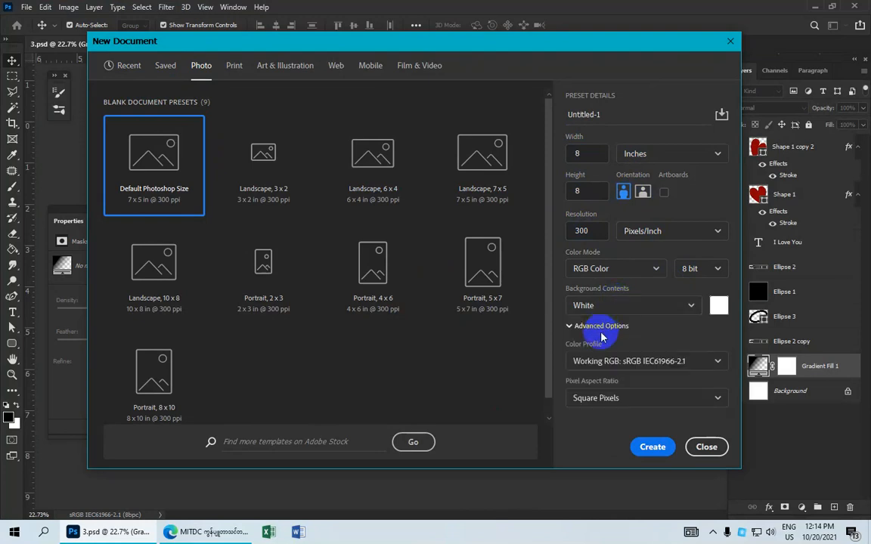
click(599, 399)
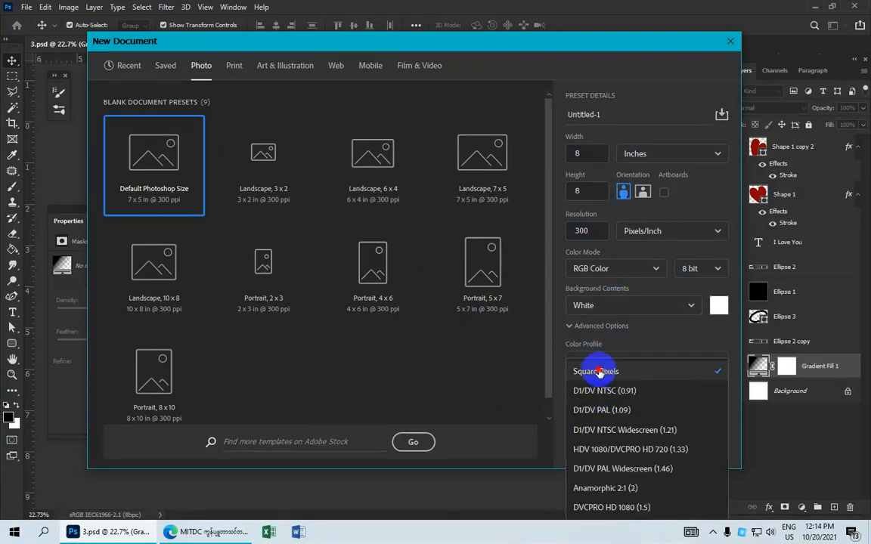
click(598, 371)
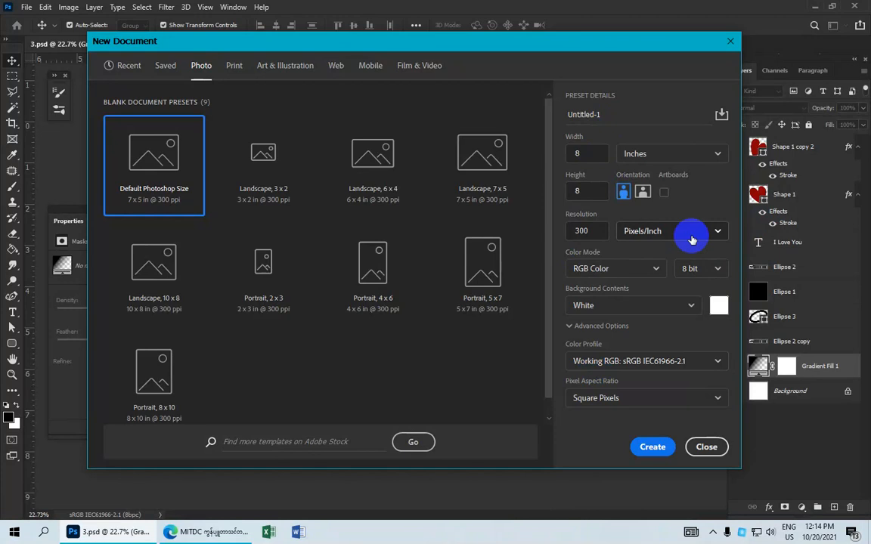
drag(602, 114, 541, 117)
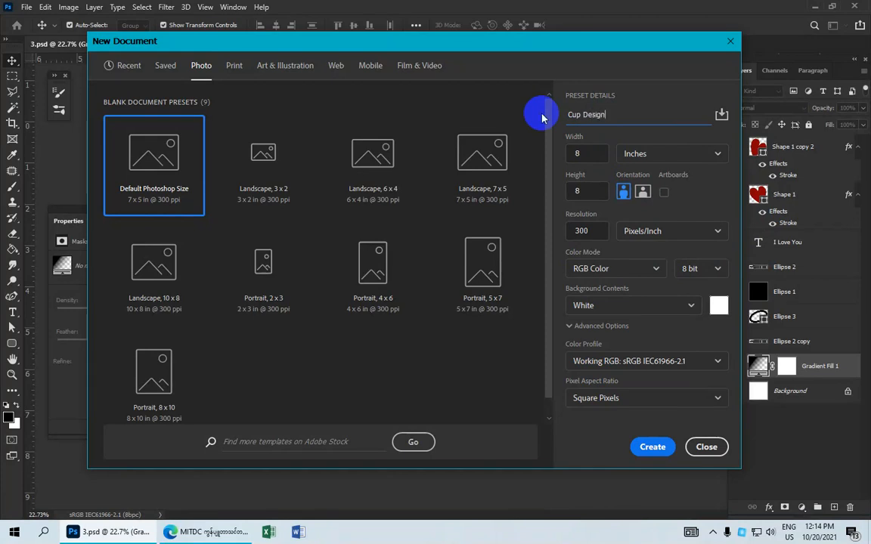
click(647, 448)
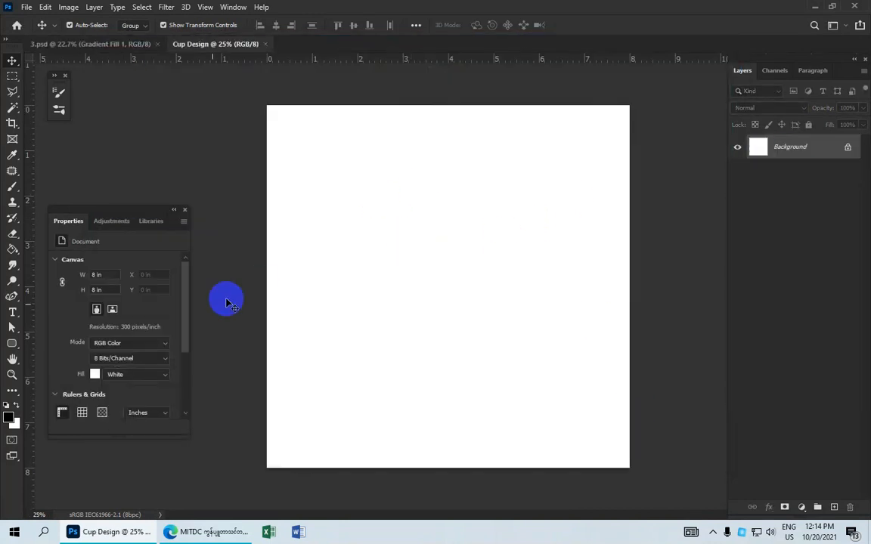
Add a vertical guide at the 50% position of the canvas
click(205, 7)
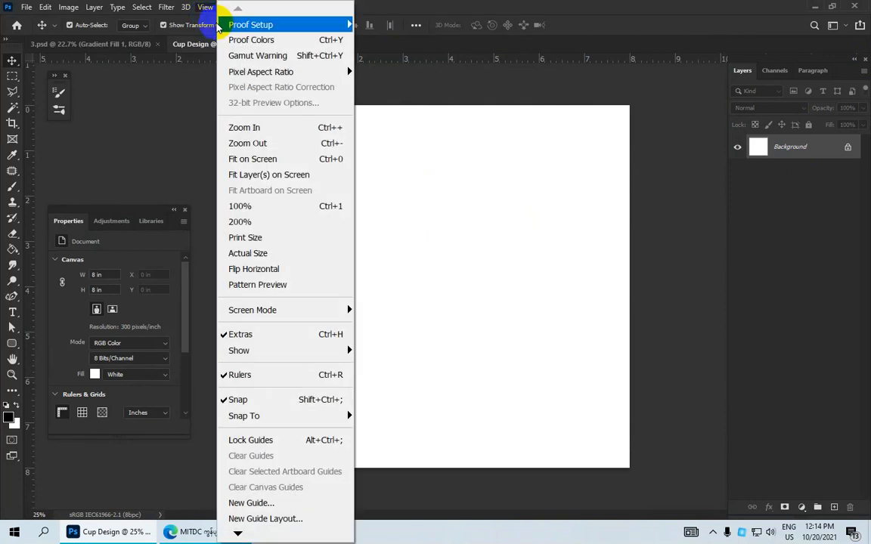
click(306, 500)
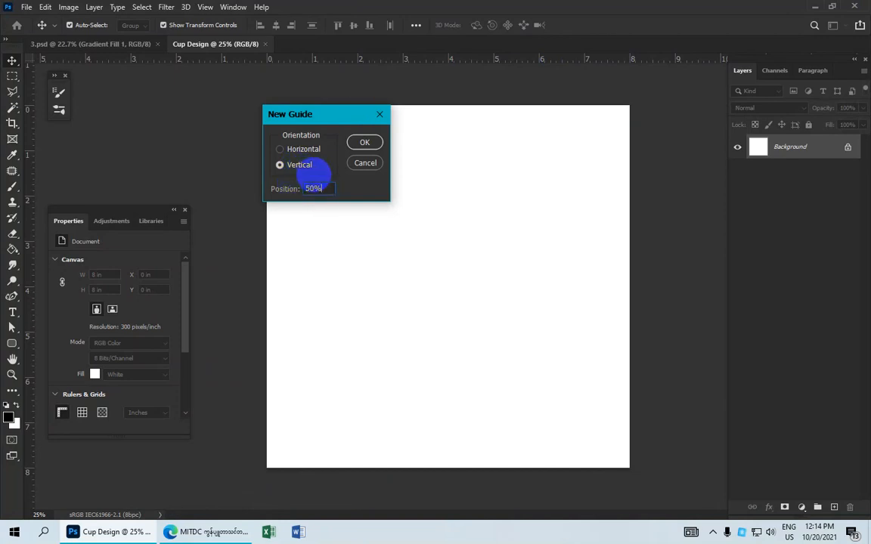
click(365, 143)
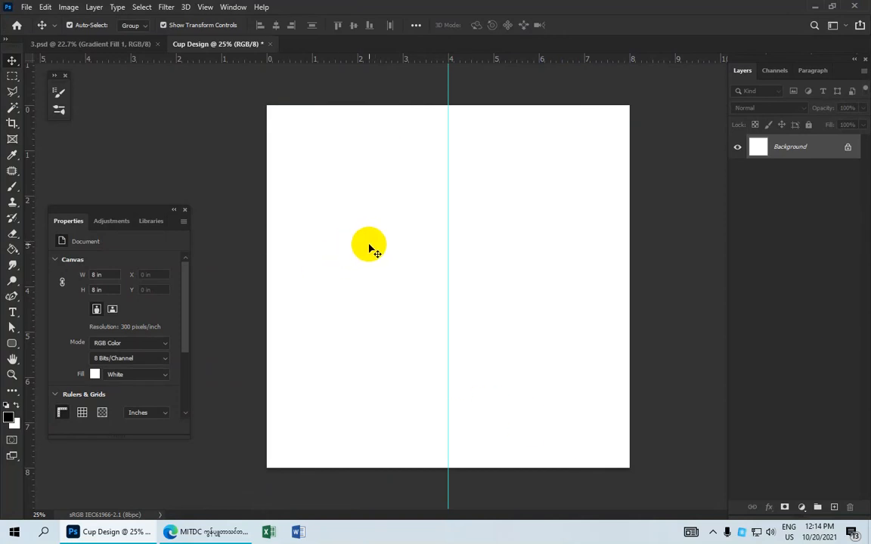
Draw a black rectangle shape without a stroke, about 3.47 in wide and 3.89 in high, across the vertical guide
scroll(370, 248, up, 1)
click(11, 344)
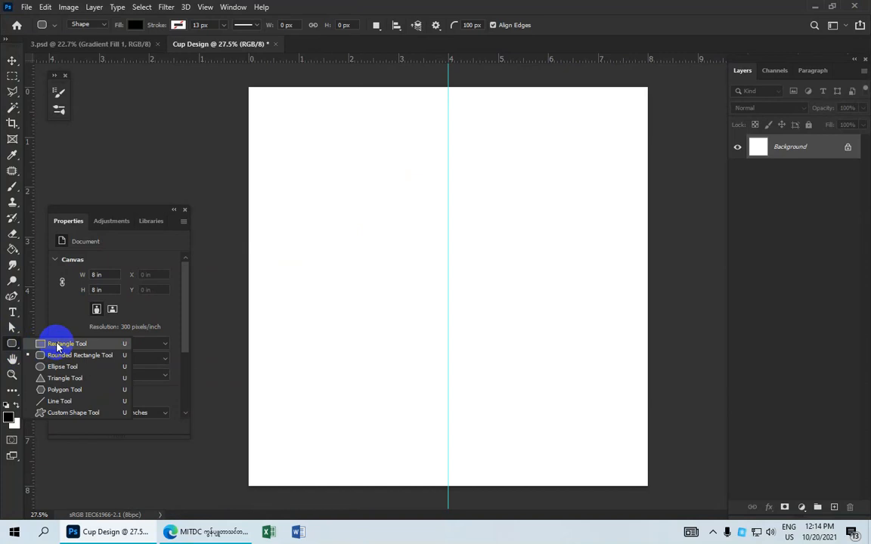
click(61, 347)
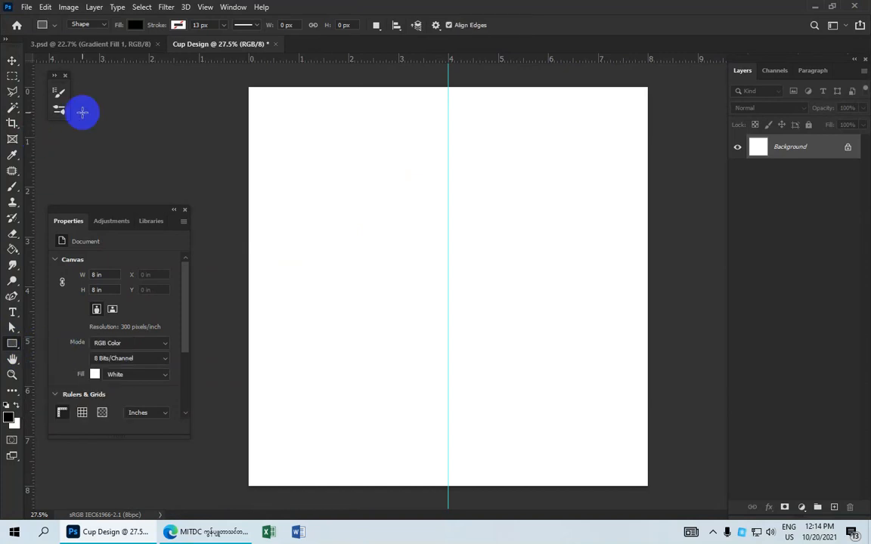
click(135, 25)
click(85, 88)
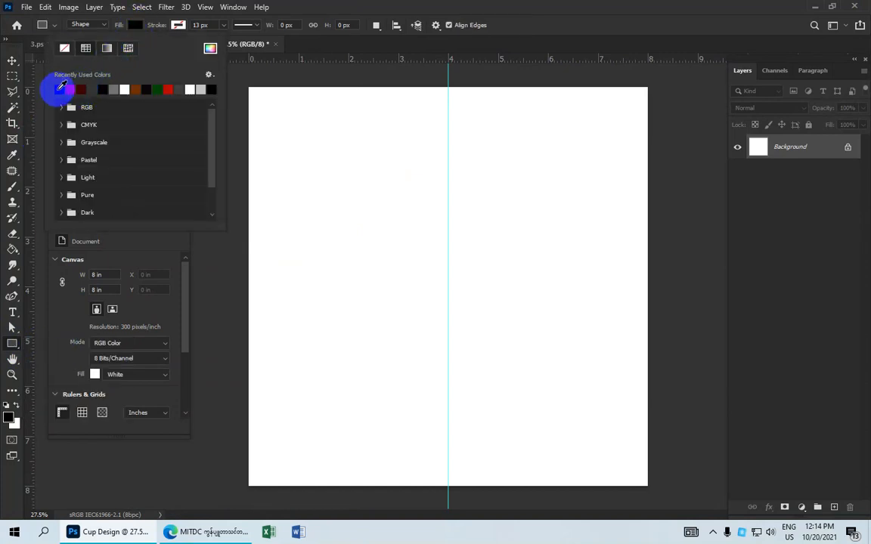
click(177, 25)
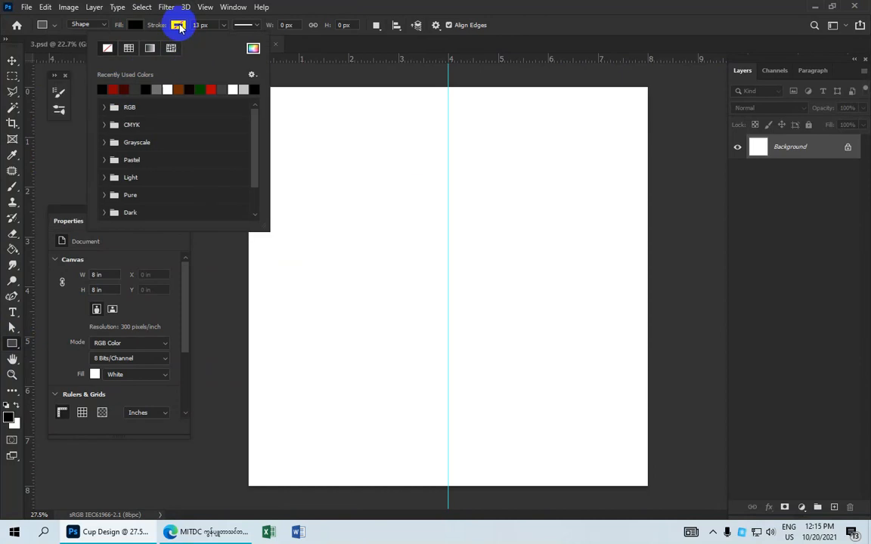
click(375, 198)
mouse_move(376, 198)
mouse_down()
mouse_move(405, 234)
mouse_move(465, 276)
mouse_move(530, 373)
mouse_move(556, 392)
mouse_move(548, 390)
mouse_up()
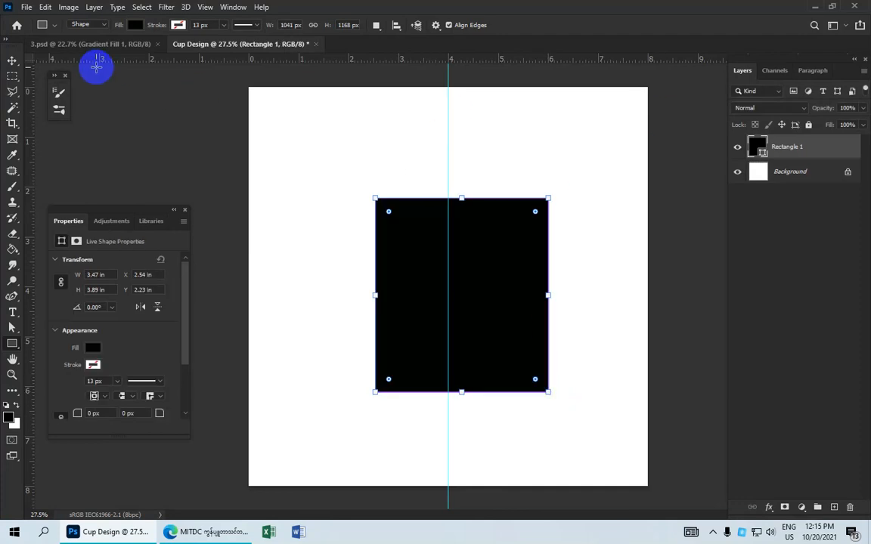
Move the black rectangle so that it is centred horizontally on the vertical guide
key(v)
click(474, 282)
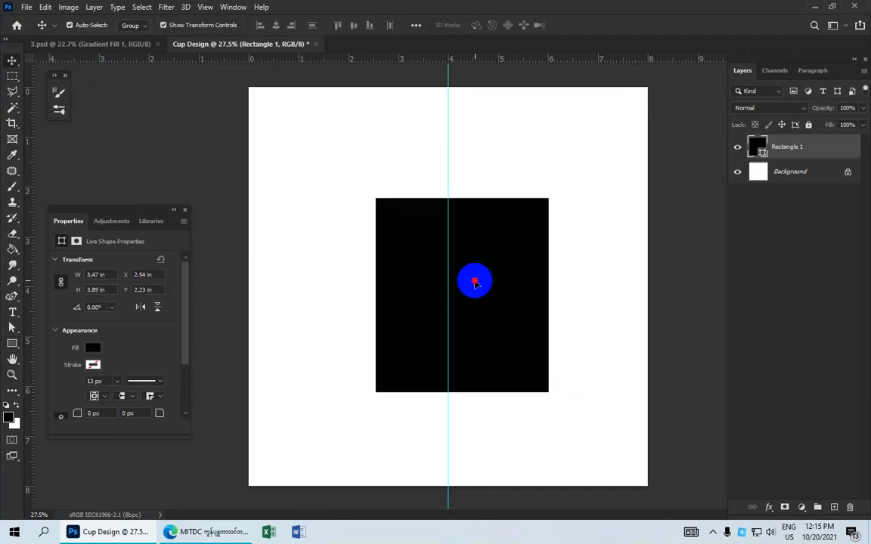
drag(474, 282, 465, 283)
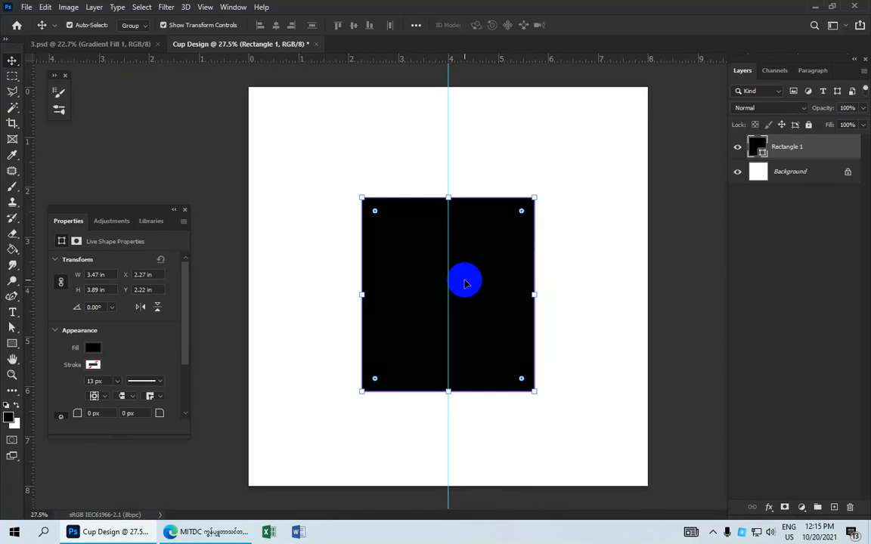
Deselect the rectangle and set the Ellipse tool's fill colour to dark grey 606060
click(559, 256)
scroll(560, 256, up, 1)
scroll(559, 257, down, 1)
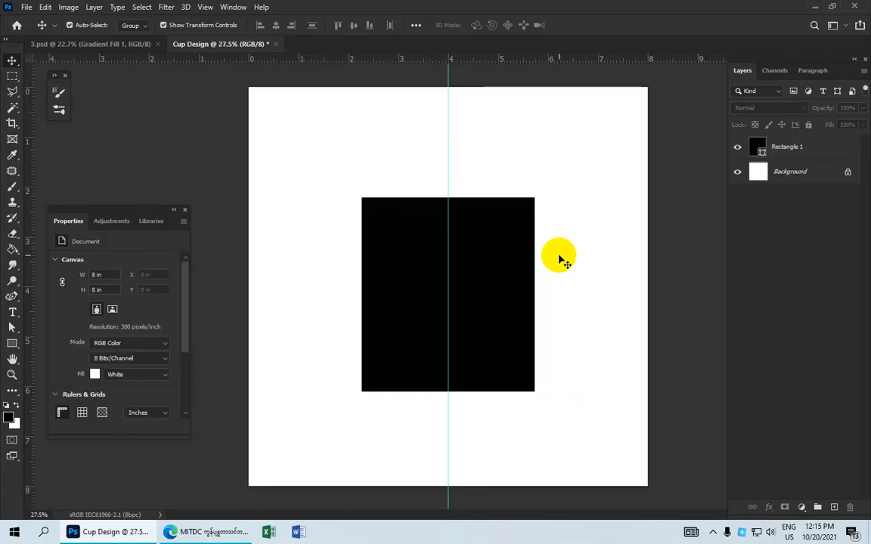
scroll(559, 260, down, 1)
scroll(531, 266, up, 1)
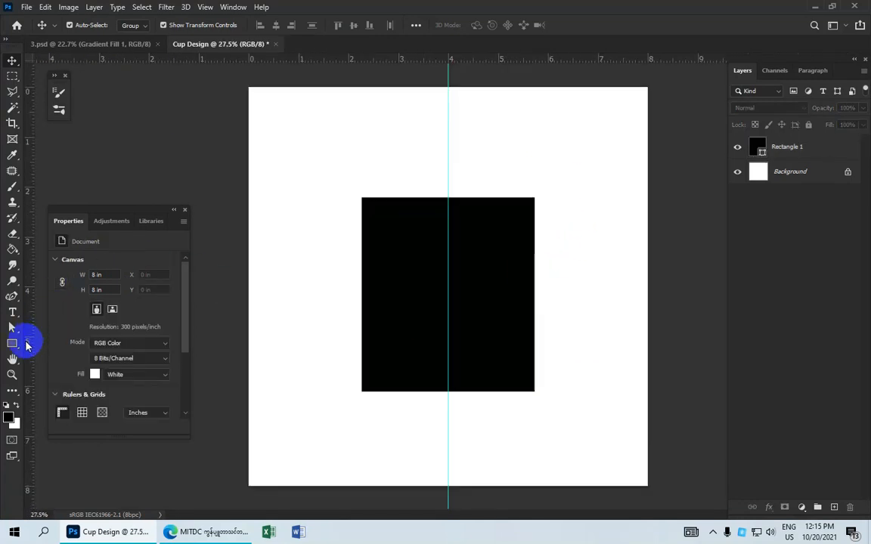
click(13, 344)
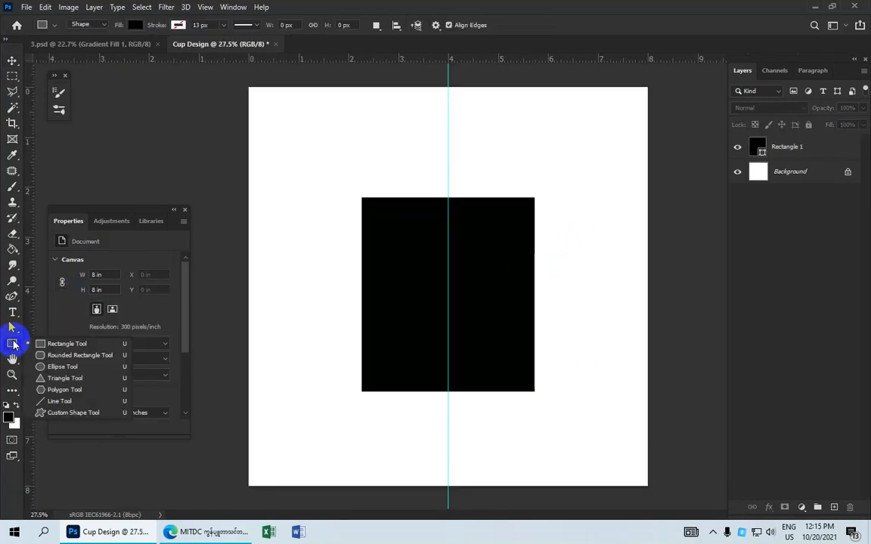
click(66, 367)
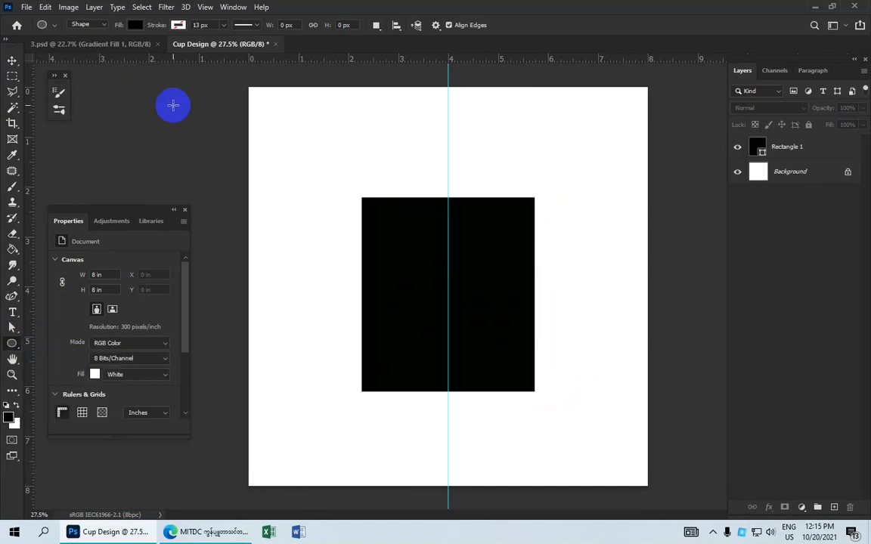
click(136, 25)
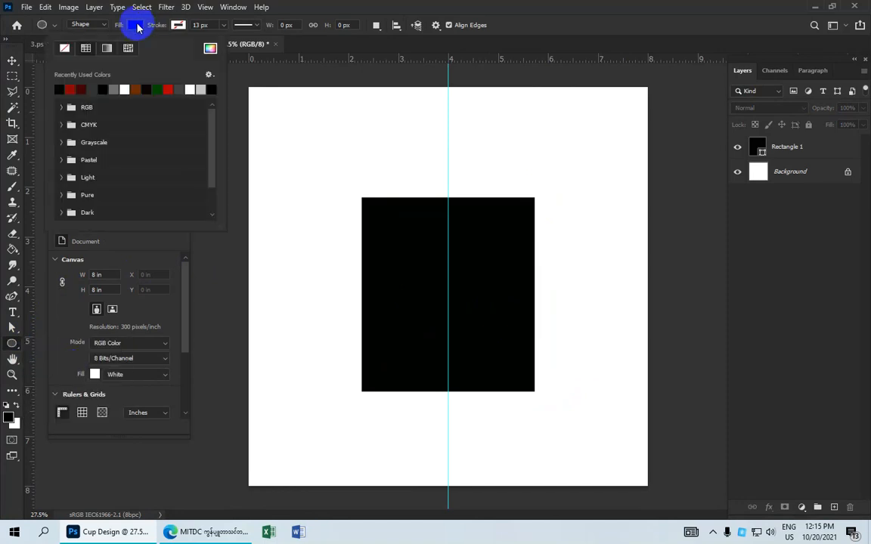
click(210, 49)
click(510, 199)
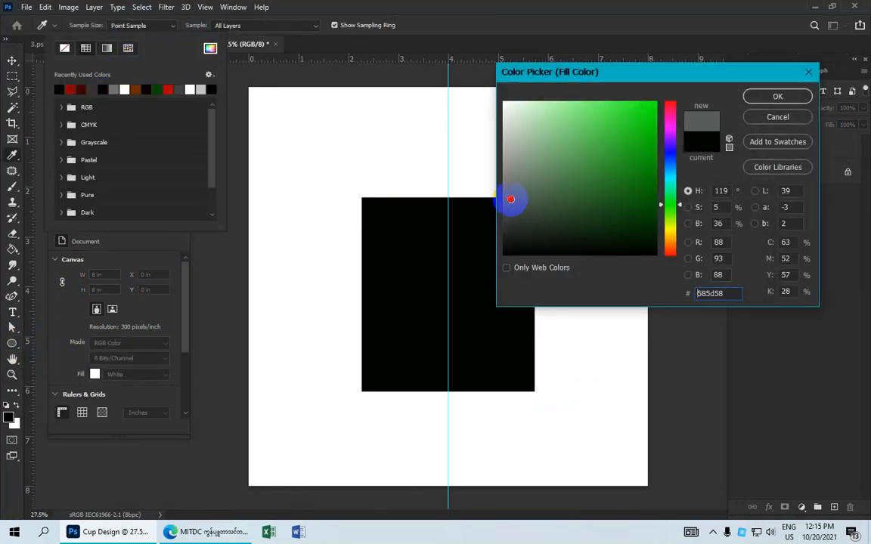
drag(510, 199, 501, 198)
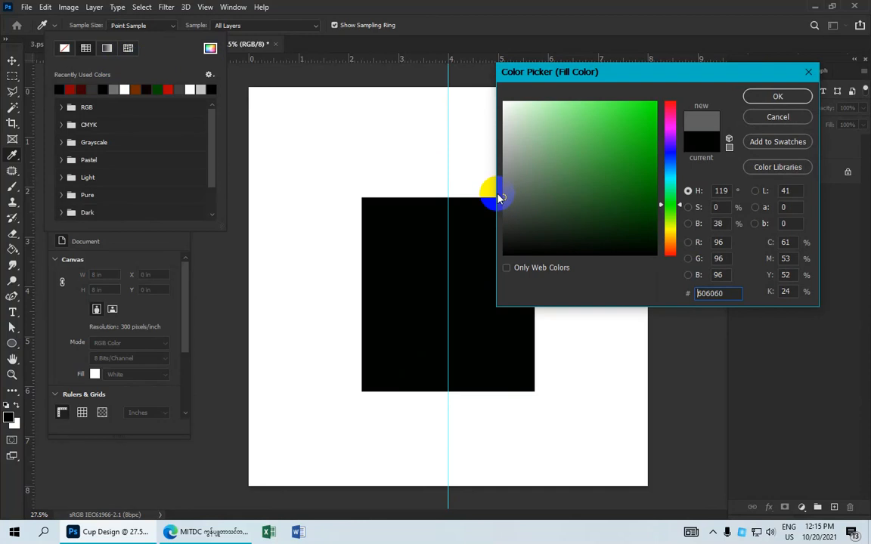
click(759, 101)
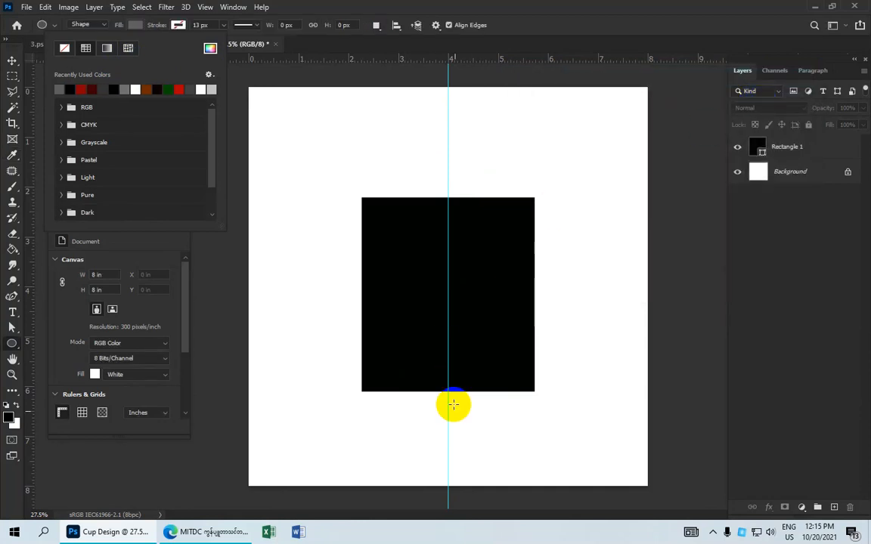
Draw a grey ellipse about 4.53 in wide and 0.51 in high across the black rectangle's lower edge
key(u)
scroll(468, 406, up, 1)
scroll(468, 406, up, 2)
drag(456, 394, 472, 332)
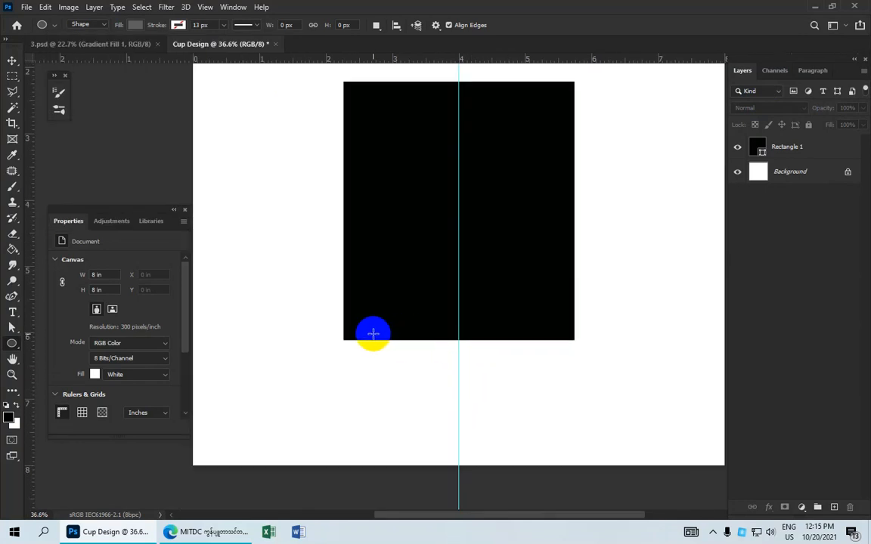
drag(343, 340, 493, 356)
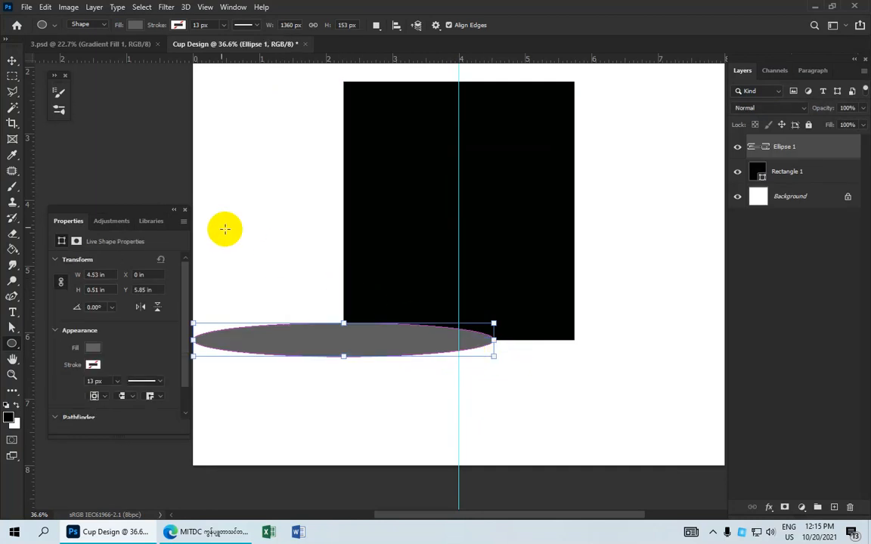
Move the grey ellipse onto the rectangle's lower edge and scale it to about 3.67 in wide and 0.49 in high
click(12, 64)
drag(388, 347, 505, 353)
drag(609, 347, 555, 348)
drag(330, 339, 342, 340)
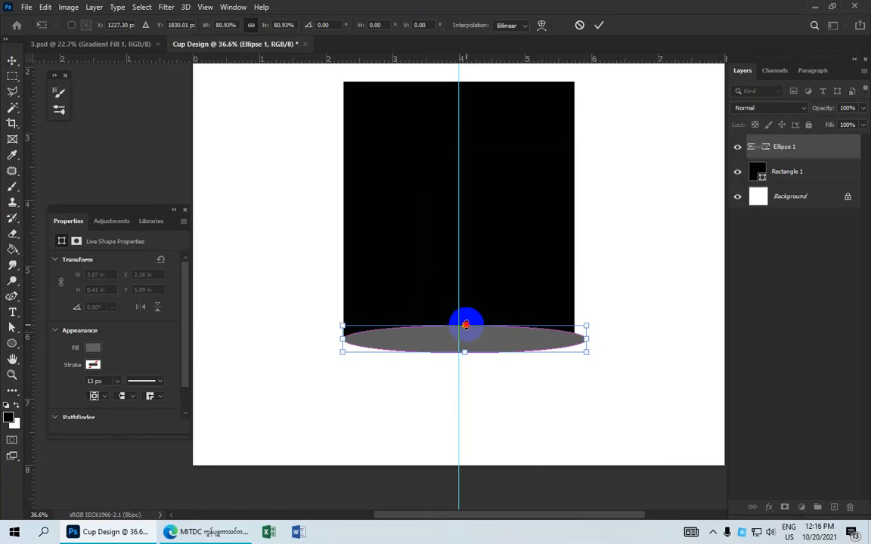
drag(466, 325, 466, 320)
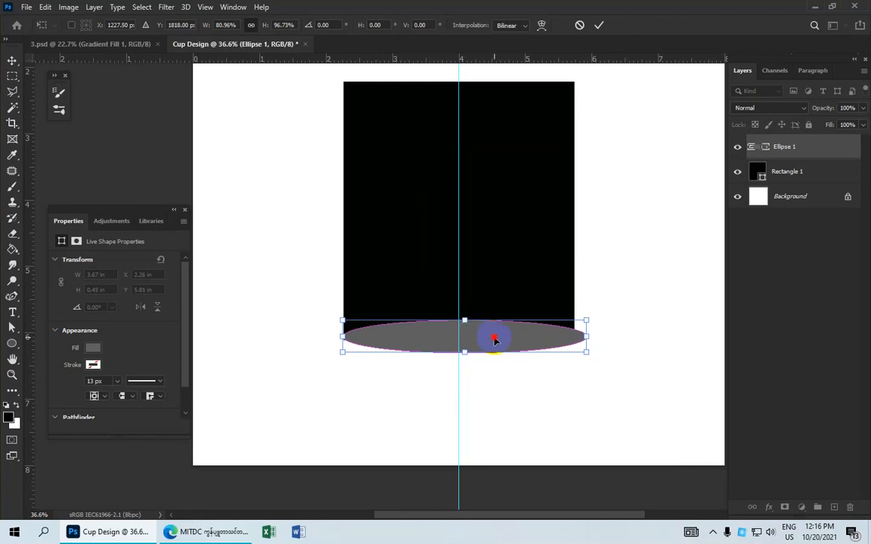
Centre the ellipse on the vertical guide and narrow it to the rectangle's width, about 3.49 in wide and 0.47 in high
scroll(492, 341, up, 3)
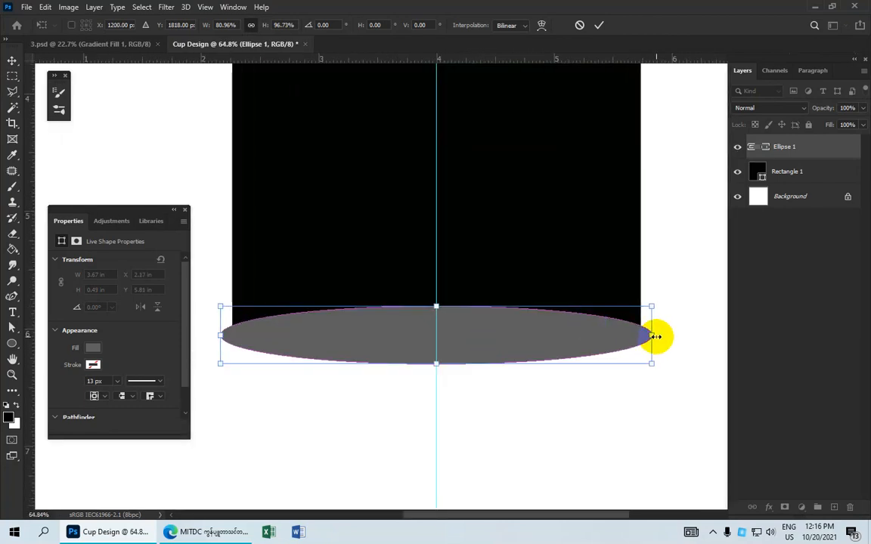
drag(653, 336, 641, 336)
drag(221, 335, 232, 333)
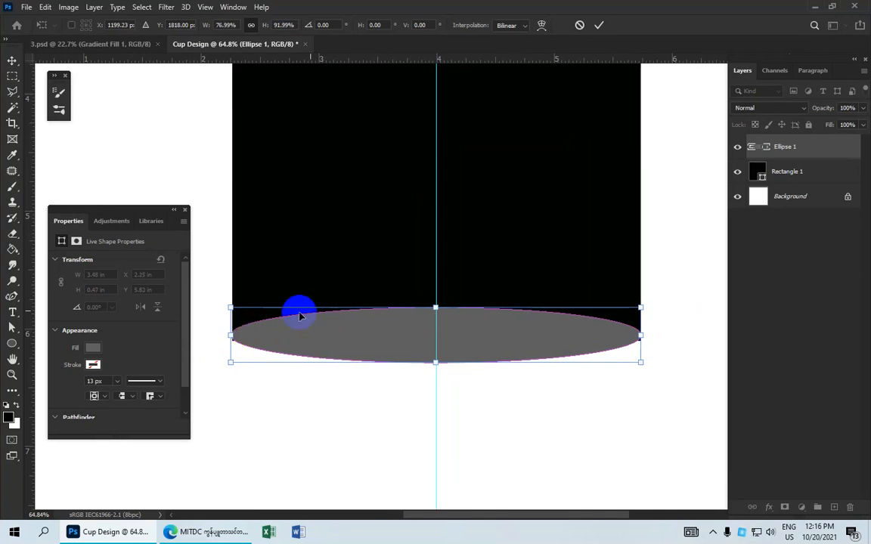
click(599, 28)
click(646, 192)
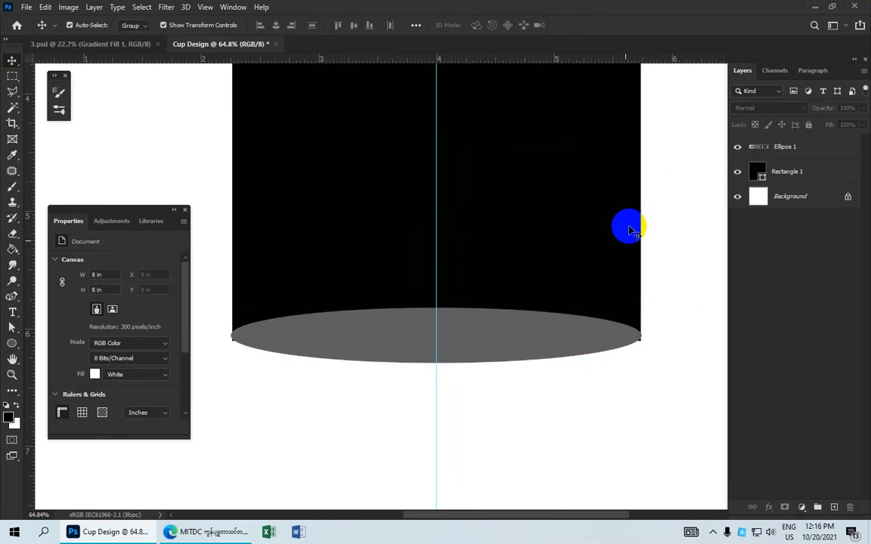
Stretch the grey ellipse to a height of about 0.51 in and realign it over the rectangle's lower edge
click(535, 332)
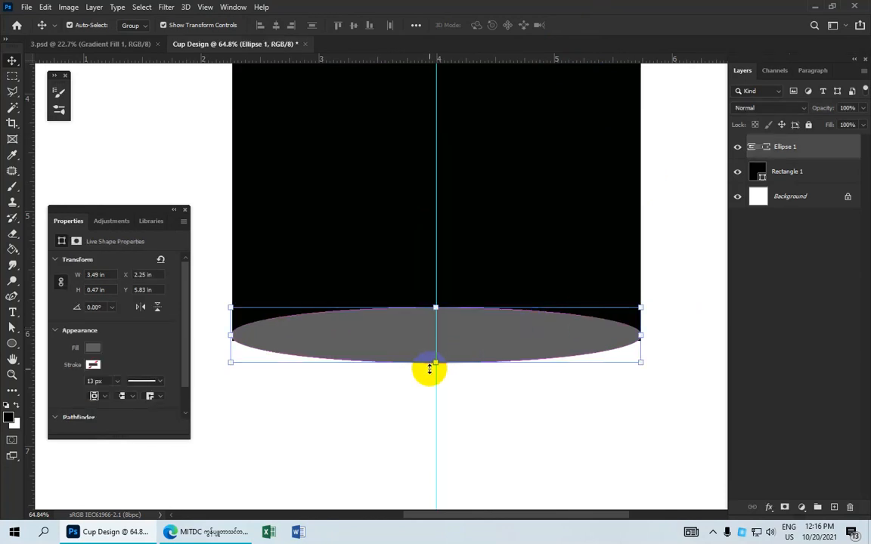
drag(435, 363, 436, 370)
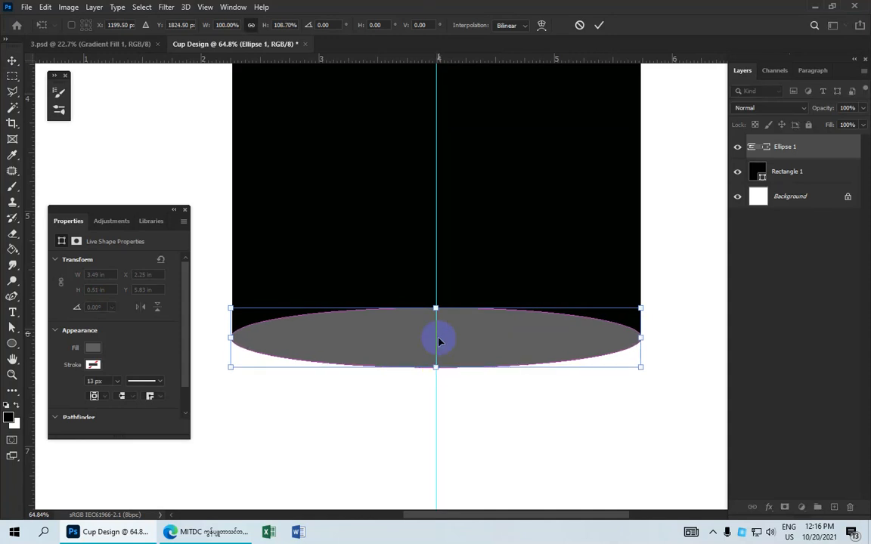
click(597, 25)
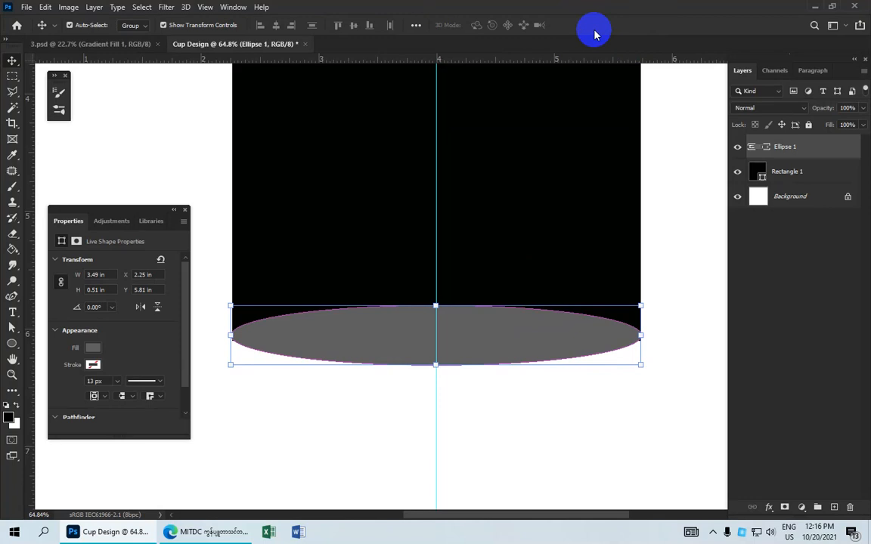
Nudge the grey ellipse up to a Y position of about 5.77 in and deselect it
key(Up)
key(Up)
key(Up)
key(Up)
key(Up)
key(Up)
key(Up)
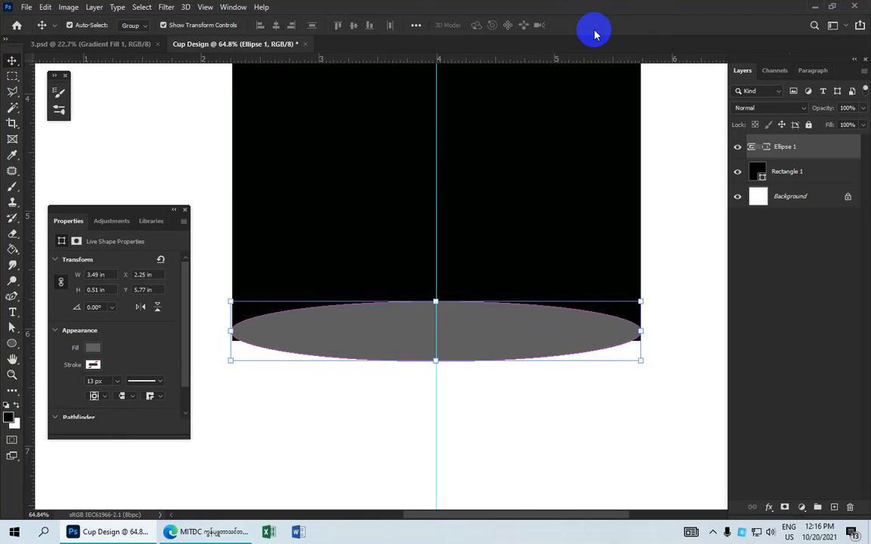
click(638, 147)
click(666, 149)
scroll(424, 309, down, 3)
scroll(390, 345, down, 2)
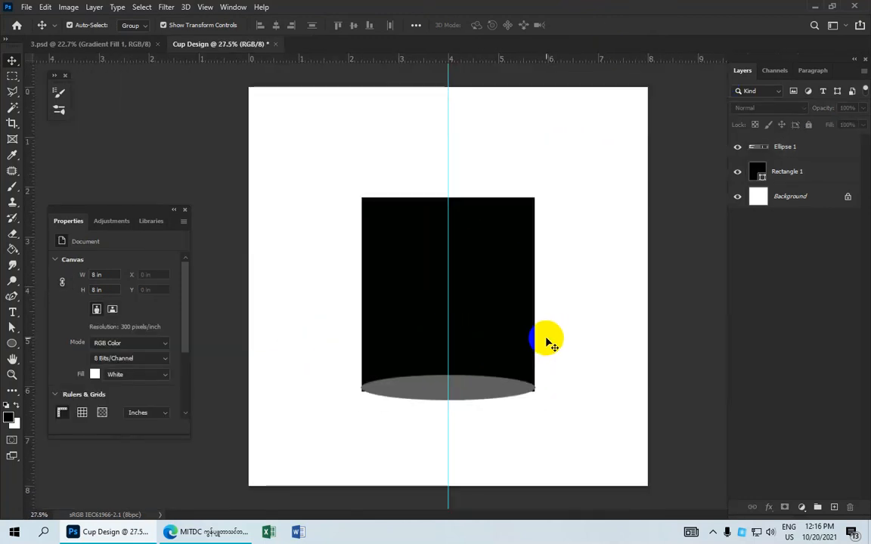
Rasterize the Rectangle 1 layer and delete a strip about 0.27 in high along its lower edge to remove the corners beside the ellipse
scroll(532, 346, up, 3)
drag(484, 338, 530, 181)
click(12, 76)
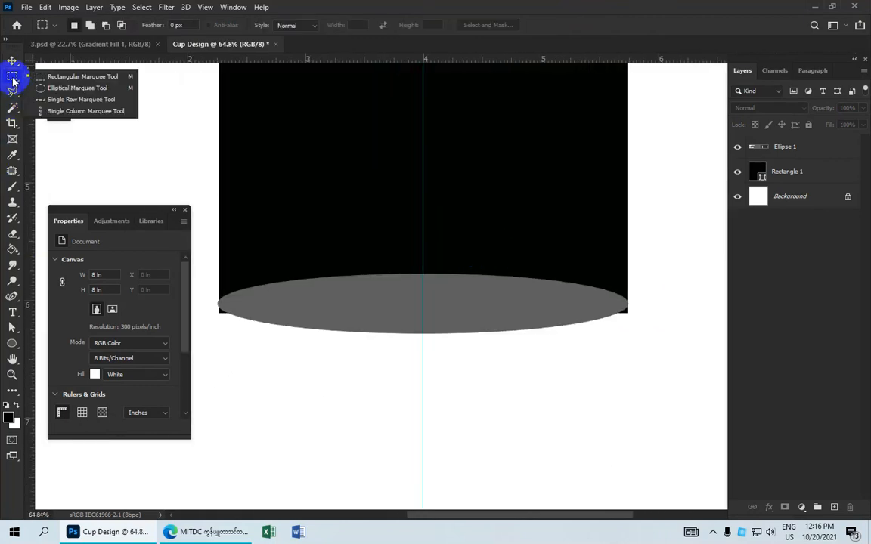
click(67, 78)
drag(210, 306, 633, 338)
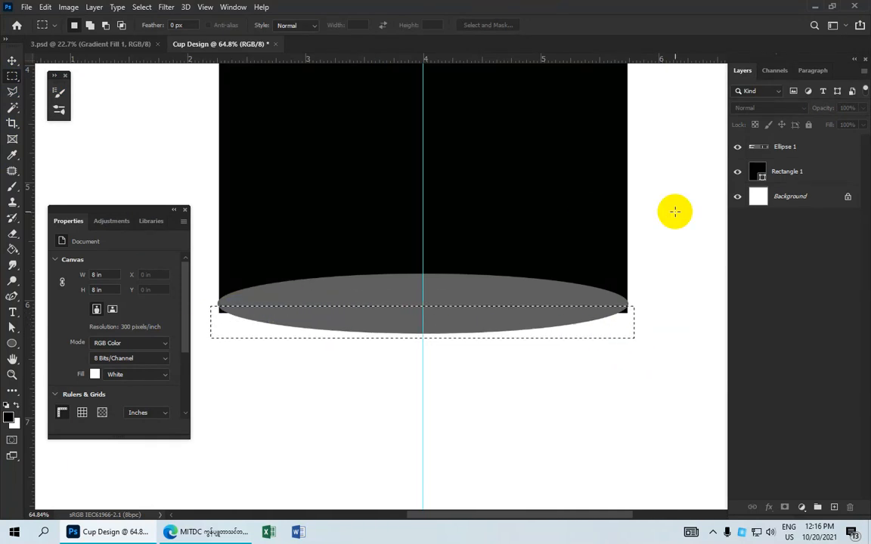
click(794, 172)
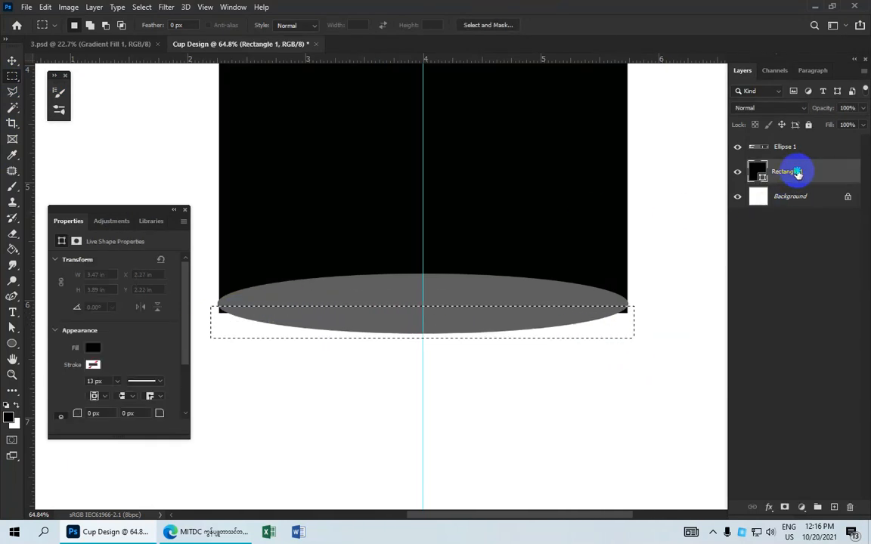
right_click(797, 173)
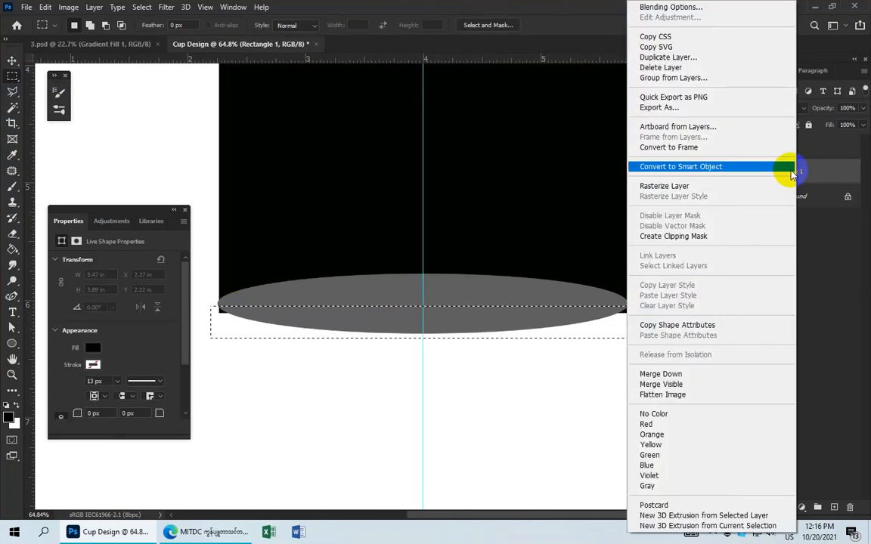
click(739, 186)
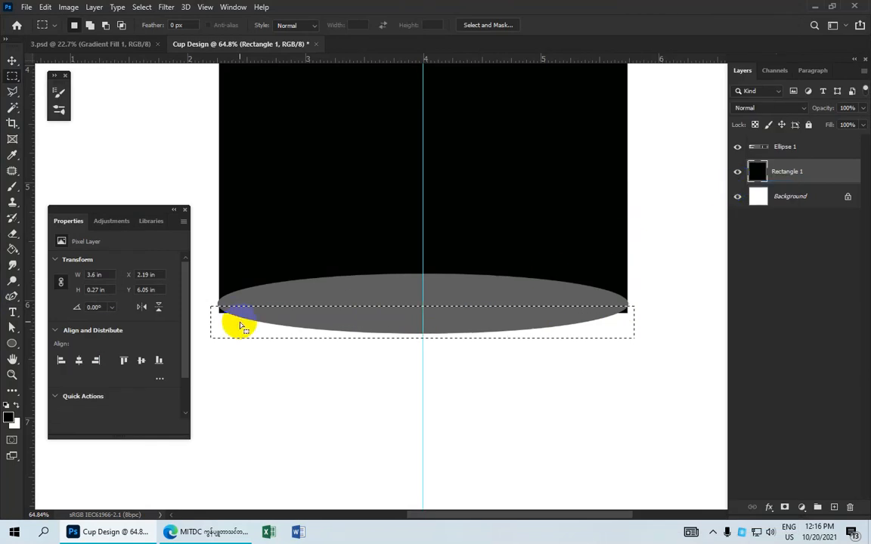
key(Delete)
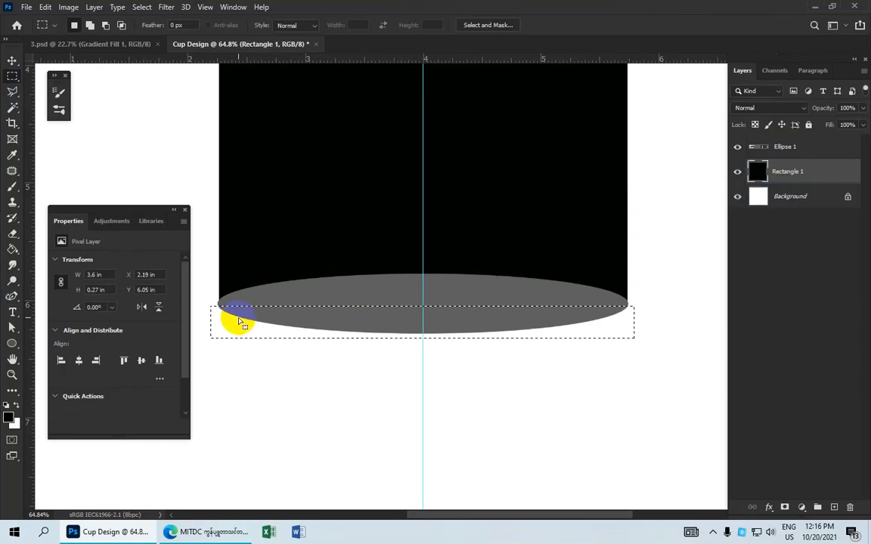
key(ctrl+d)
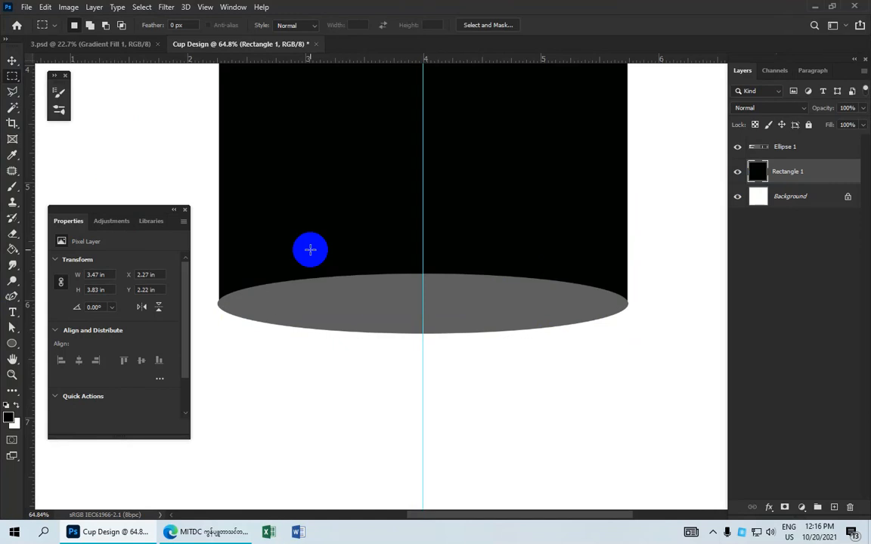
Duplicate the grey ellipse and place the copy over the black rectangle's upper edge
scroll(491, 255, down, 10)
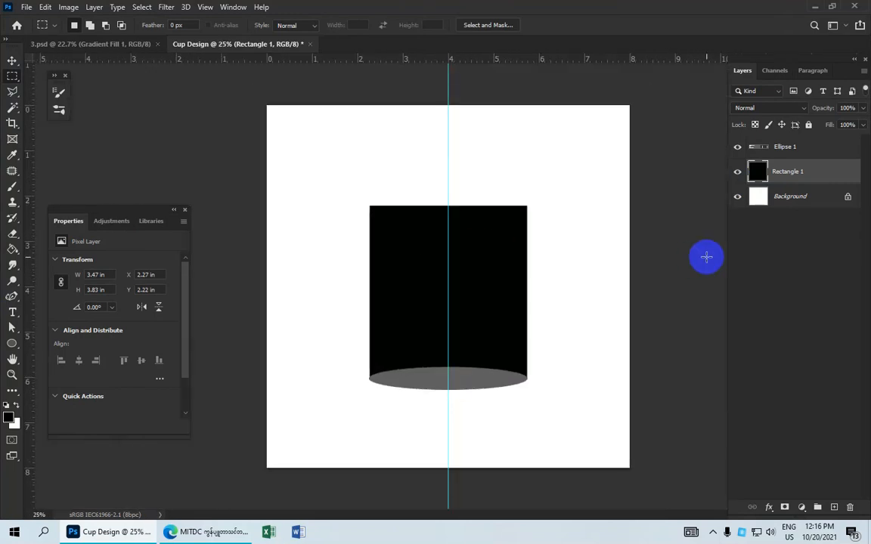
click(771, 149)
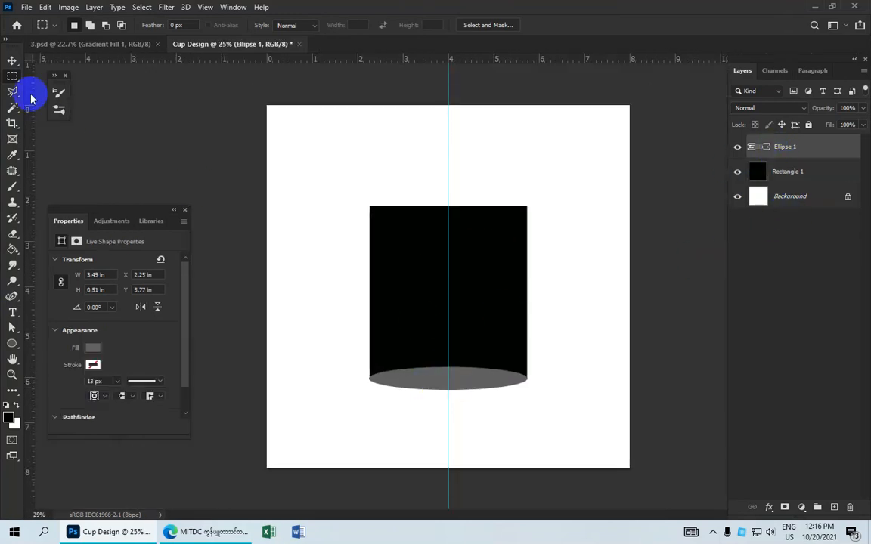
click(12, 61)
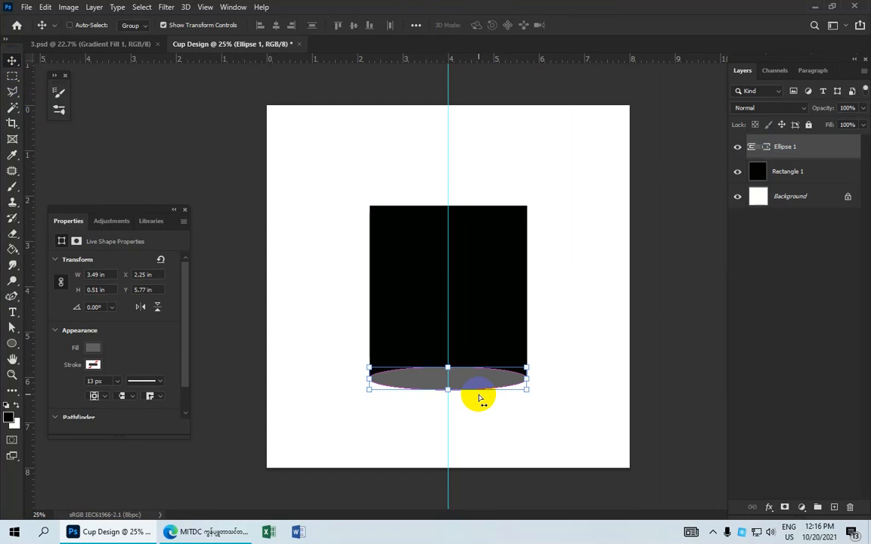
drag(479, 399, 466, 209)
click(570, 220)
scroll(563, 222, down, 4)
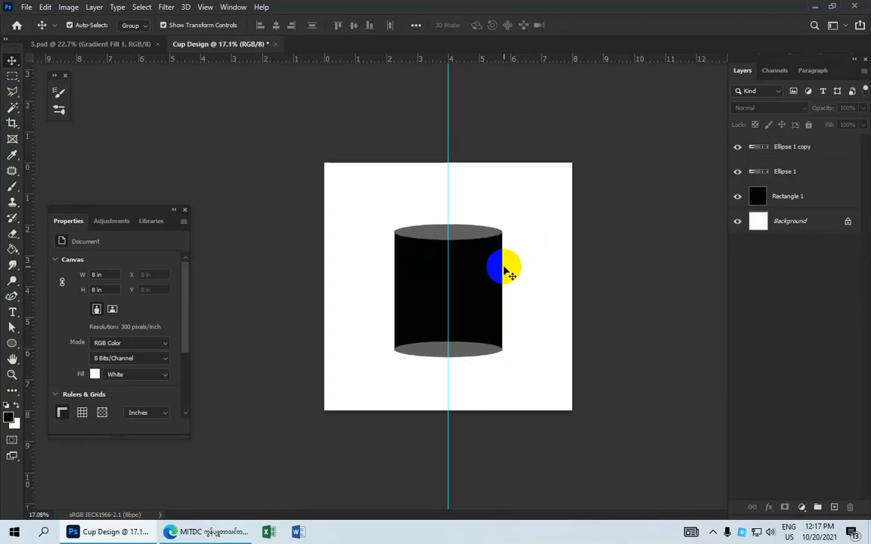
Nudge the ellipse copy down slightly over the rectangle's upper edge and deselect it
scroll(505, 272, up, 1)
click(459, 231)
key(Down)
key(Down)
key(Down)
key(Down)
key(Down)
key(Down)
key(Down)
key(Down)
key(Down)
key(Down)
key(Down)
key(Down)
key(Down)
key(Down)
key(Down)
key(Down)
key(Down)
key(Down)
key(Down)
key(Down)
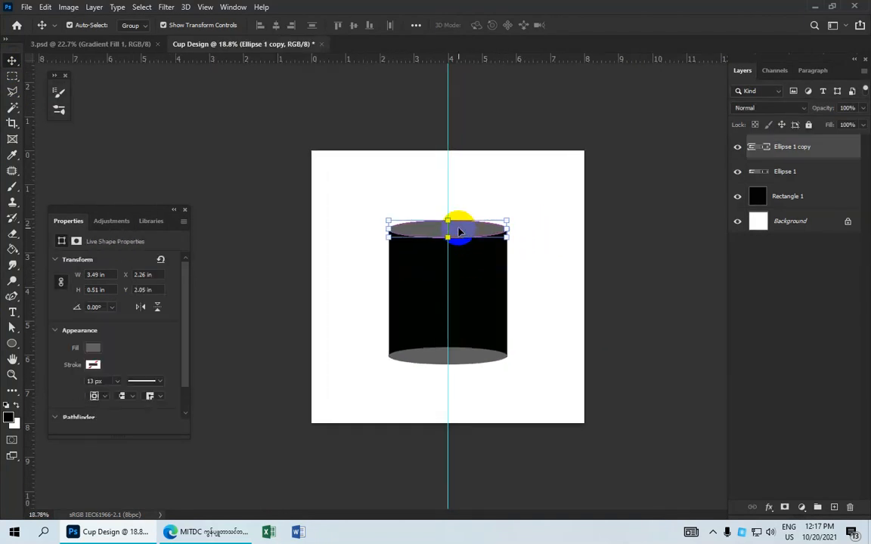
click(545, 213)
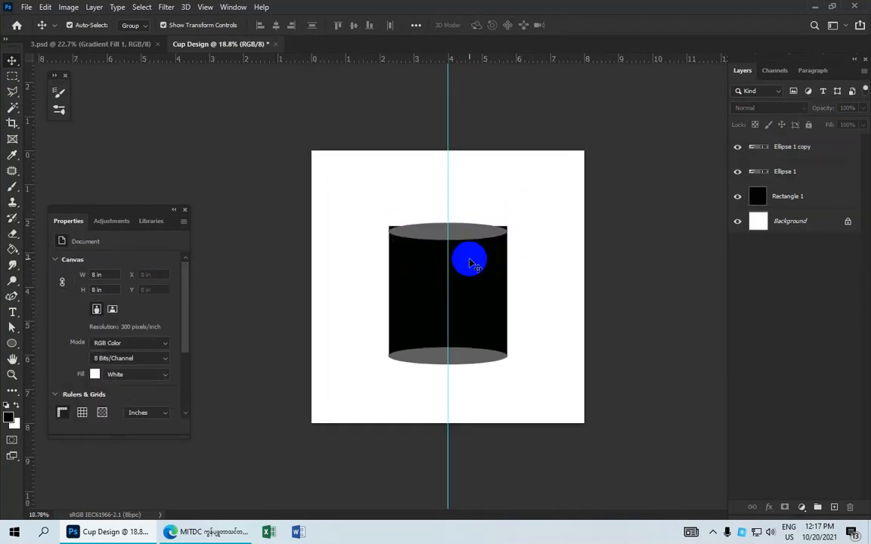
Switch to the 3.psd document to examine the reference cup design
click(440, 241)
click(467, 362)
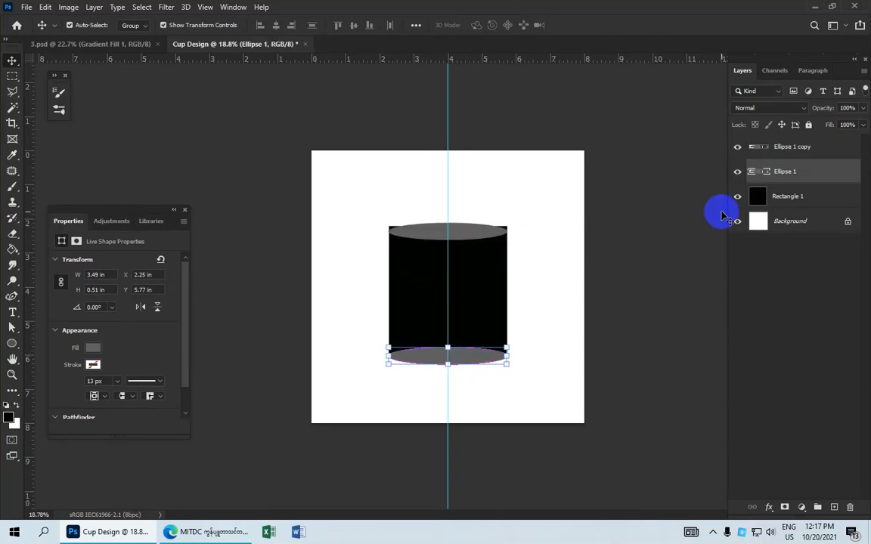
click(99, 42)
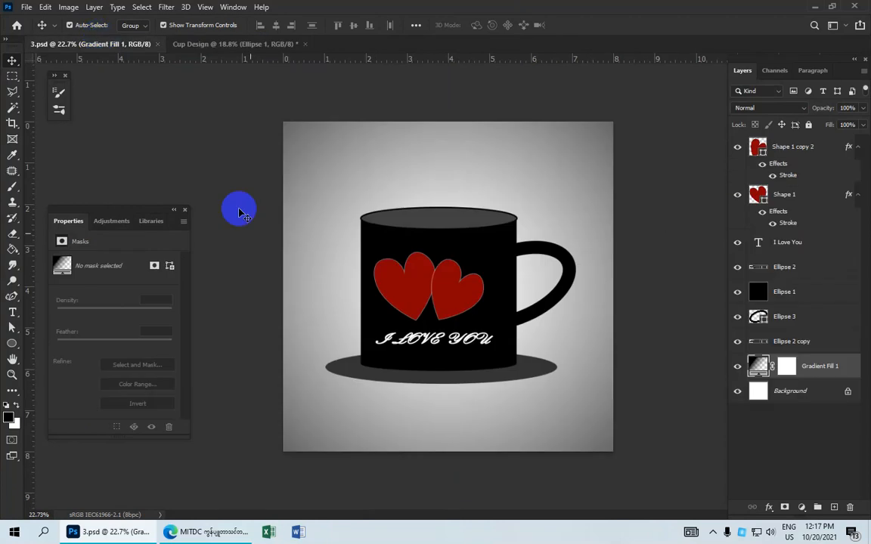
Return to the Cup Design document and fill the lower ellipse with black
click(200, 46)
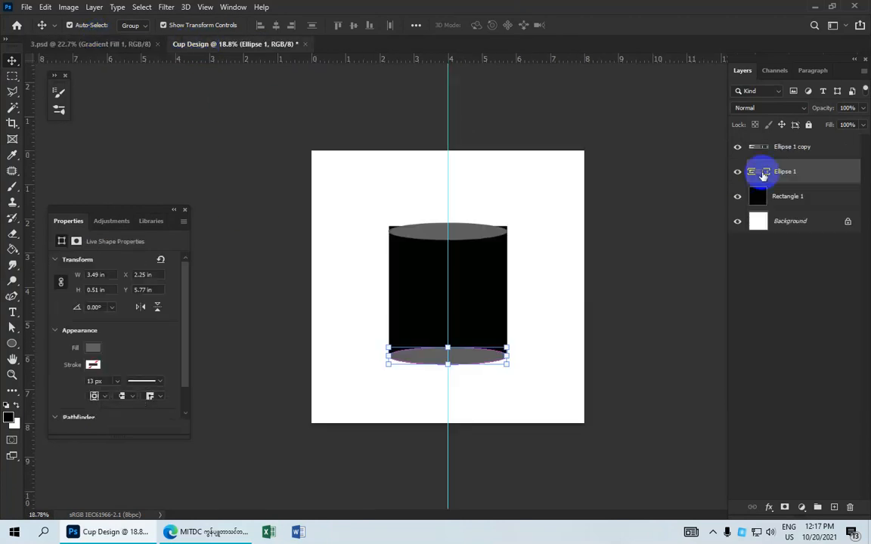
click(13, 344)
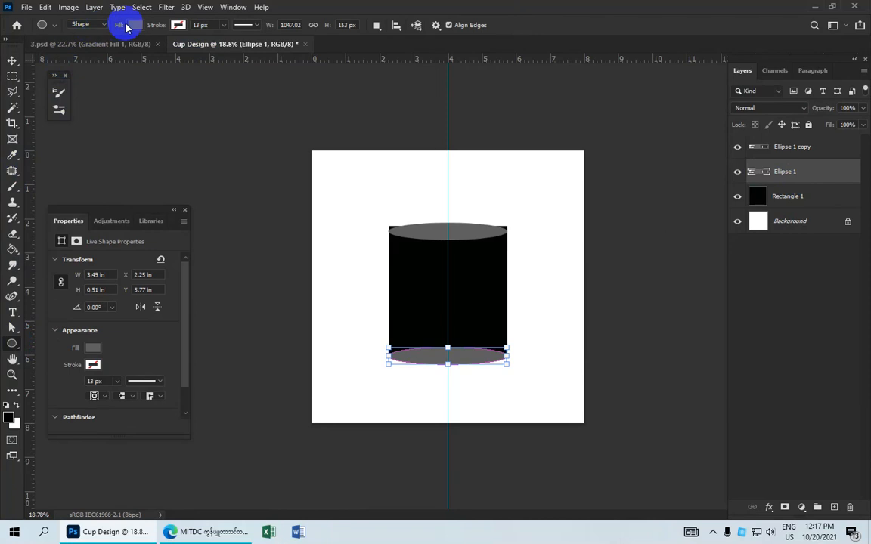
click(133, 25)
click(69, 89)
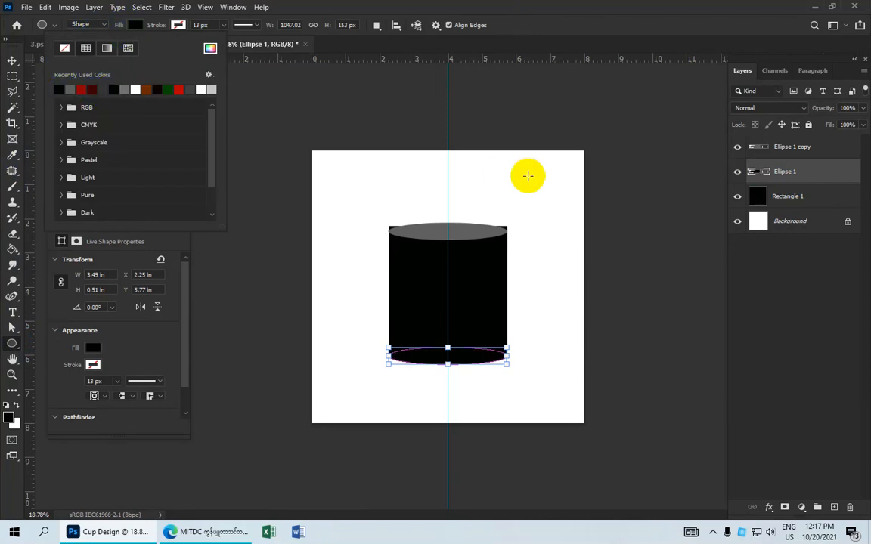
click(12, 60)
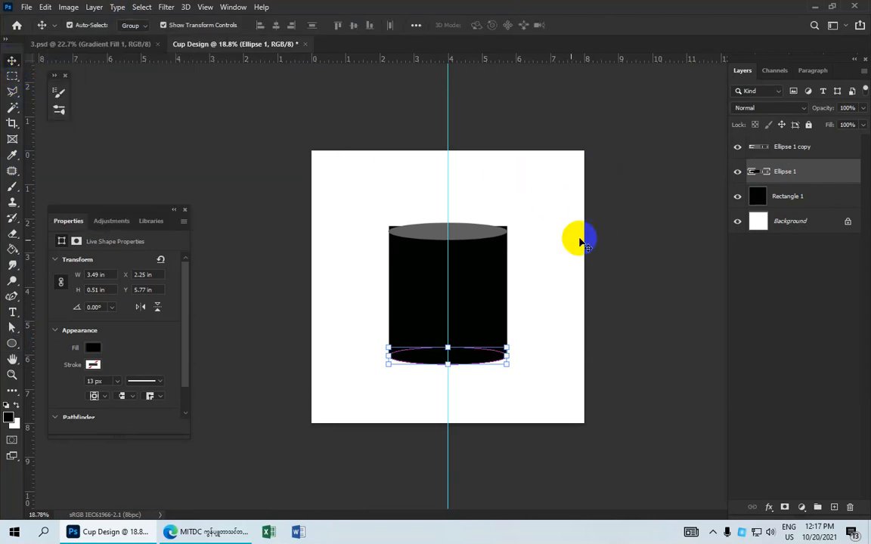
Stretch the upper grey ellipse to about 0.73 in high so it covers the rectangle's upper corners
key(ctrl+plus)
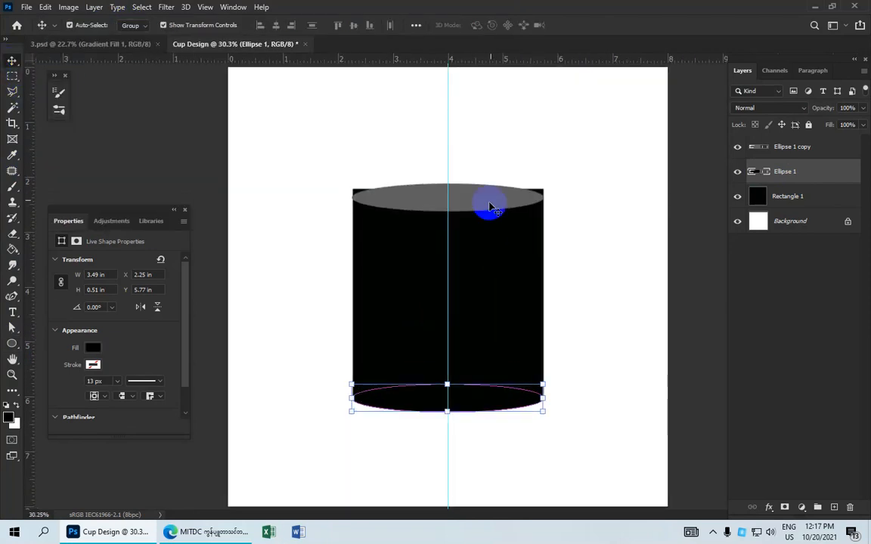
click(800, 148)
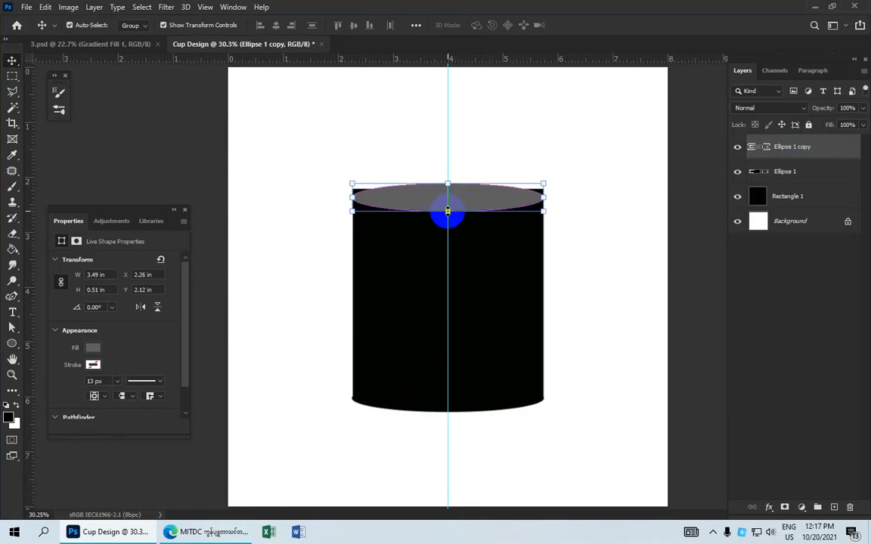
drag(447, 213, 474, 197)
click(599, 25)
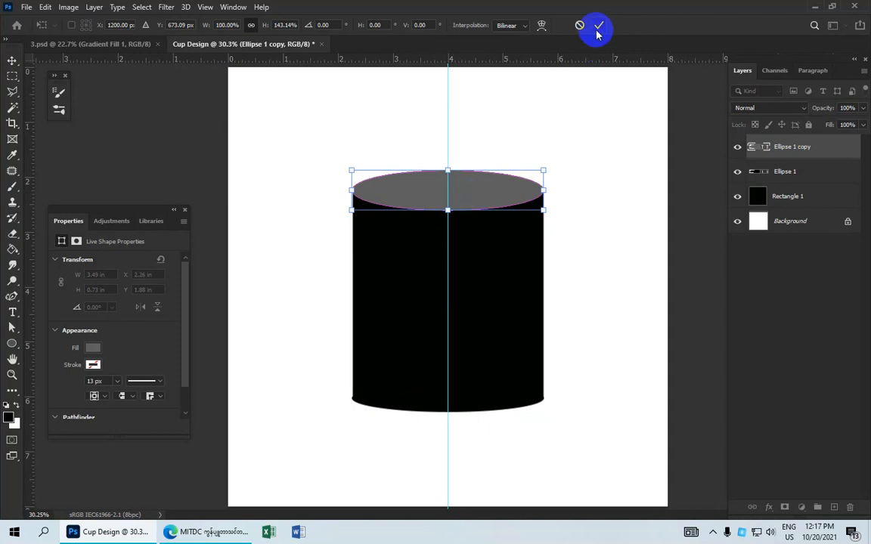
click(555, 198)
Stretch the lower black ellipse downward to about 0.55 in high
scroll(532, 247, down, 2)
scroll(531, 259, up, 8)
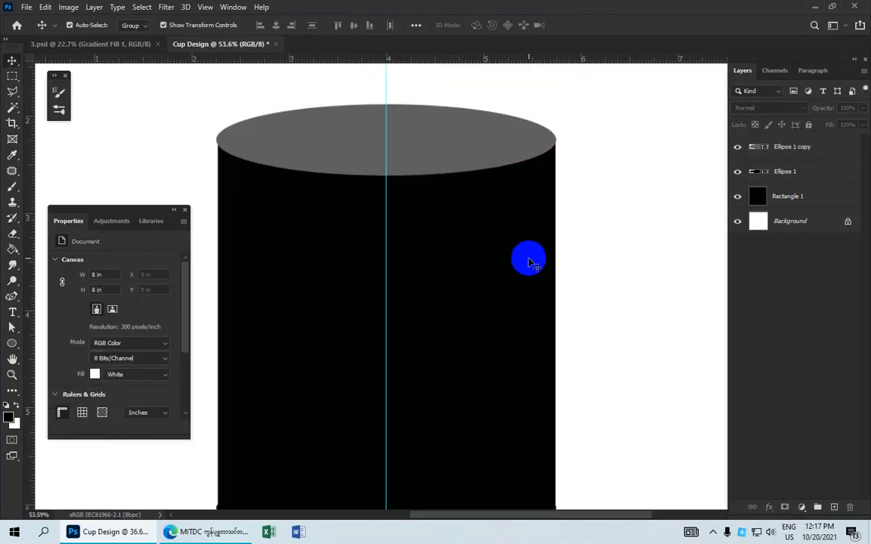
drag(526, 266, 569, 133)
drag(532, 217, 542, 154)
click(491, 316)
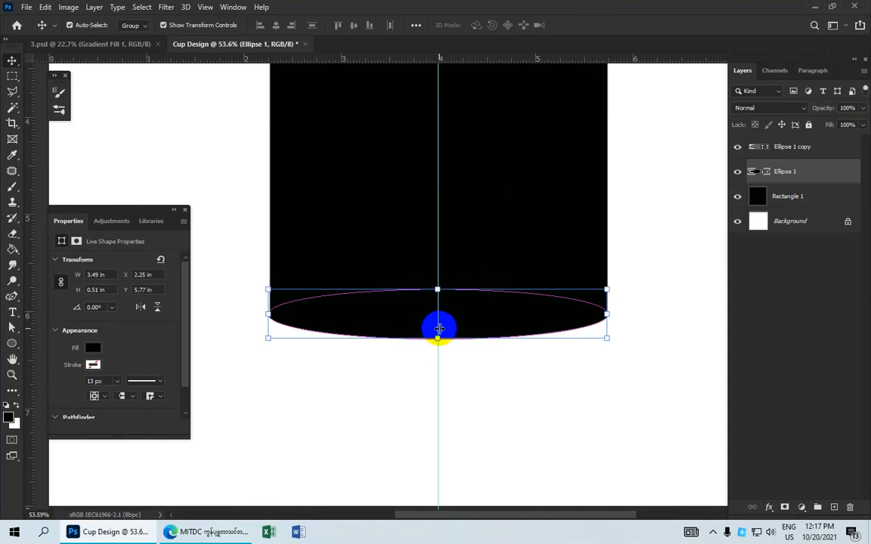
drag(437, 341, 435, 346)
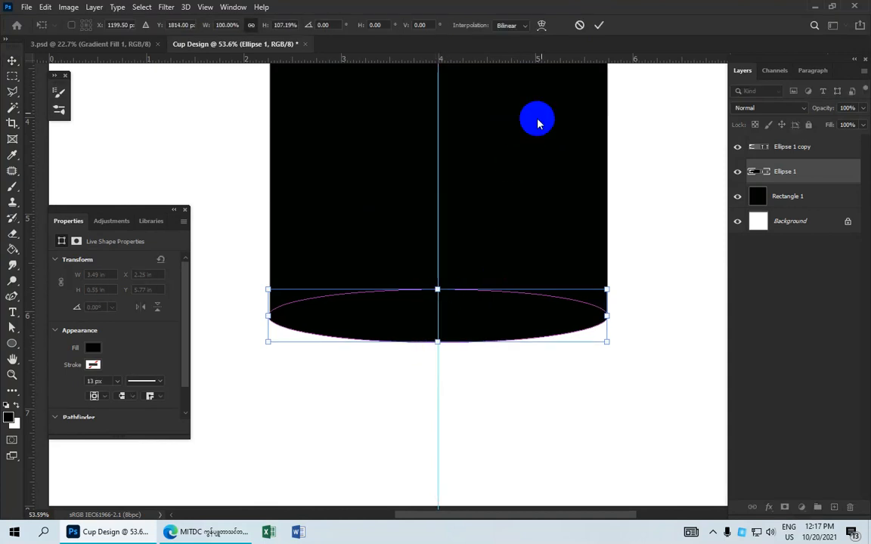
click(599, 25)
click(640, 136)
Narrow the lower black ellipse to about 3.45 in wide to fit the cup body's sides
click(531, 324)
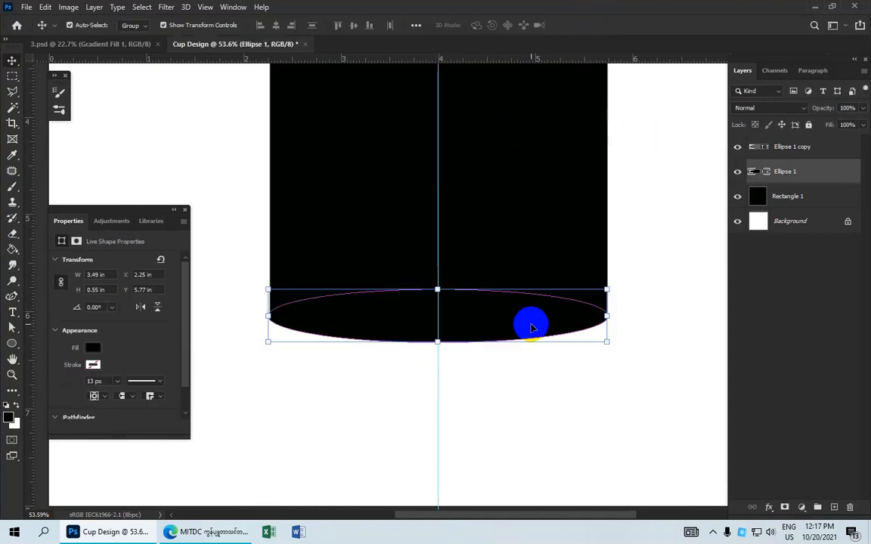
click(605, 316)
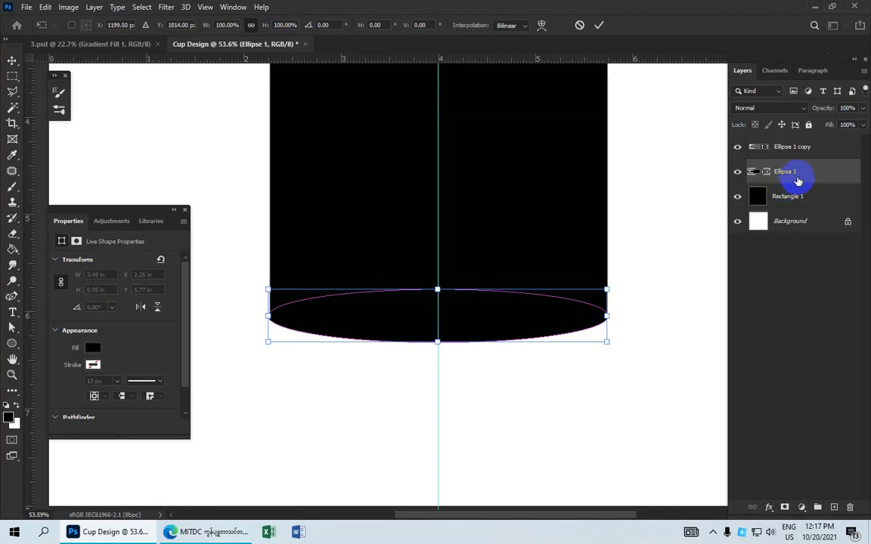
click(606, 319)
drag(606, 316, 604, 316)
drag(535, 322, 538, 321)
click(598, 26)
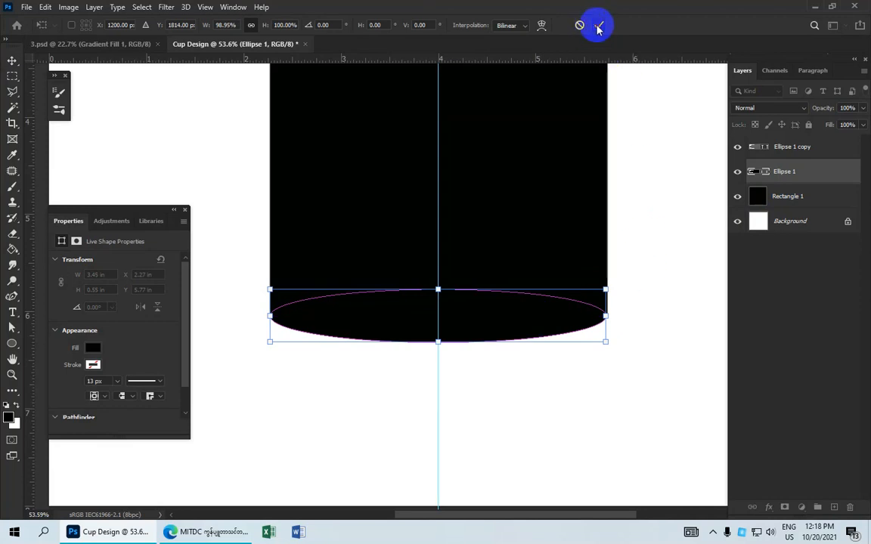
click(641, 132)
Widen the lower black ellipse slightly to about 3.47 in, flush with the cup body's side edges
click(524, 314)
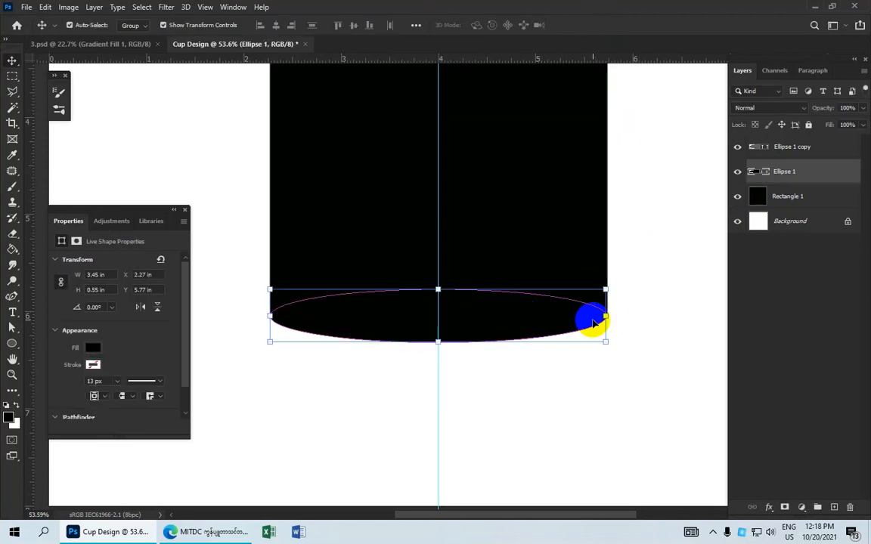
drag(606, 316, 606, 316)
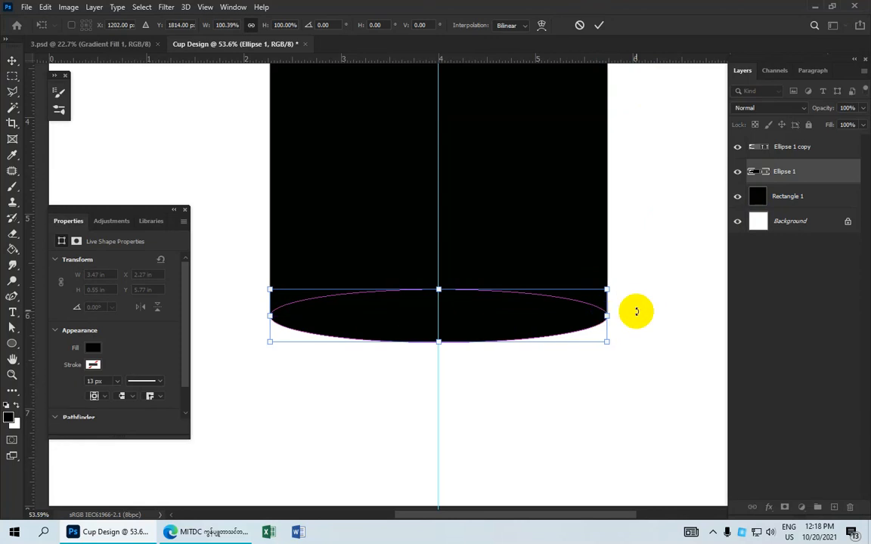
click(598, 27)
click(659, 143)
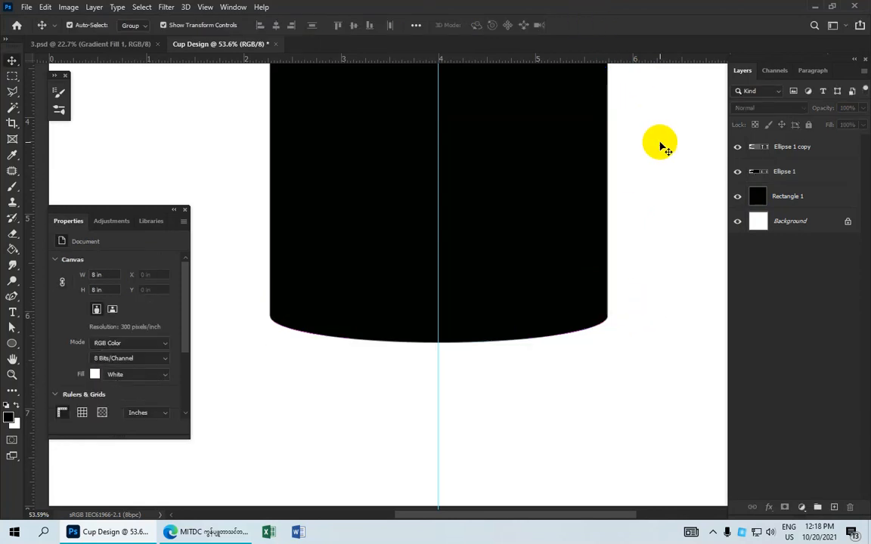
click(538, 316)
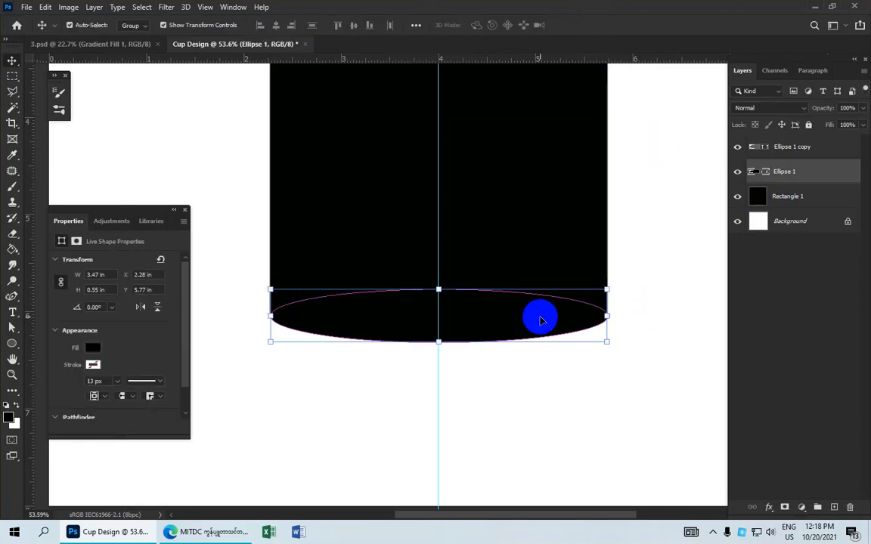
click(622, 239)
click(560, 304)
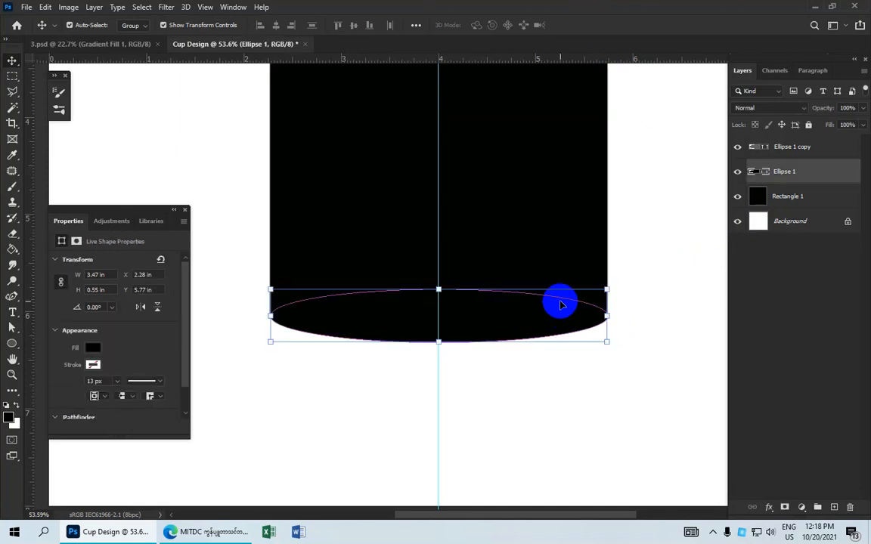
click(637, 256)
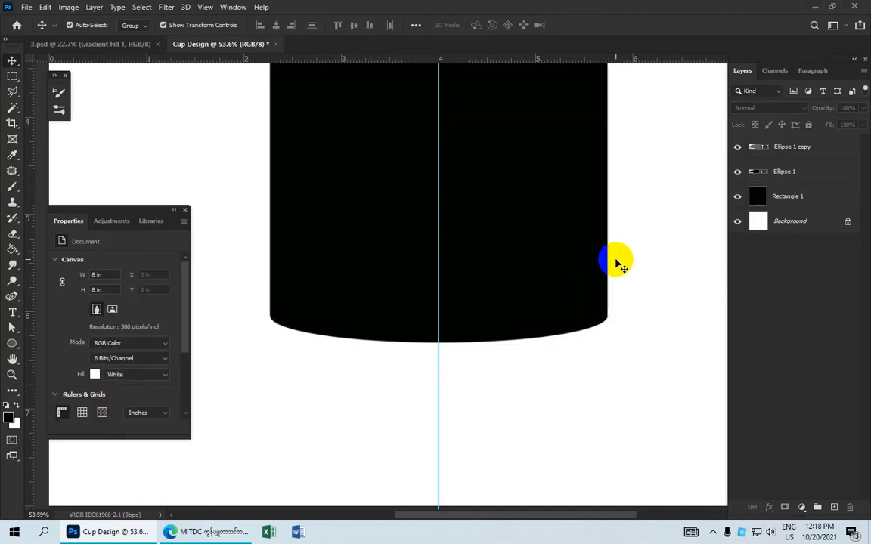
Enlarge the upper grey ellipse to about 0.87 in high and nudge it up slightly on the cup body
scroll(616, 262, up, 3)
scroll(616, 261, down, 5)
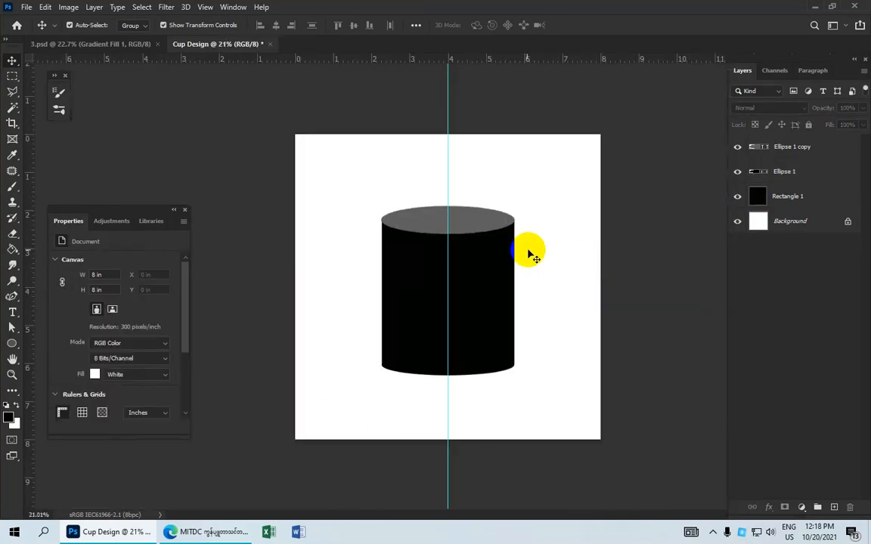
click(492, 229)
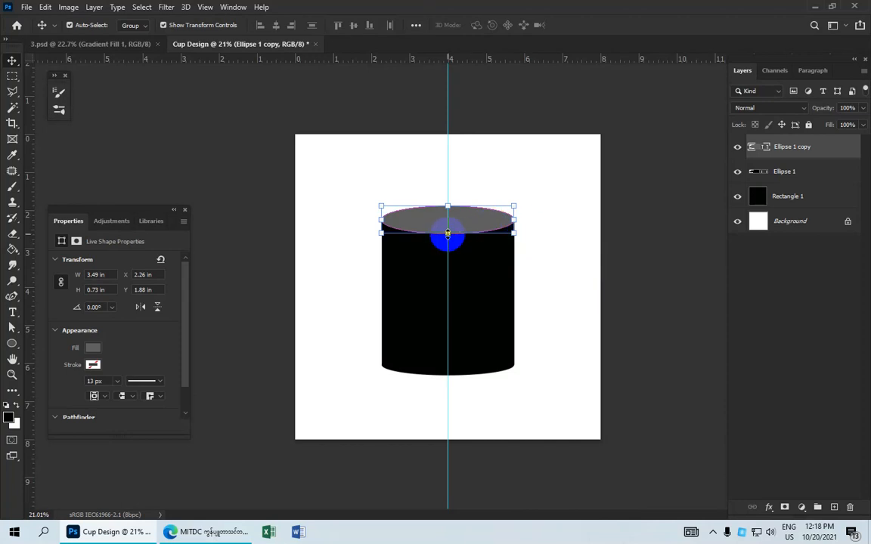
drag(447, 233, 490, 226)
click(598, 25)
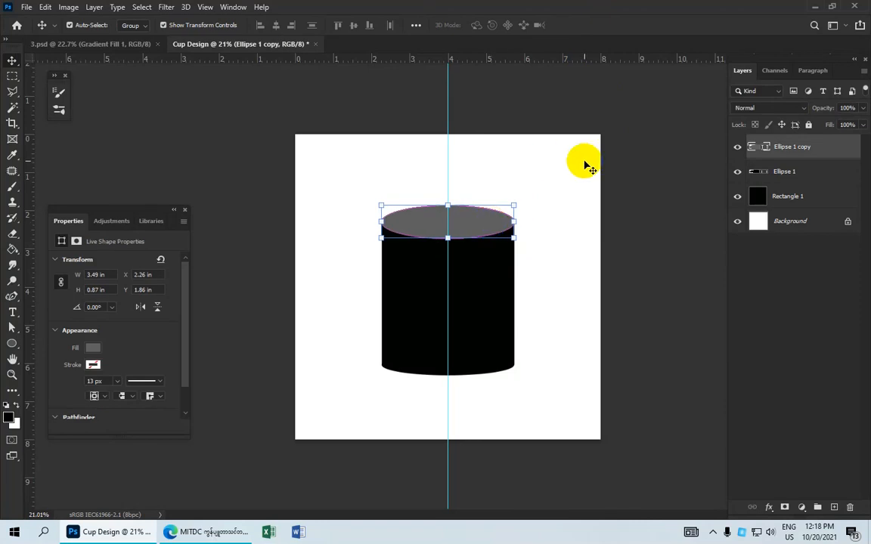
click(569, 178)
click(477, 223)
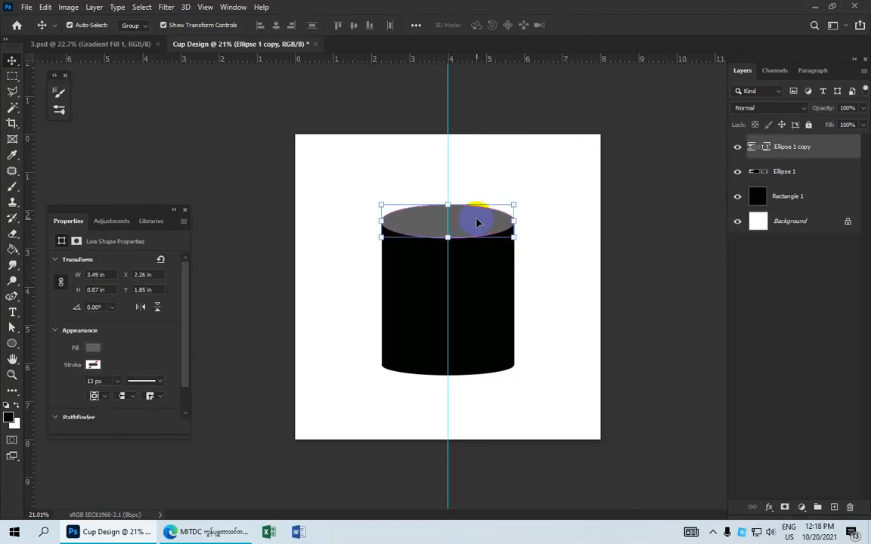
click(548, 214)
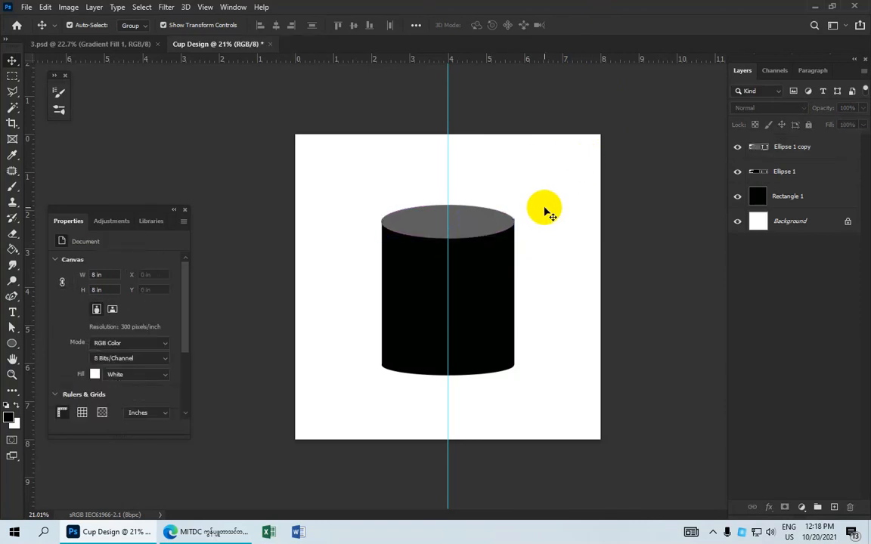
Give the upper grey ellipse a black 10 px stroke as the cup's rim and deselect it
click(778, 154)
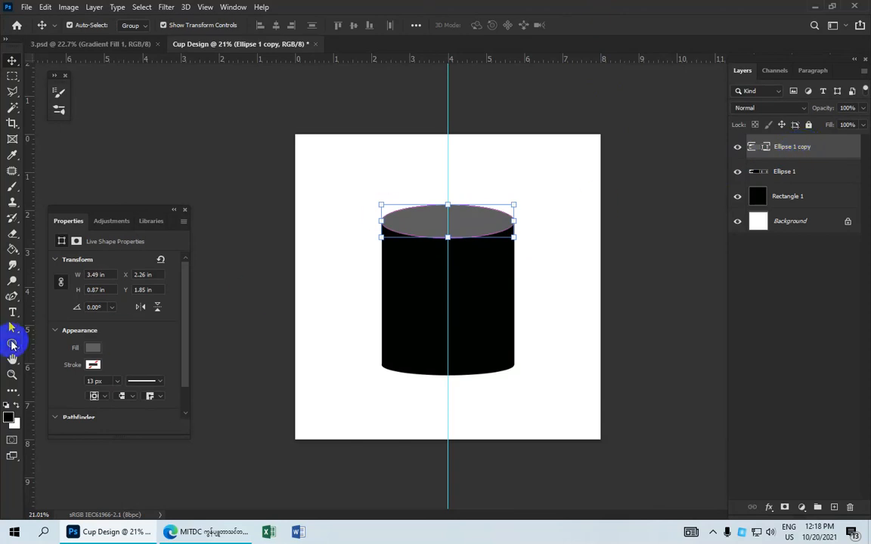
click(13, 345)
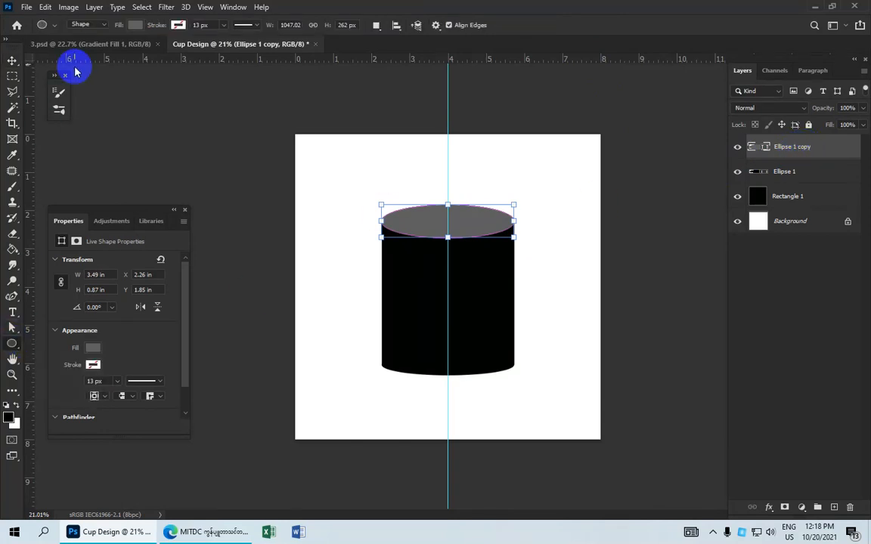
click(177, 27)
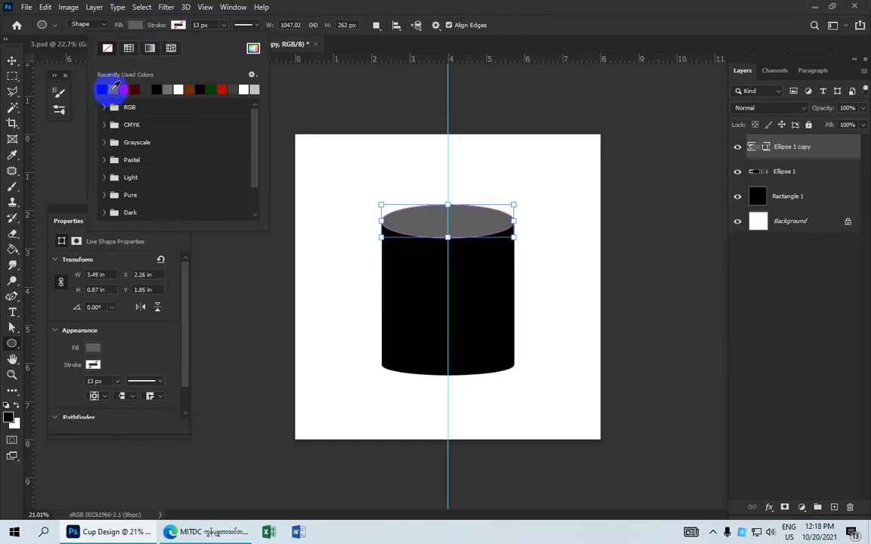
click(103, 89)
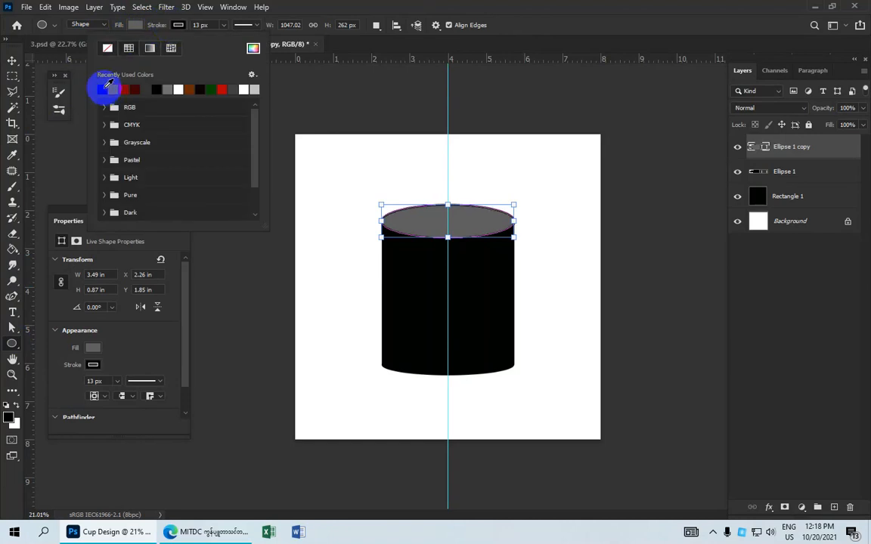
click(223, 26)
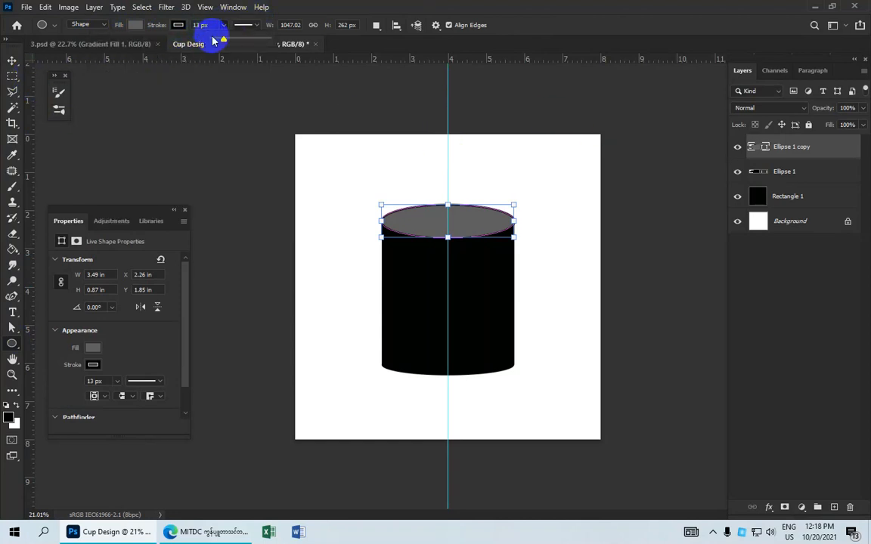
click(200, 25)
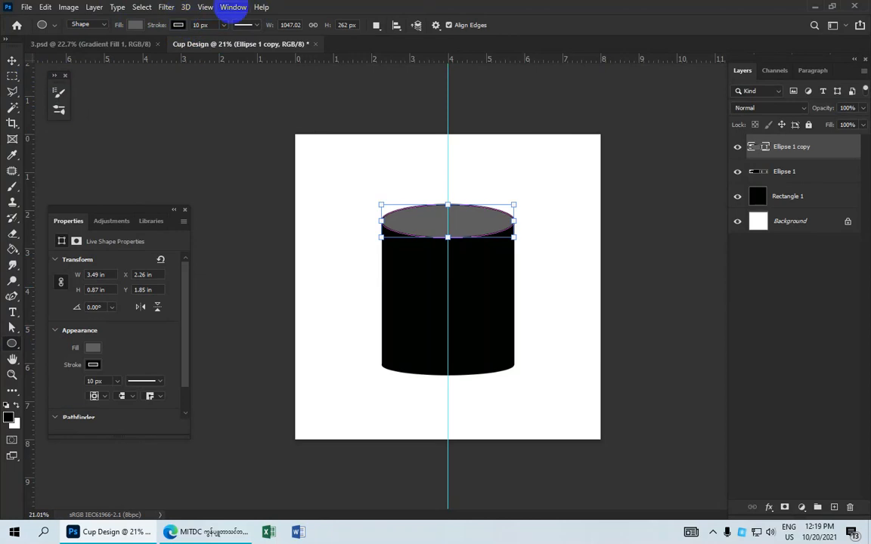
click(13, 61)
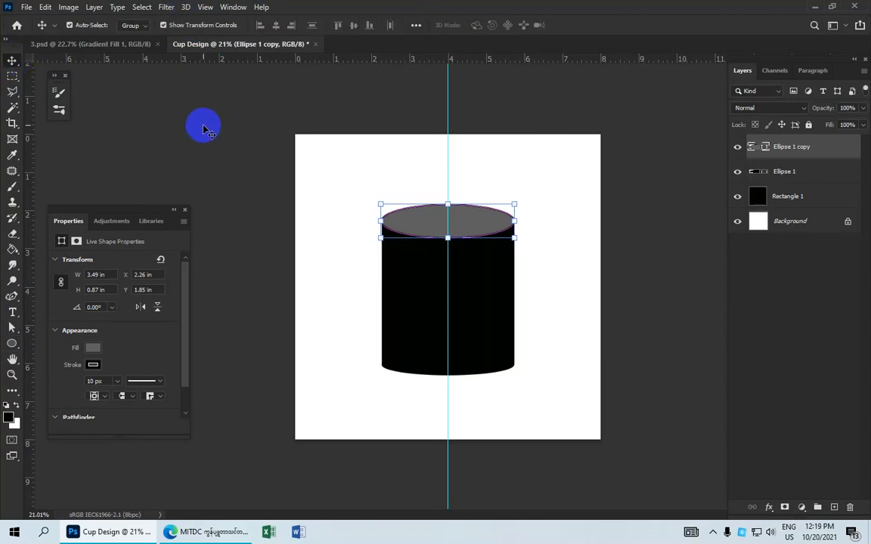
click(203, 127)
Group the cup body rectangle and both of its ellipses into one layer group
scroll(461, 201, down, 1)
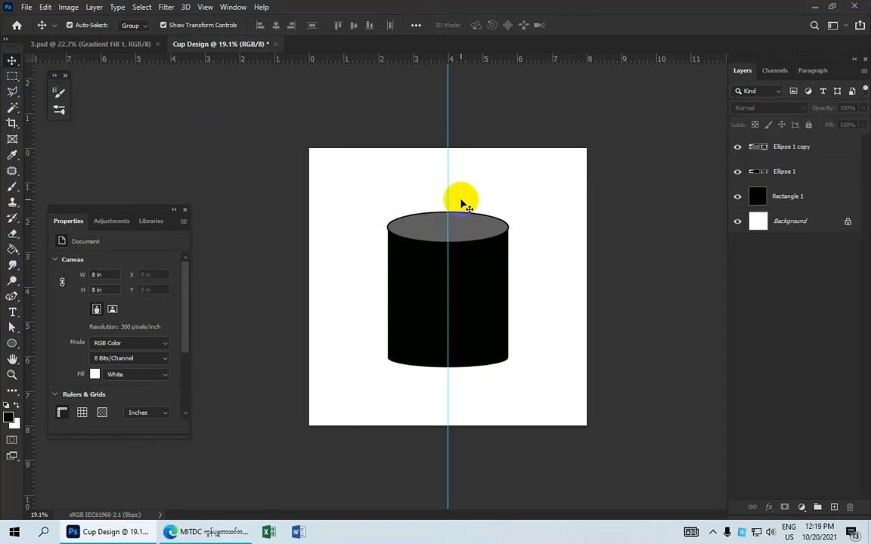
scroll(461, 201, up, 1)
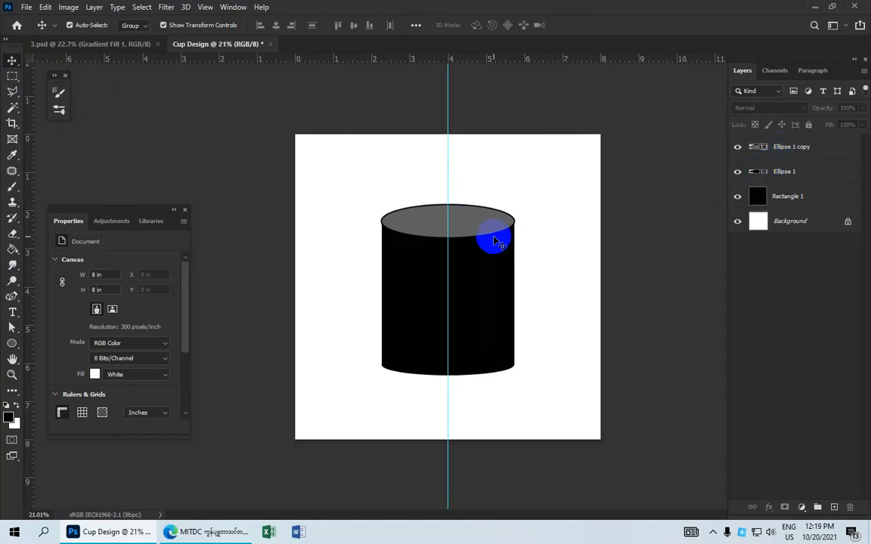
scroll(495, 242, up, 1)
scroll(489, 277, down, 3)
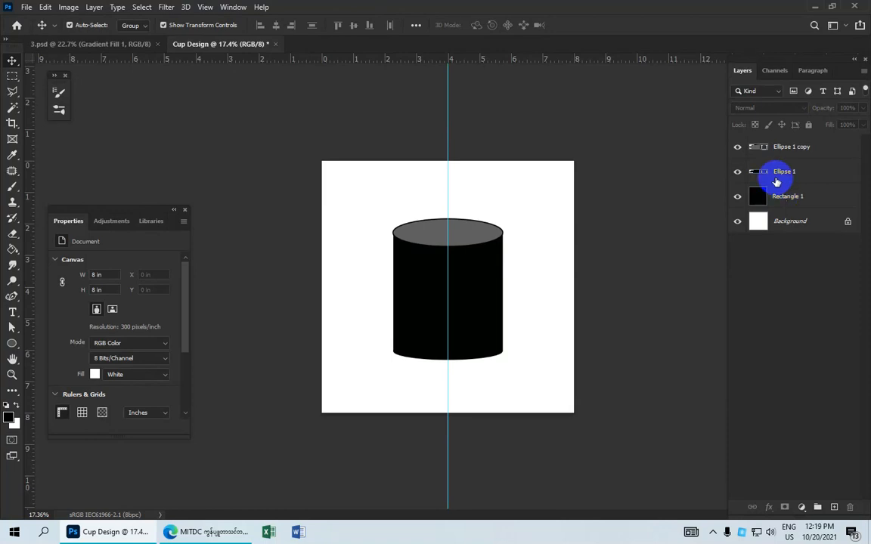
click(790, 148)
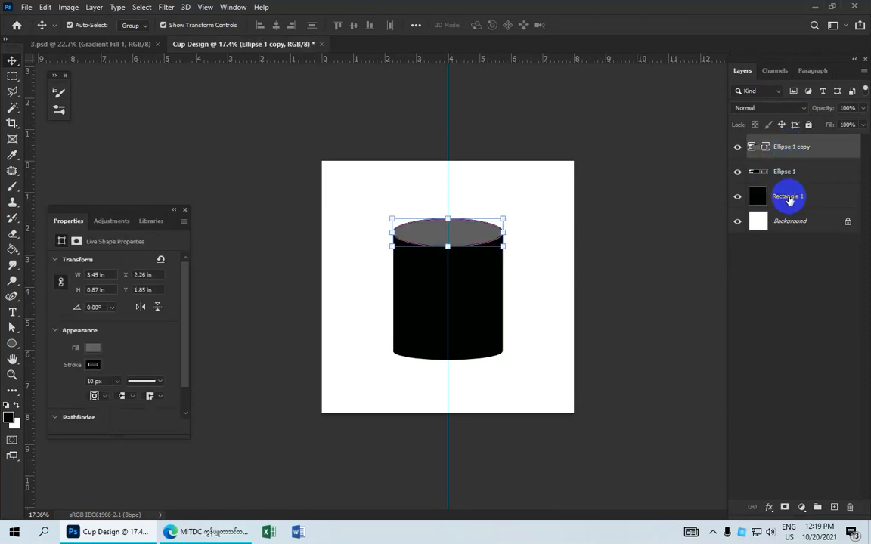
shift+click(788, 198)
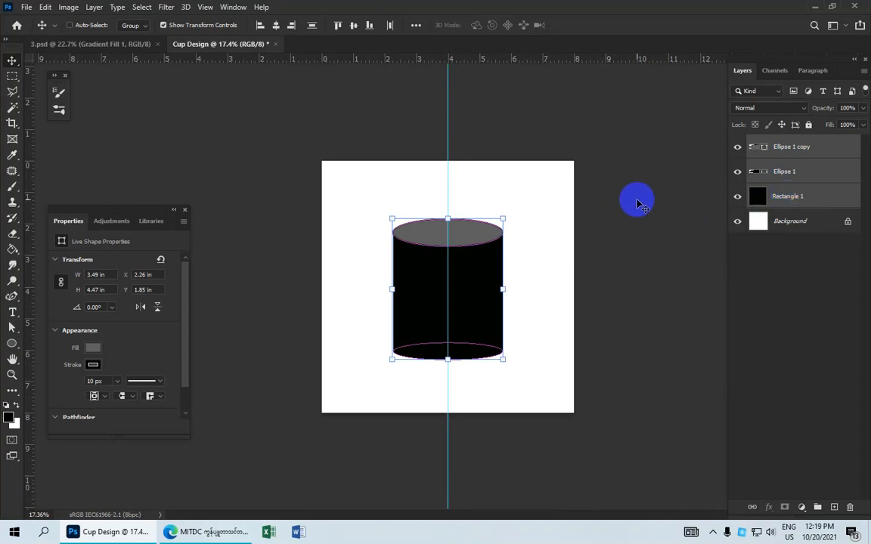
key(ctrl+g)
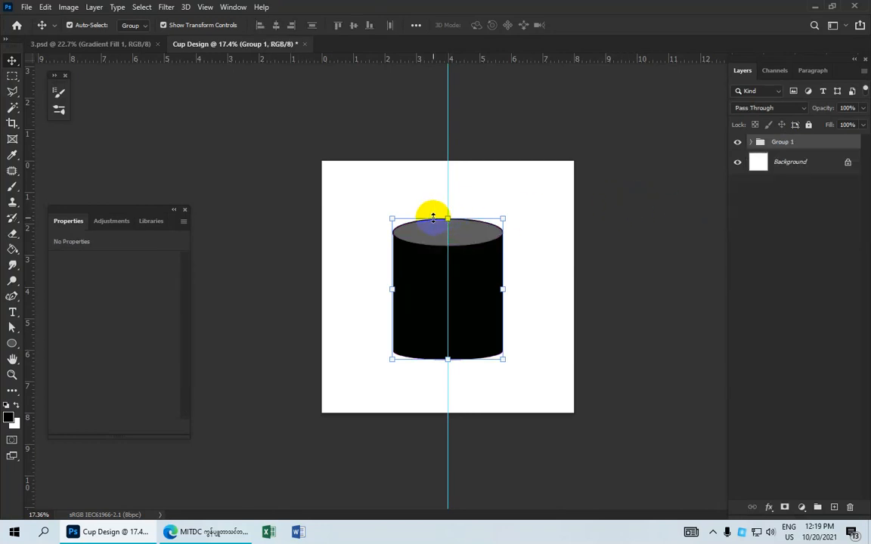
Shorten the cup group from its upper edge to about 83% of its height
drag(448, 217, 447, 241)
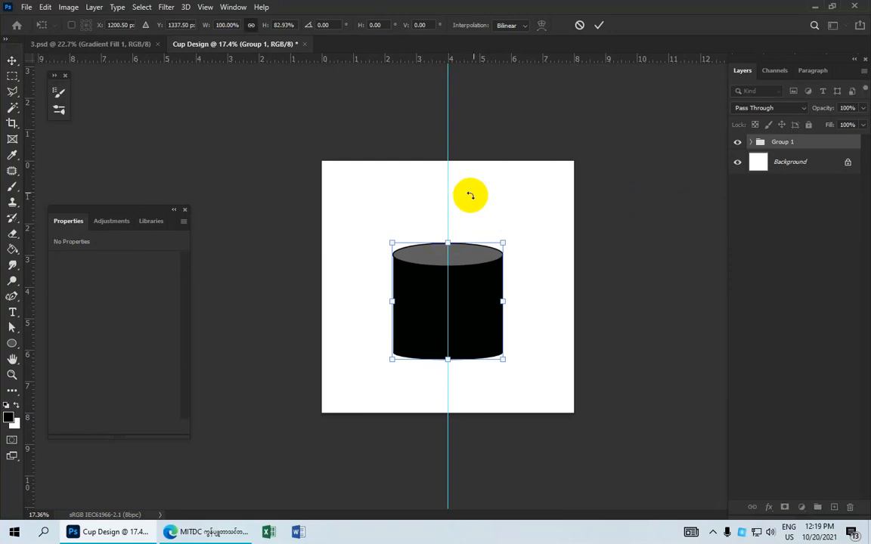
click(598, 28)
scroll(546, 152, up, 3)
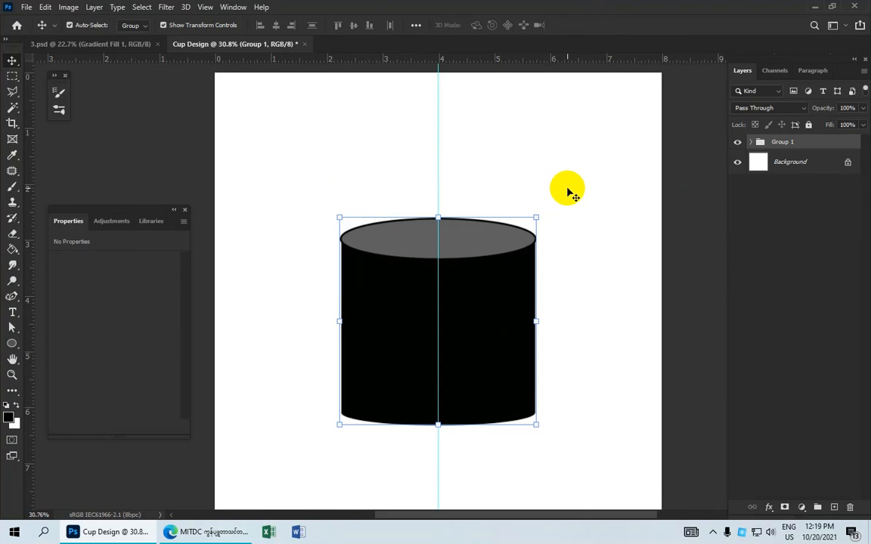
scroll(477, 298, down, 1)
Stretch the cup group slightly upward to about 103% of its height and deselect it
click(462, 258)
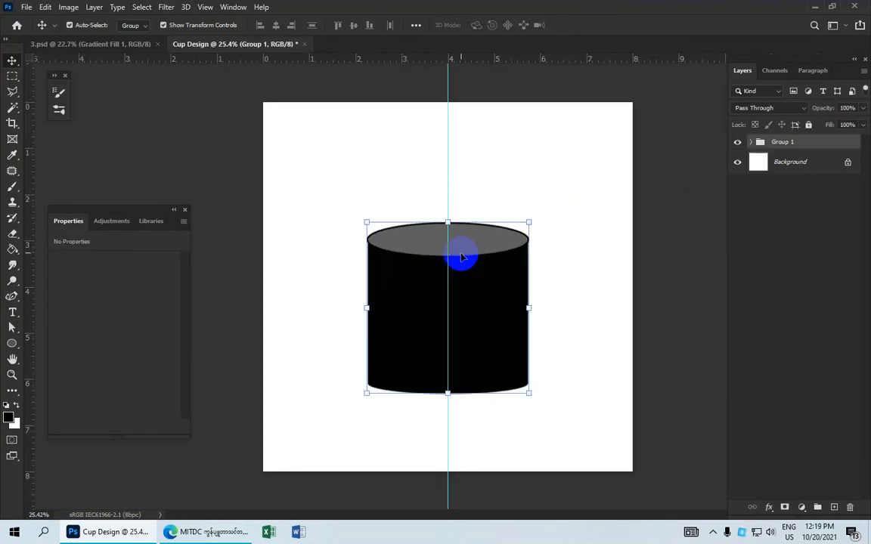
drag(447, 220, 448, 217)
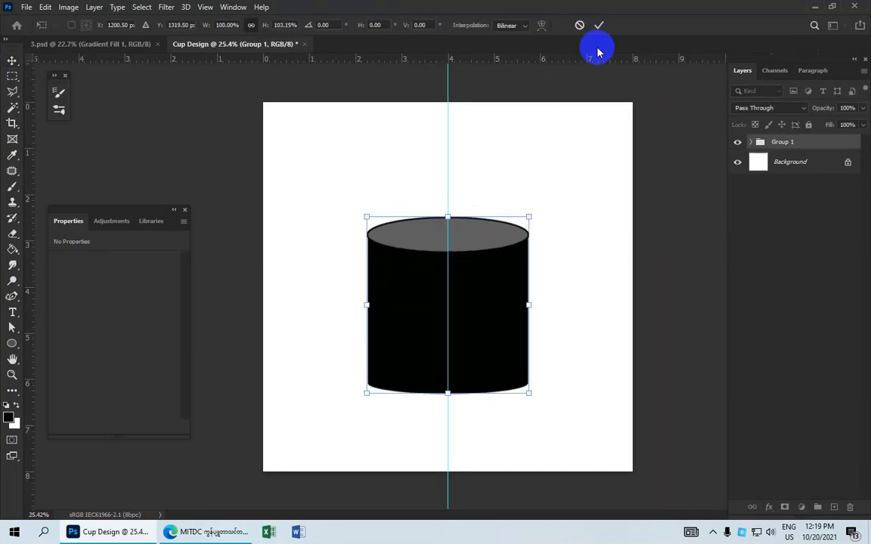
click(598, 25)
click(545, 166)
scroll(542, 172, down, 1)
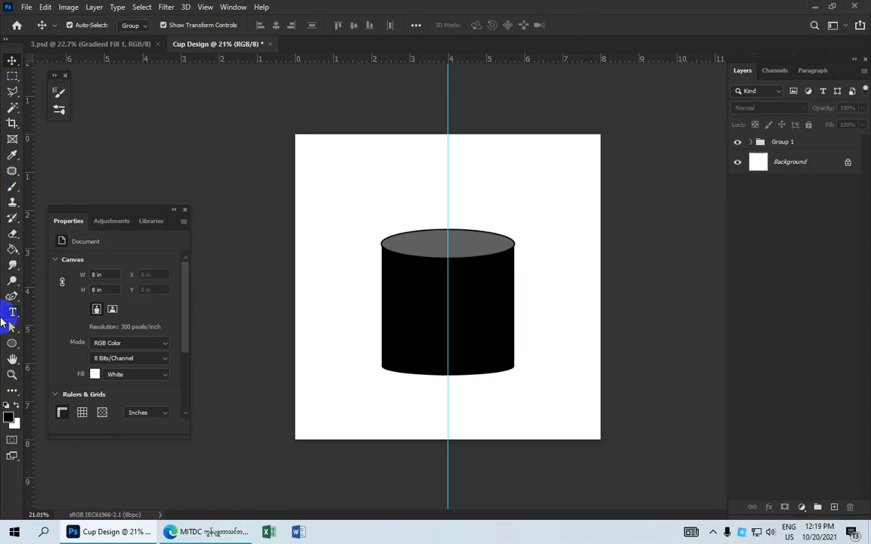
Draw an ellipse about 2.79 x 0.95 in on the cup body with no fill and a black stroke of about 56.5 px
drag(6, 339, 54, 368)
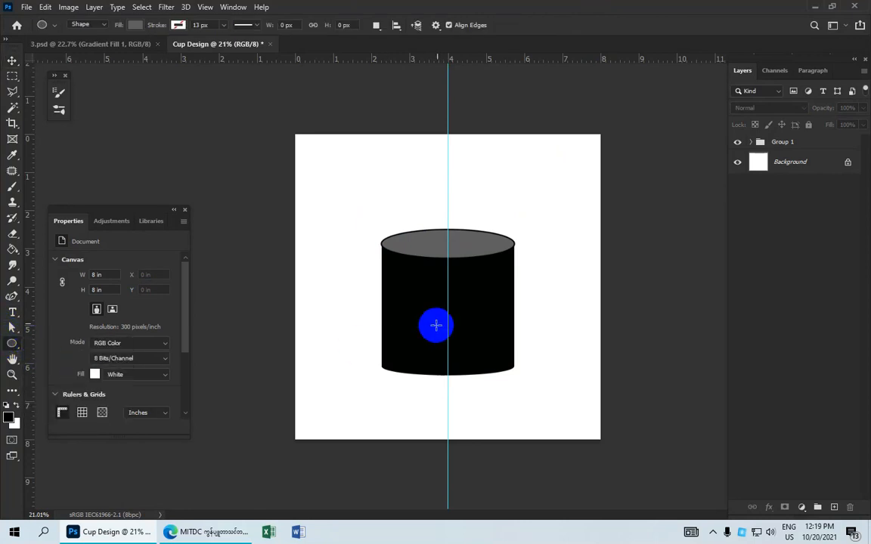
drag(448, 297, 510, 317)
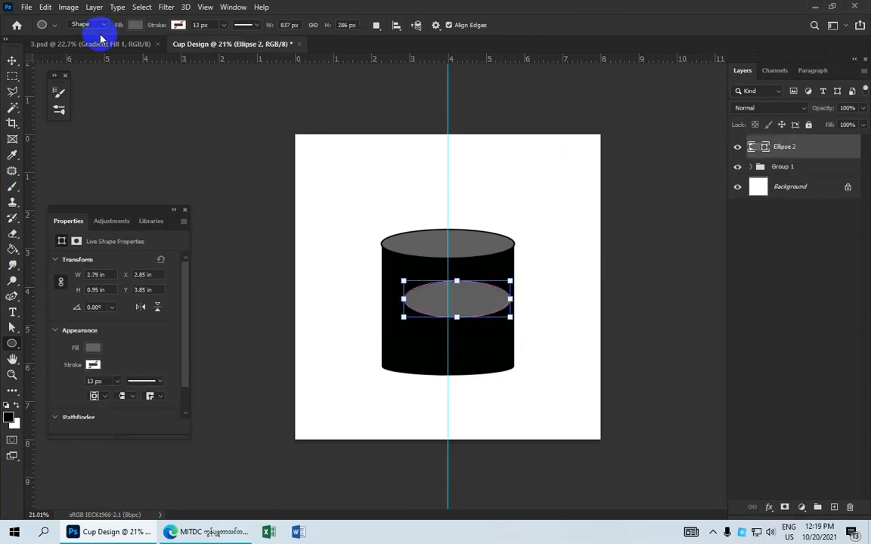
click(134, 25)
click(65, 48)
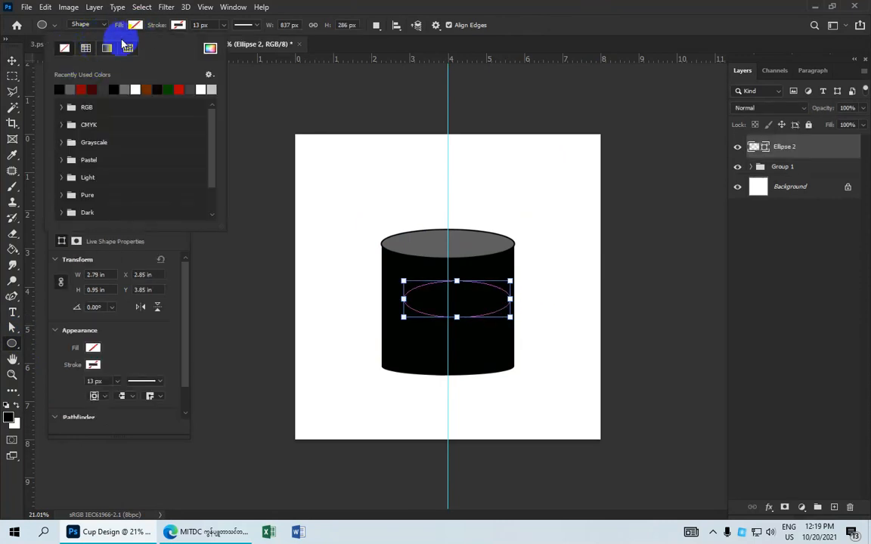
click(180, 26)
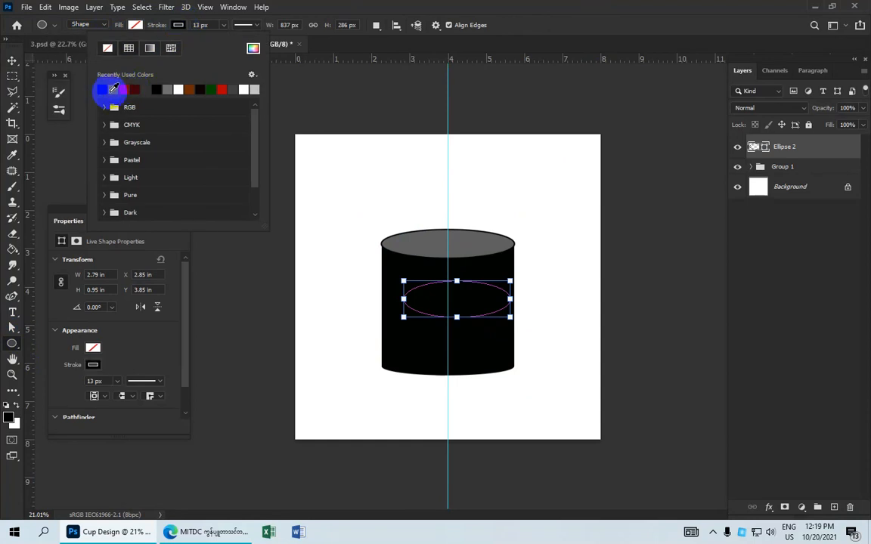
click(223, 27)
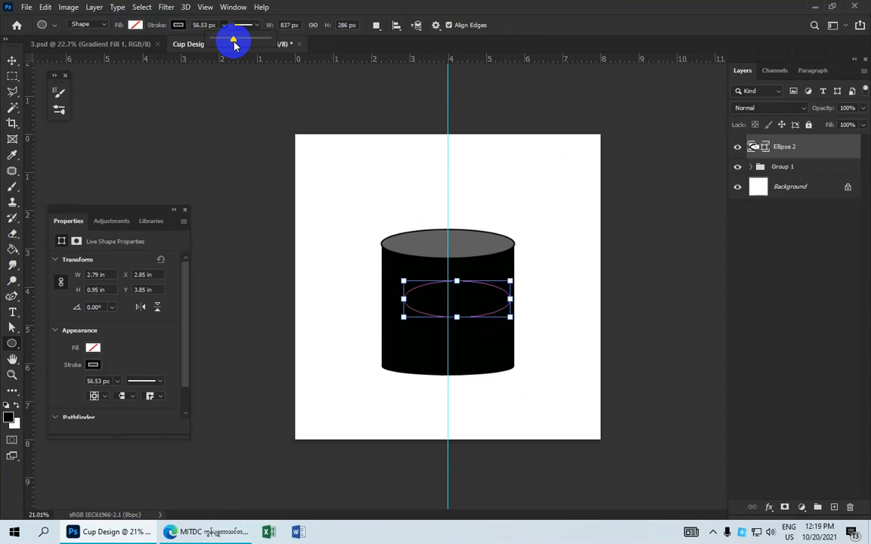
Nudge the outlined ellipse right to about X 3.18 in so its end protrudes beyond the cup body's right side
click(12, 62)
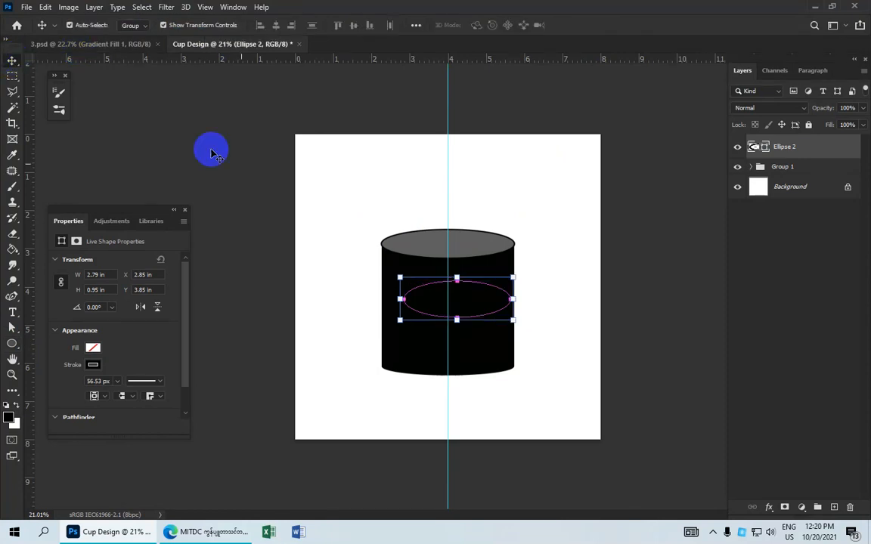
drag(486, 296, 504, 294)
key(ctrl+z)
click(786, 147)
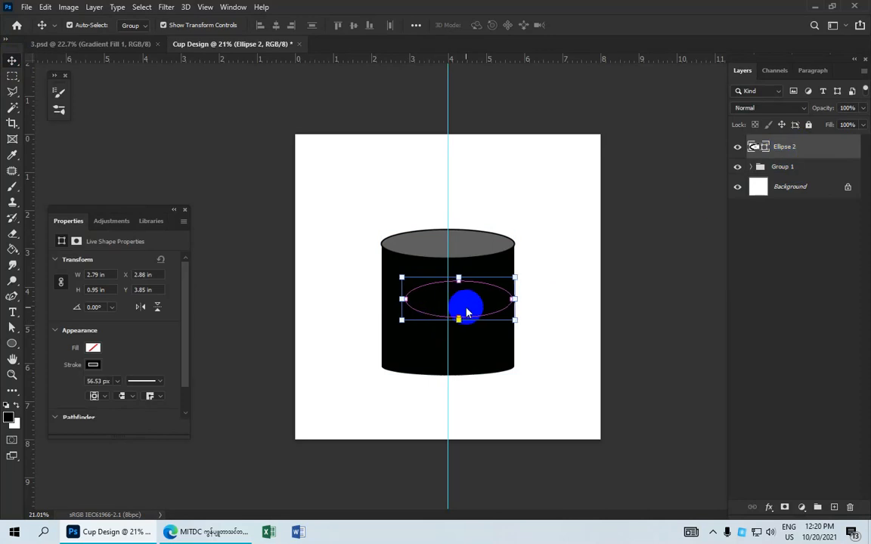
key(Right)
key(Right)
key(Right)
key(Right)
key(Right)
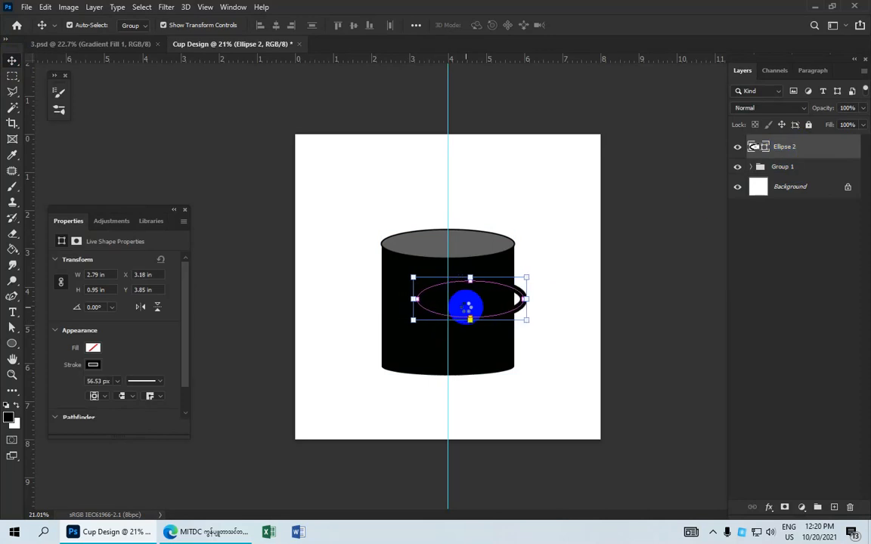
Move the outlined ellipse further right, rotate it about -25° and heighten it to about 1.26 in to form the cup's handle
drag(523, 302, 539, 318)
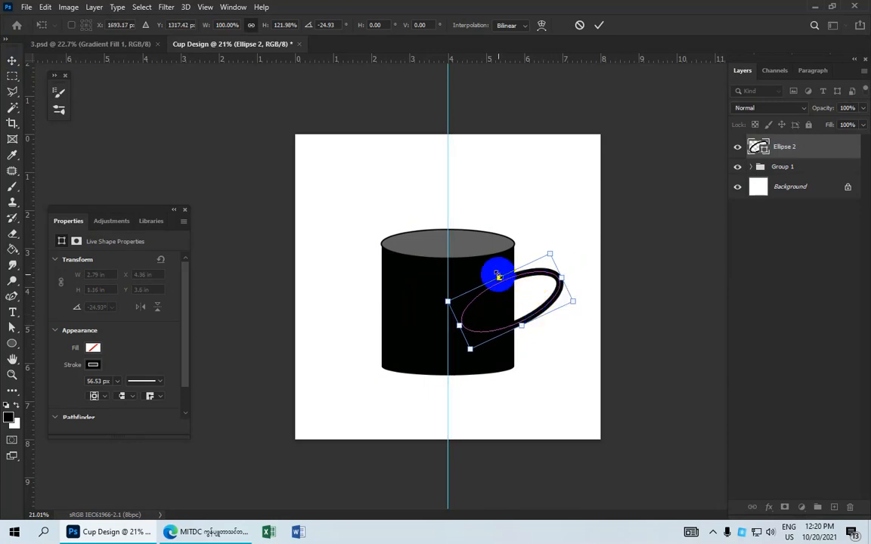
drag(498, 277, 537, 282)
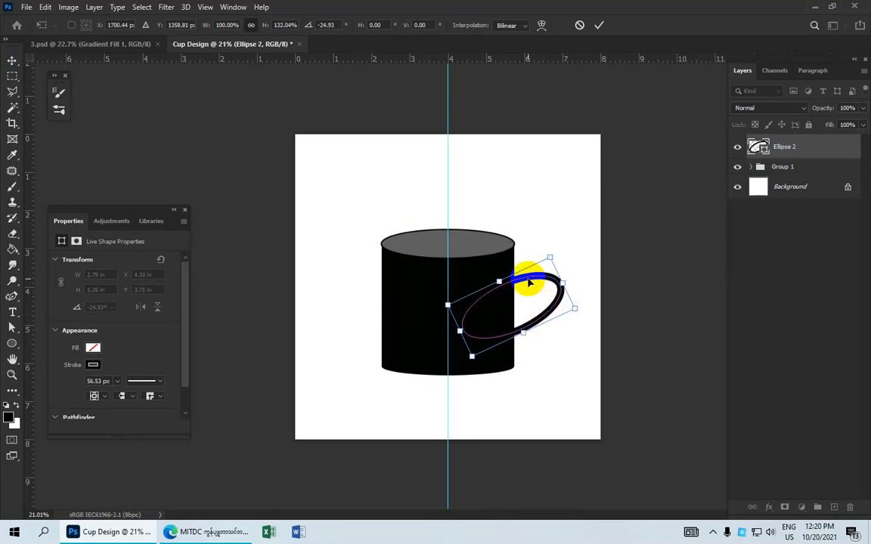
click(599, 28)
click(601, 114)
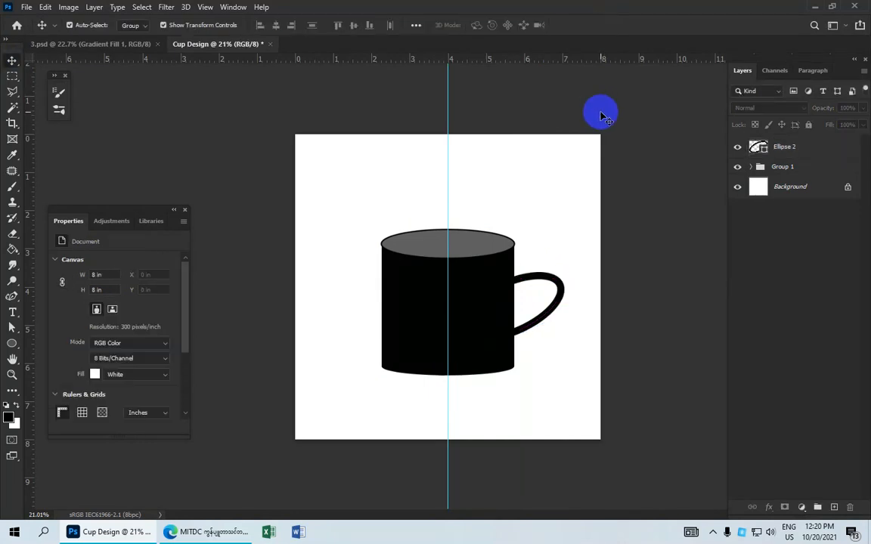
Thicken the handle's black stroke to 85 px and deselect the handle
scroll(595, 208, down, 1)
click(537, 281)
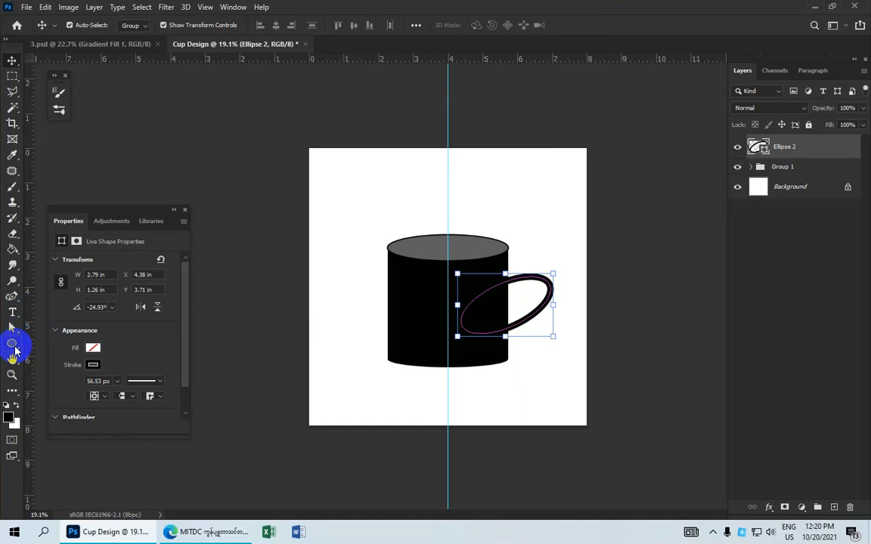
click(12, 343)
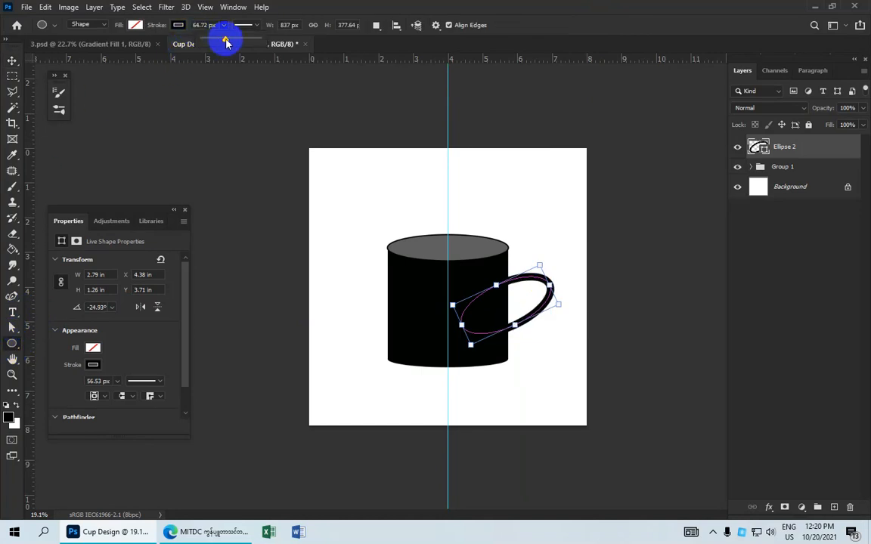
drag(226, 41, 231, 43)
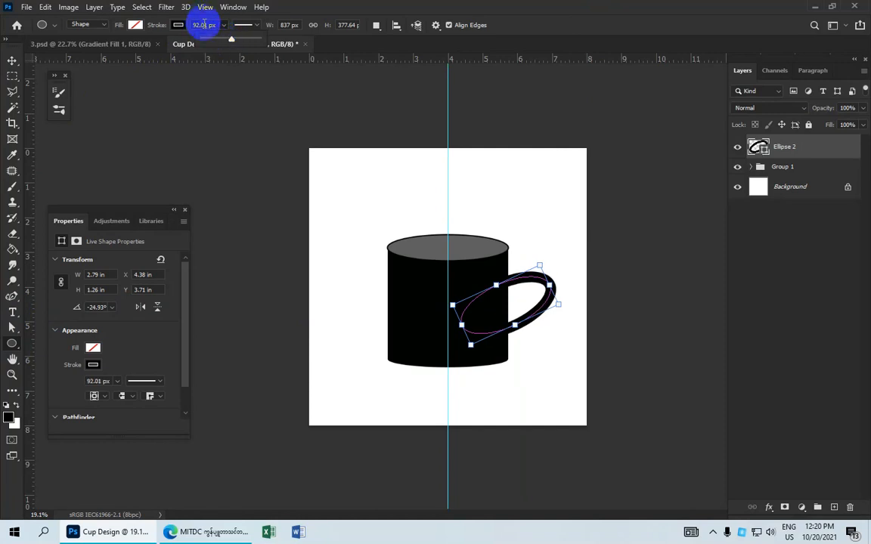
click(206, 25)
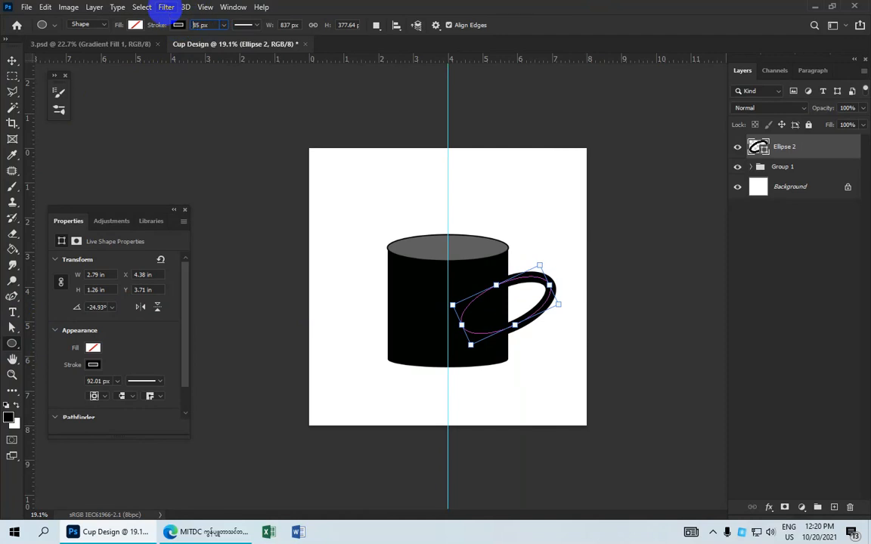
click(11, 59)
click(467, 218)
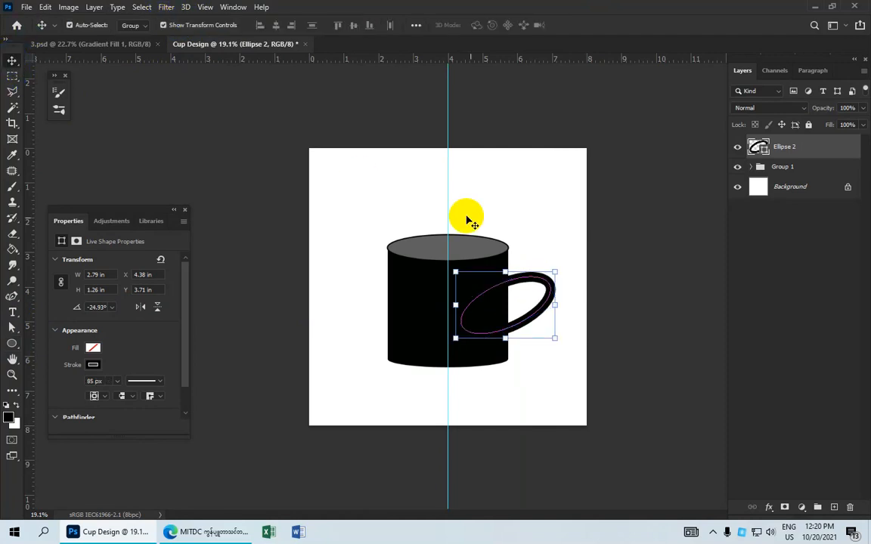
click(638, 215)
Nudge the handle slightly left to about X 4.31 in, closer to the cup body, and deselect it
scroll(538, 287, down, 1)
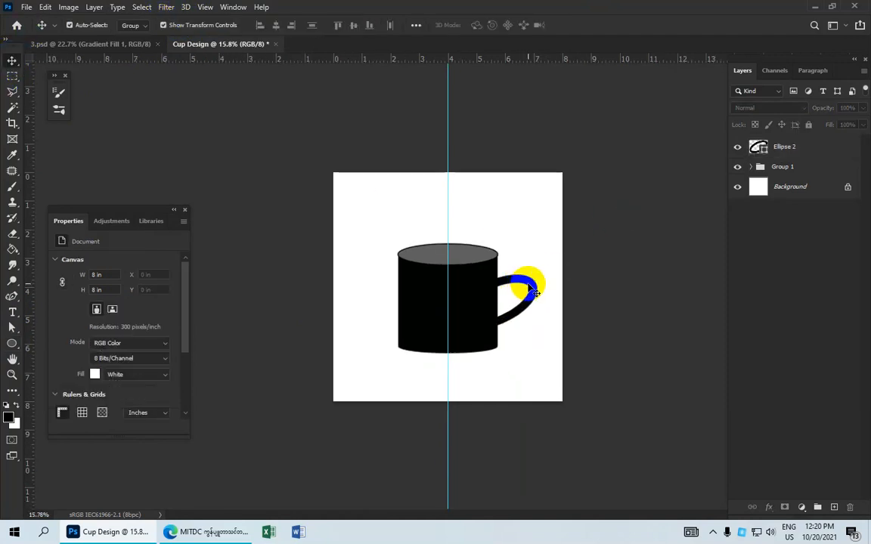
click(534, 291)
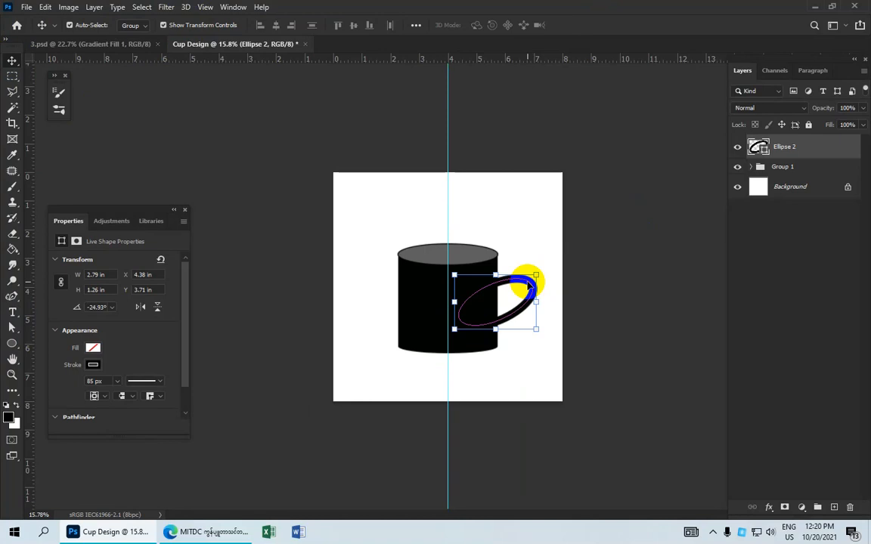
click(610, 255)
scroll(519, 324, up, 3)
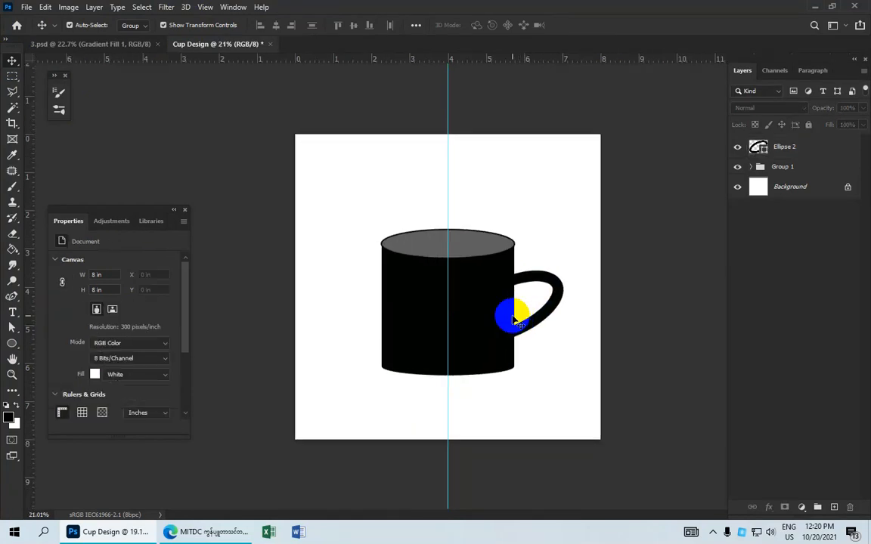
scroll(512, 316, down, 1)
Expand the cup's layer group and duplicate the upper grey ellipse inside it
click(760, 154)
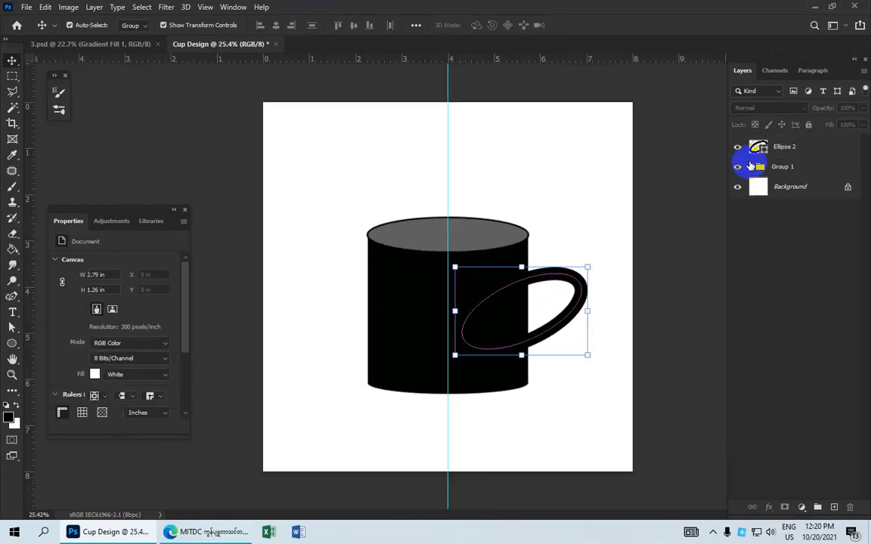
click(753, 170)
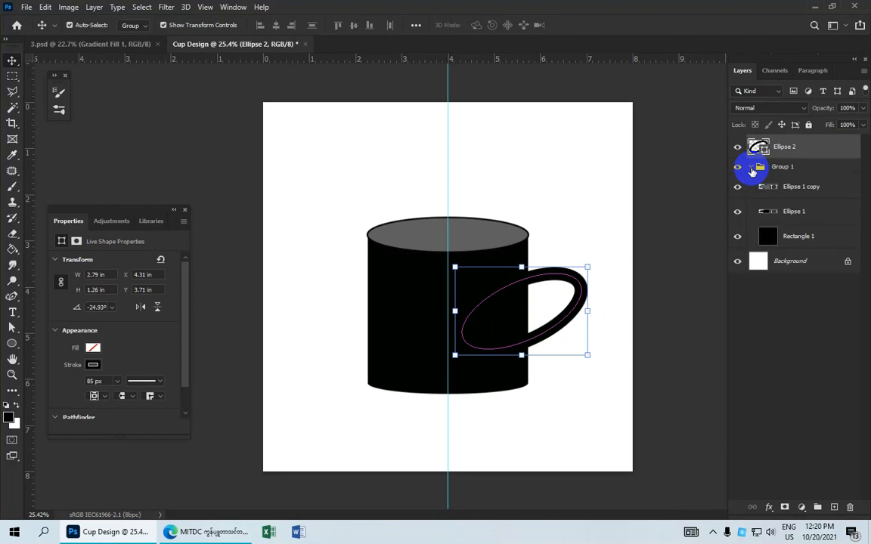
click(789, 188)
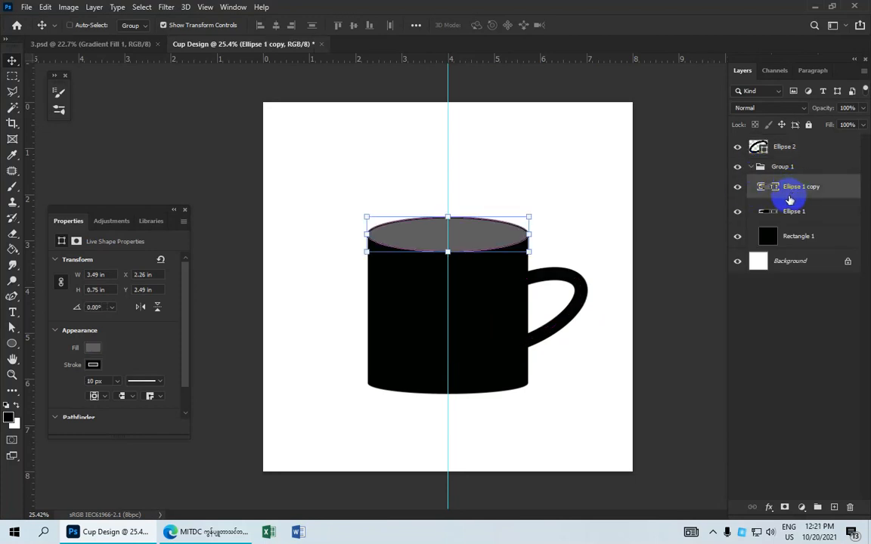
key(ctrl+j)
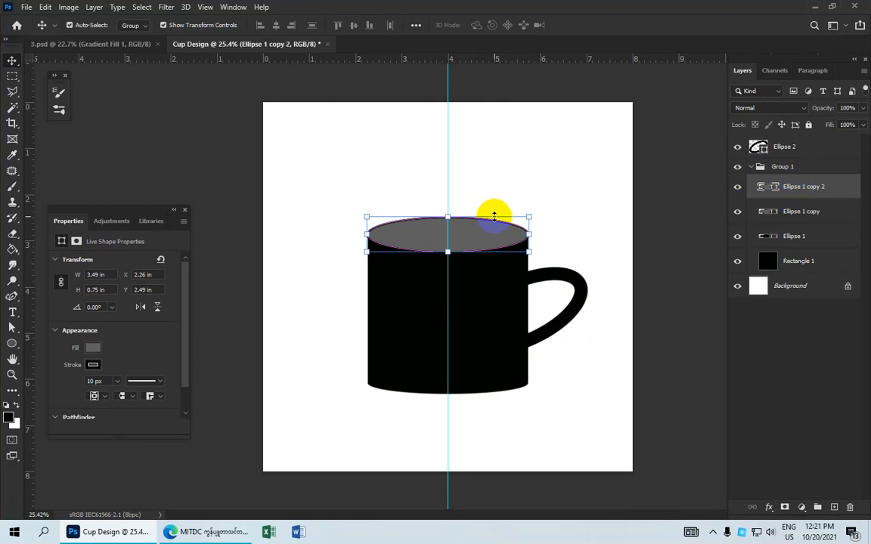
Nudge the duplicated grey ellipse down to about Y 2.62 in, just below the cup's rim
key(Down)
key(Down)
key(Down)
key(Down)
key(Down)
key(Down)
key(Down)
key(Down)
key(Down)
key(Down)
key(Down)
key(Down)
key(Down)
key(Down)
key(Down)
key(Down)
key(Down)
key(Down)
key(Down)
key(Down)
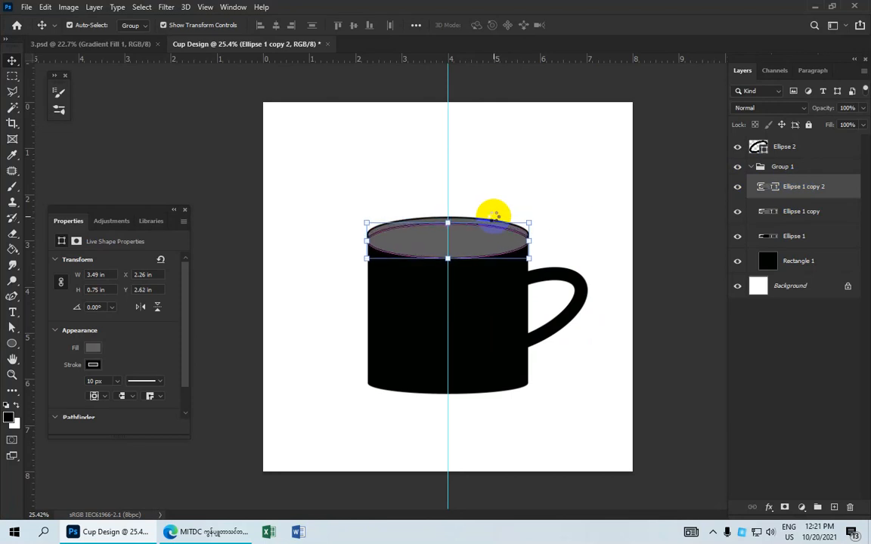
Nudge the duplicated grey ellipse further down so that it sits across the upper part of the cup's body
key(Down)
key(Down)
key(Down)
key(Down)
key(Down)
key(Down)
key(Down)
key(Down)
key(Down)
key(Down)
key(Down)
key(Down)
key(Down)
key(Down)
key(Down)
key(Down)
key(Down)
key(Down)
key(Down)
key(Down)
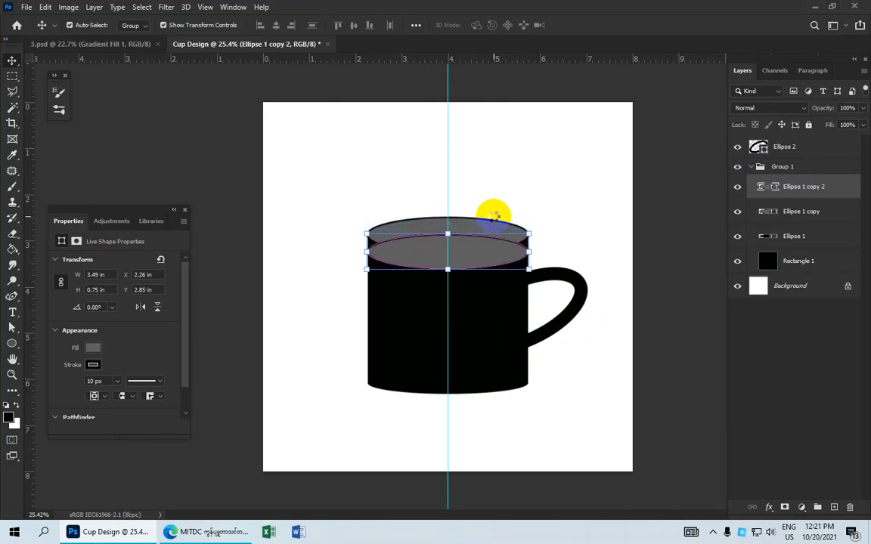
key(Down)
key(Down)
key(Down)
key(Down)
key(Down)
key(Down)
key(Down)
key(Down)
key(Down)
drag(492, 262, 486, 272)
key(ctrl+z)
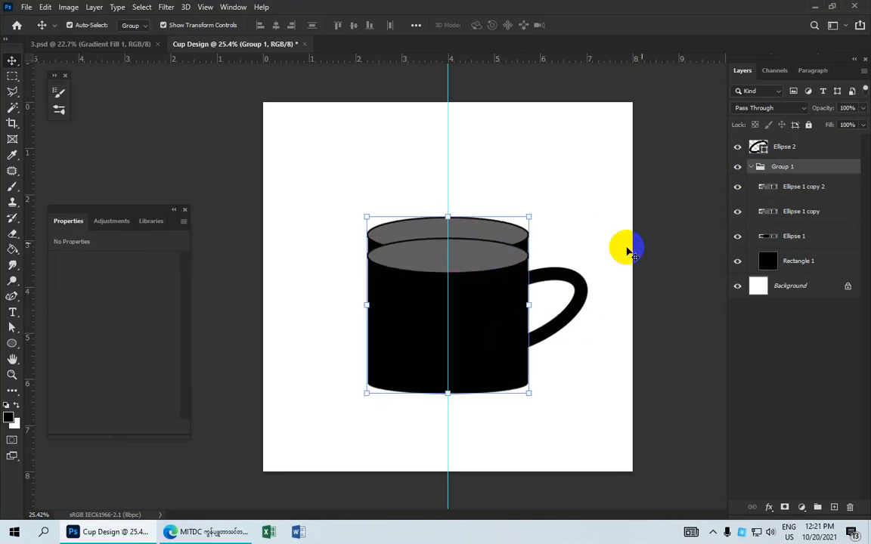
click(792, 189)
mouse_move(501, 259)
mouse_down()
mouse_move(497, 272)
mouse_move(495, 262)
mouse_up()
key(ctrl+z)
Select the Ellipse 1 copy 2 layer and nudge the ellipse down to the cup's base, at about Y 5.95 in
click(784, 189)
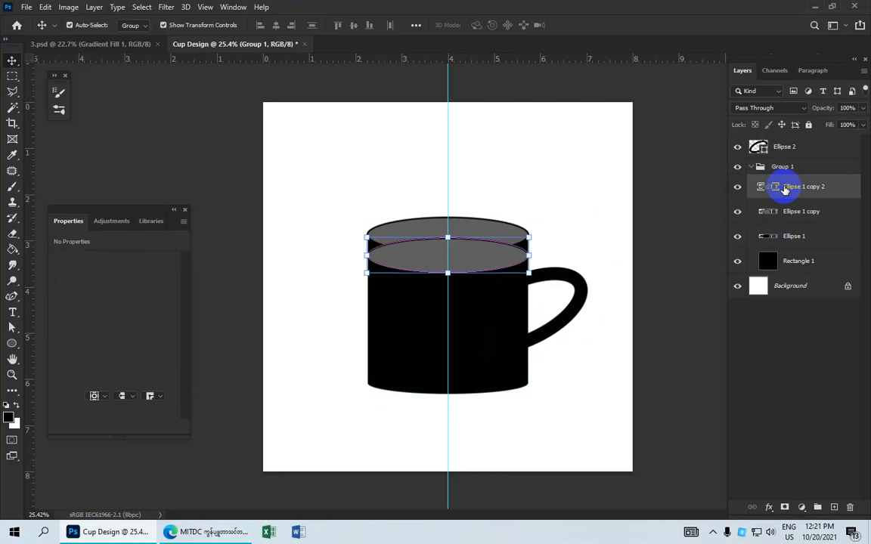
key(shift+Down)
key(shift+Down)
key(shift+Down)
key(shift+Down)
key(shift+Down)
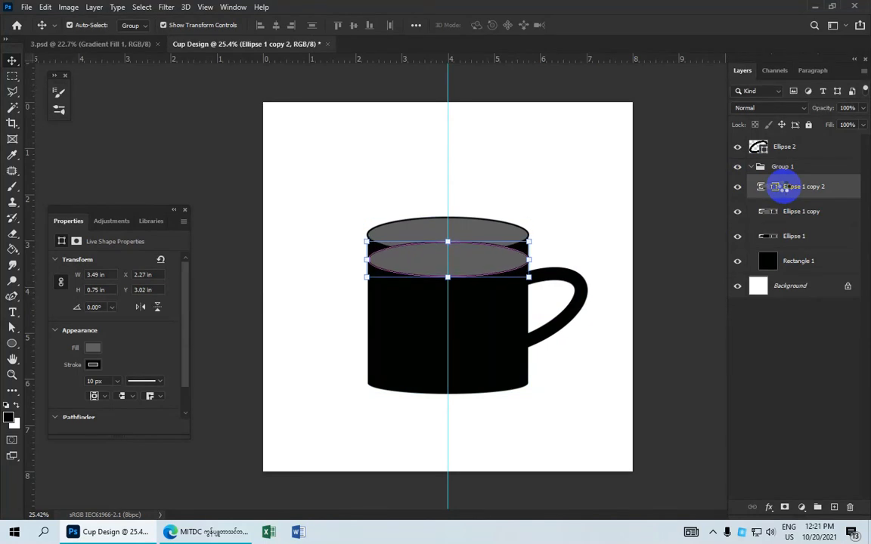
key(shift+Down)
key(shift+Down)
key(shift+Down)
key(shift+Down)
key(shift+Down)
key(shift+Down)
key(shift+Down)
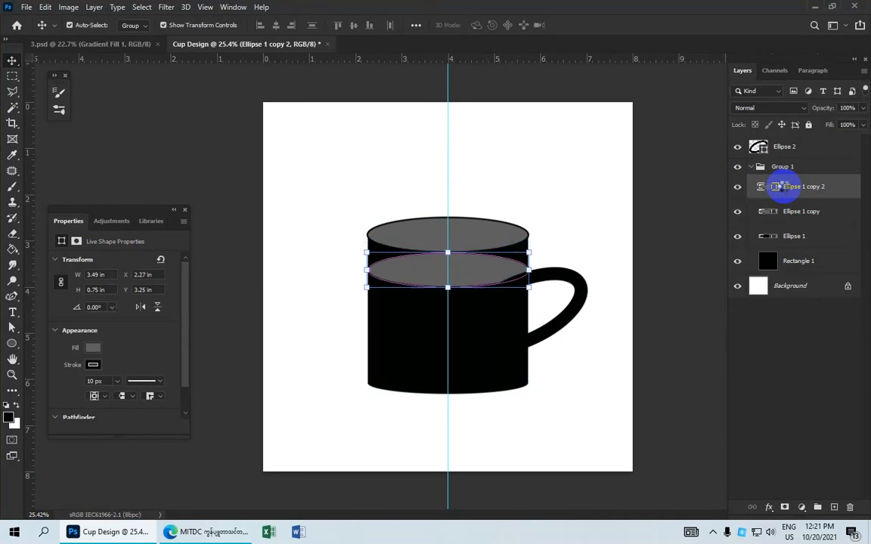
key(shift+Down)
key(shift+Down)
key(shift+Down)
key(shift+Down)
key(shift+Down)
key(shift+Down)
key(shift+Down)
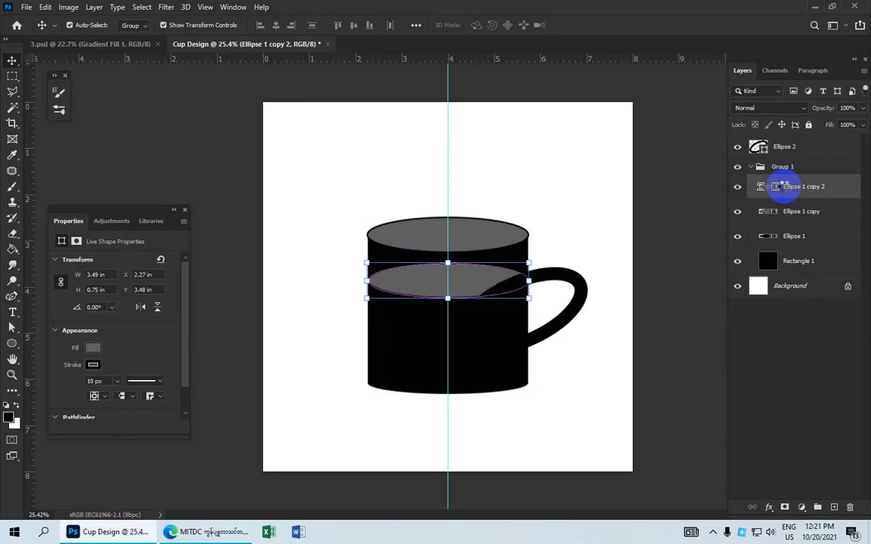
key(shift+Down)
key(shift+Down)
key(shift+Down)
key(shift+Down)
key(shift+Down)
key(shift+Down)
key(shift+Down)
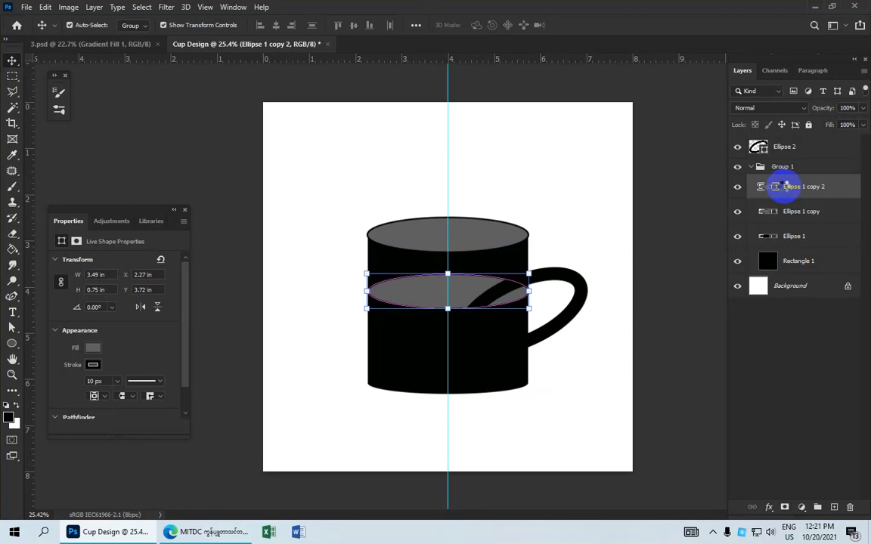
key(shift+Down)
key(shift+Down)
key(shift+Down)
key(shift+Down)
key(shift+Down)
key(shift+Down)
key(shift+Down)
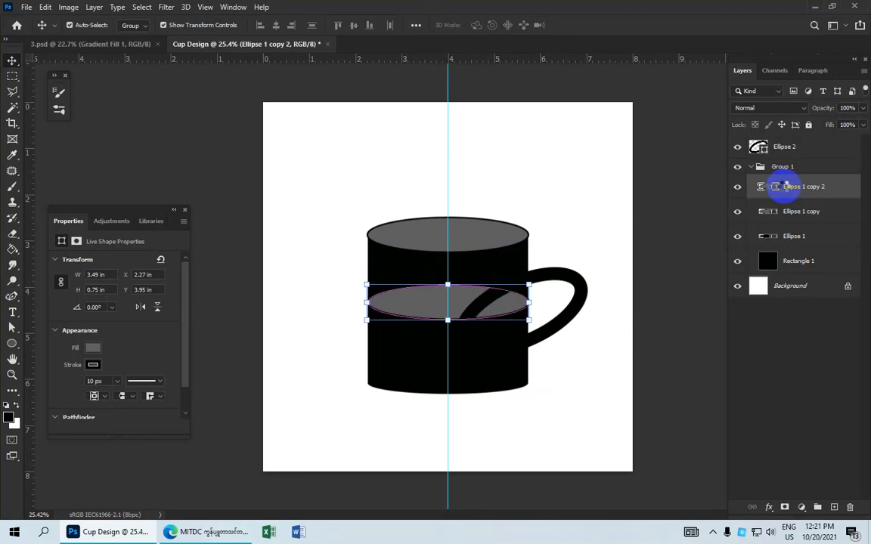
key(shift+Down)
key(shift+Down)
key(shift+Down)
key(shift+Down)
key(shift+Down)
key(shift+Down)
key(shift+Down)
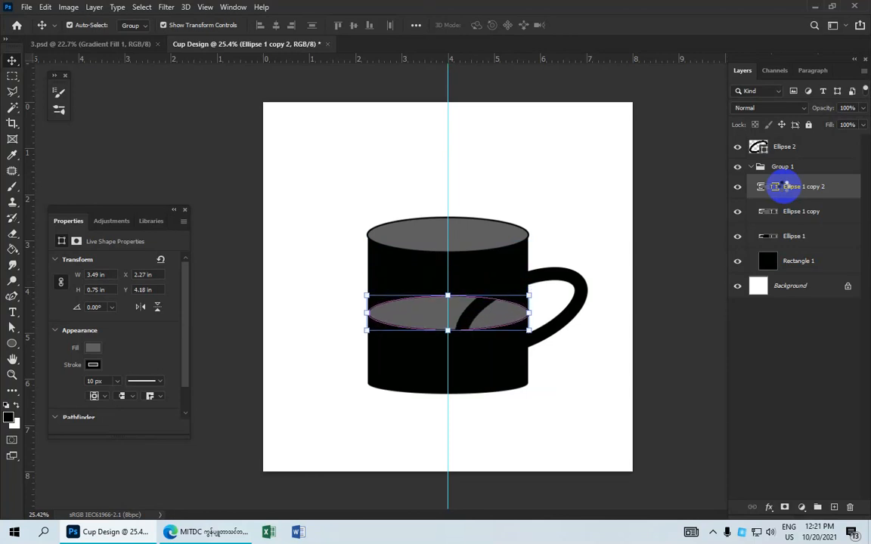
key(shift+Down)
key(shift+Down)
key(shift+Down)
key(shift+Down)
key(shift+Down)
key(shift+Down)
key(shift+Down)
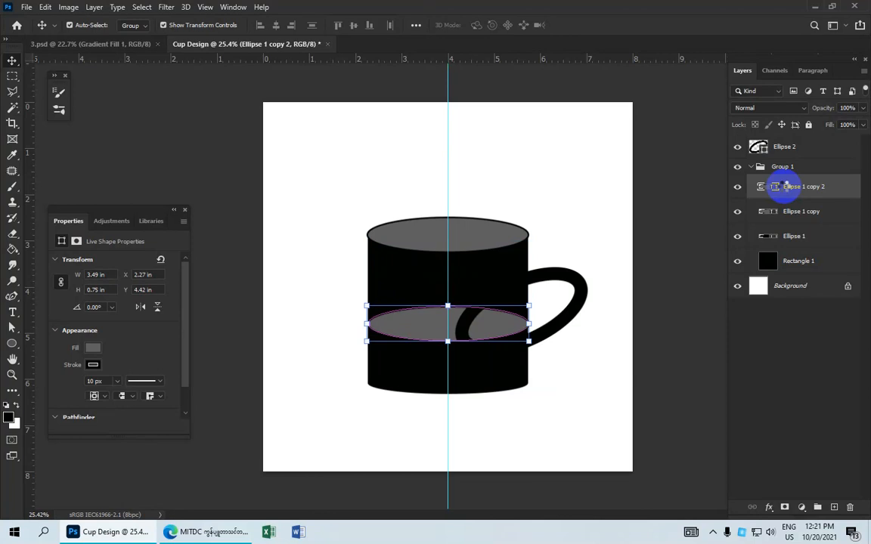
key(shift+Down)
key(shift+Down)
key(shift+Down)
key(shift+Down)
key(shift+Down)
key(shift+Down)
key(shift+Down)
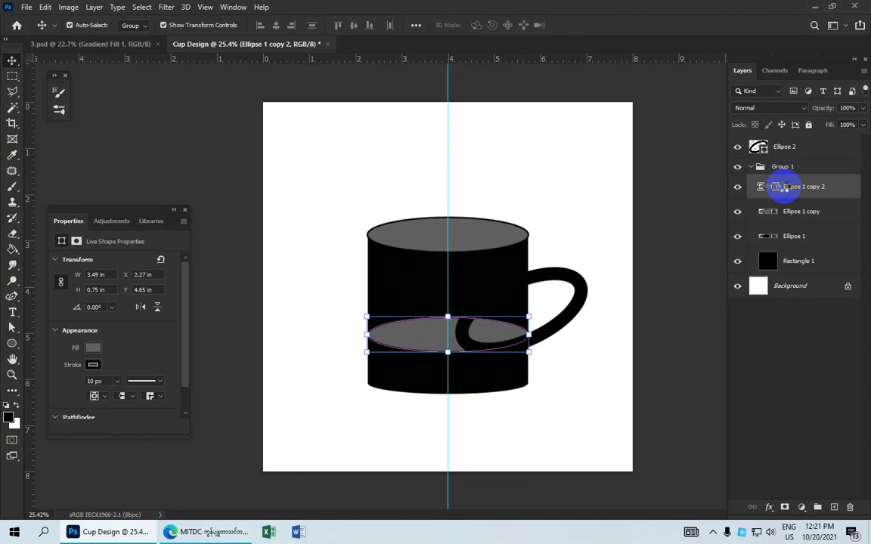
key(shift+Down)
key(shift+Down)
key(shift+Down)
key(shift+Down)
key(shift+Down)
key(shift+Down)
key(shift+Down)
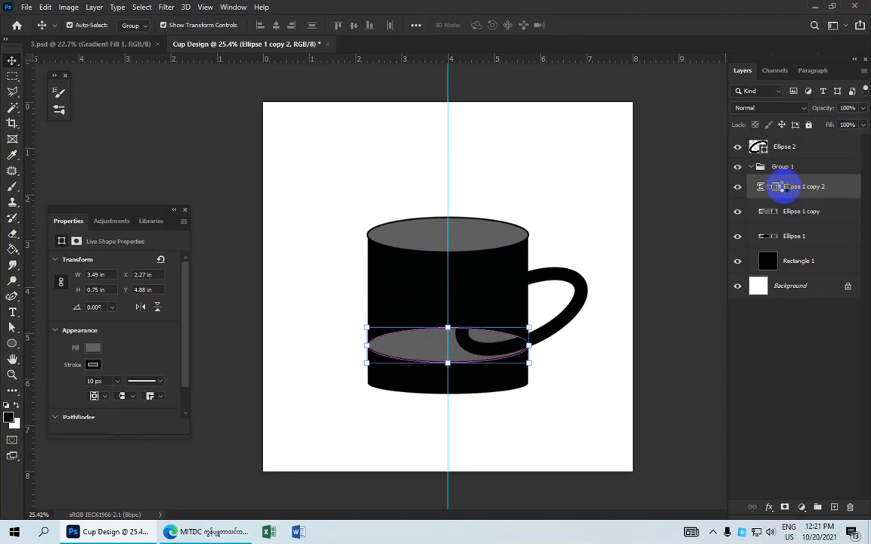
key(shift+Down)
key(shift+Down)
key(shift+Down)
key(shift+Down)
key(shift+Down)
key(shift+Down)
key(shift+Down)
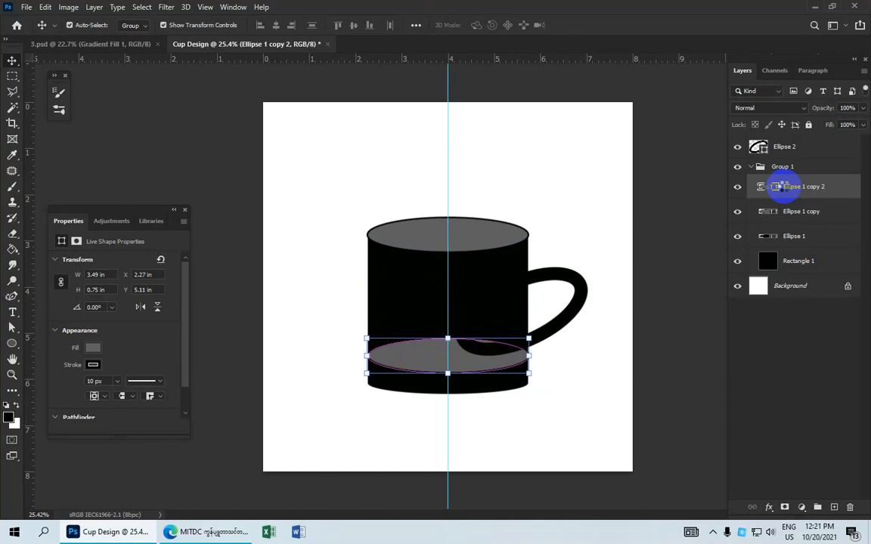
key(shift+Down)
key(shift+Down)
key(shift+Down)
key(shift+Down)
key(shift+Down)
key(shift+Down)
key(shift+Down)
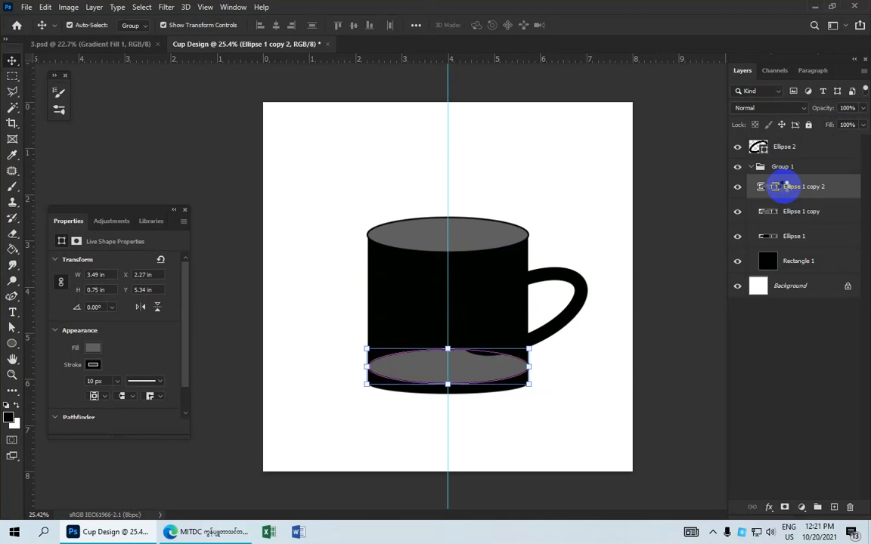
key(shift+Down)
key(shift+Down)
key(shift+Down)
key(shift+Down)
key(shift+Down)
key(shift+Down)
key(shift+Down)
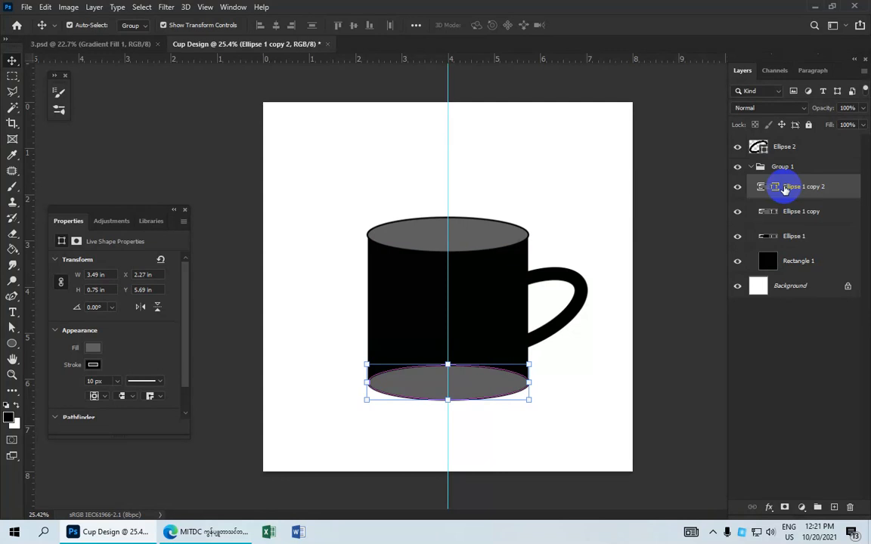
key(shift+Down)
key(shift+Down)
key(shift+Down)
key(shift+Down)
key(shift+Down)
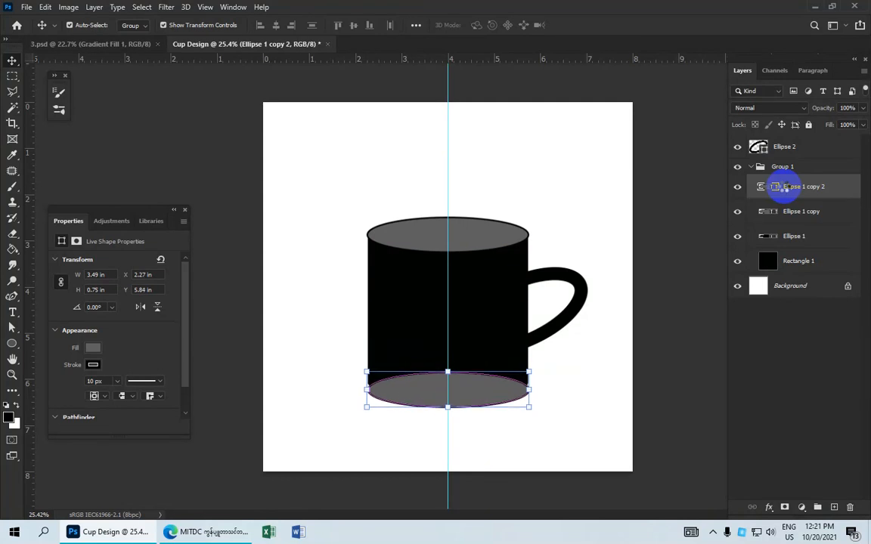
key(shift+Down)
key(shift+Down)
key(shift+Down)
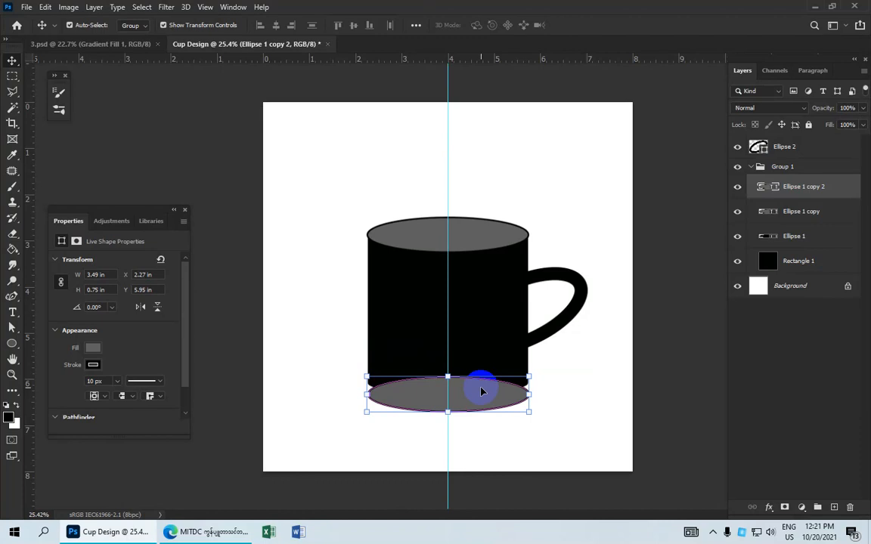
Stretch the base ellipse on both sides and downward into a saucer about 4.51 in wide and 0.93 in high
key(ctrl+t)
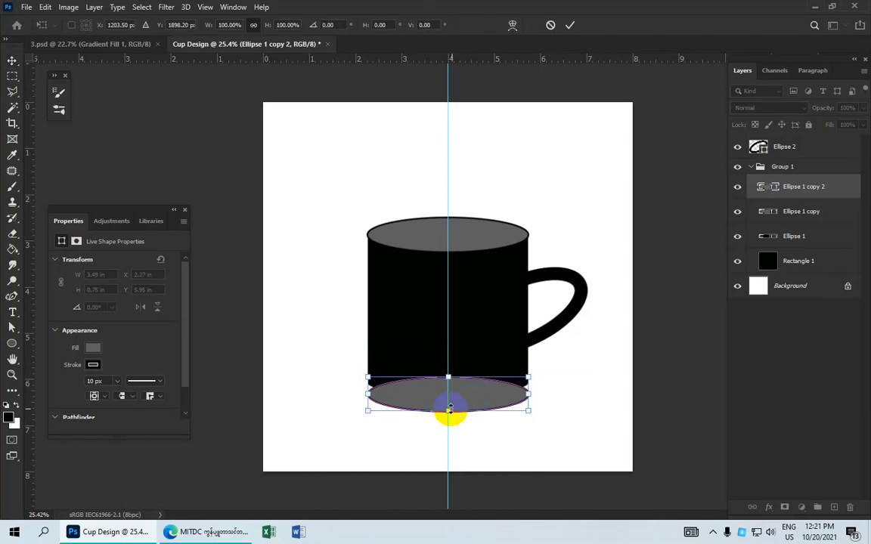
drag(529, 394, 553, 394)
drag(368, 390, 346, 394)
drag(449, 412, 460, 402)
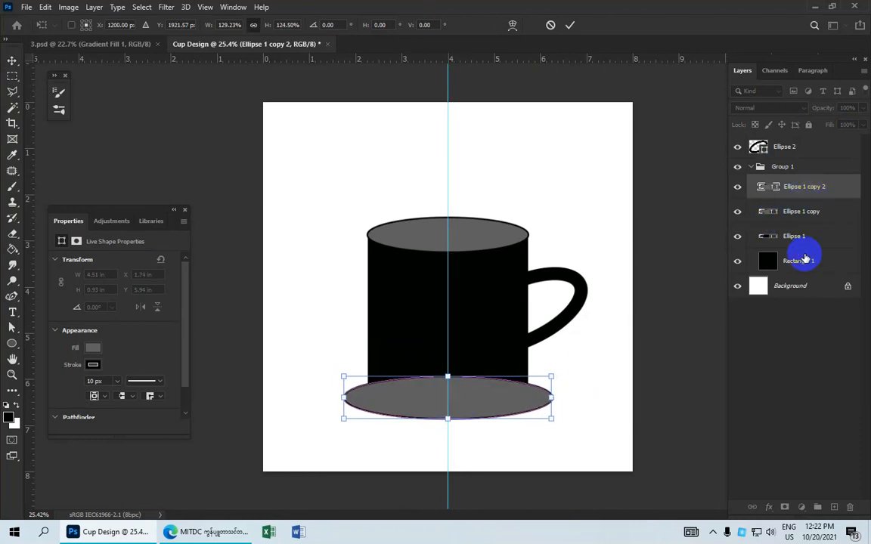
Move the saucer layer out of the group to just above Background, nudge the saucer up to about Y 5.79 in, and deselect it
drag(803, 188, 800, 278)
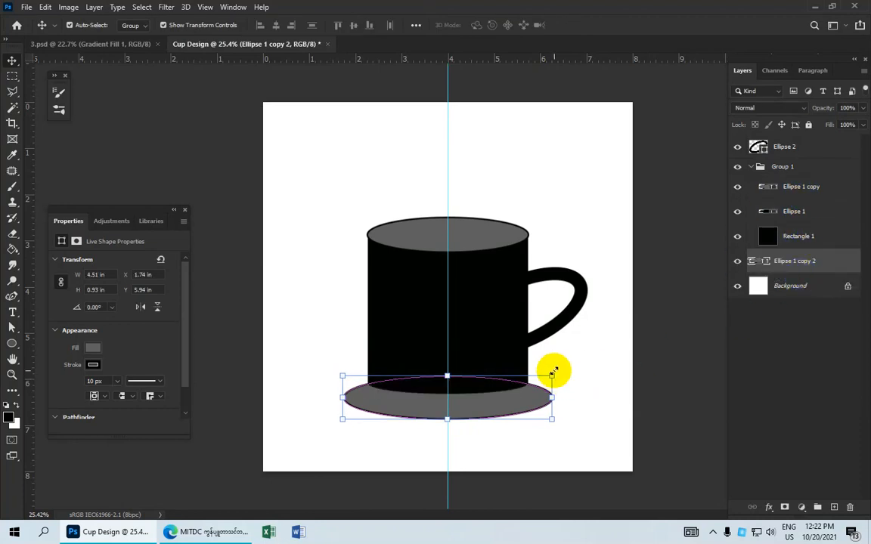
key(Up)
key(Up)
key(Up)
key(Up)
key(Up)
key(Up)
key(Up)
key(Up)
key(Up)
key(Up)
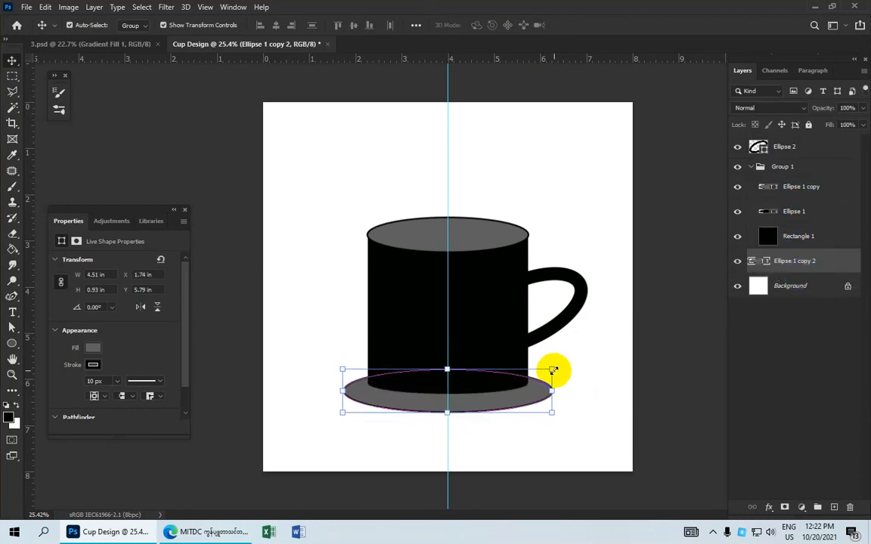
click(569, 234)
Compare the saucer's size and colour with the reference cup in 3.psd and return to the Cup Design document
scroll(555, 243, down, 1)
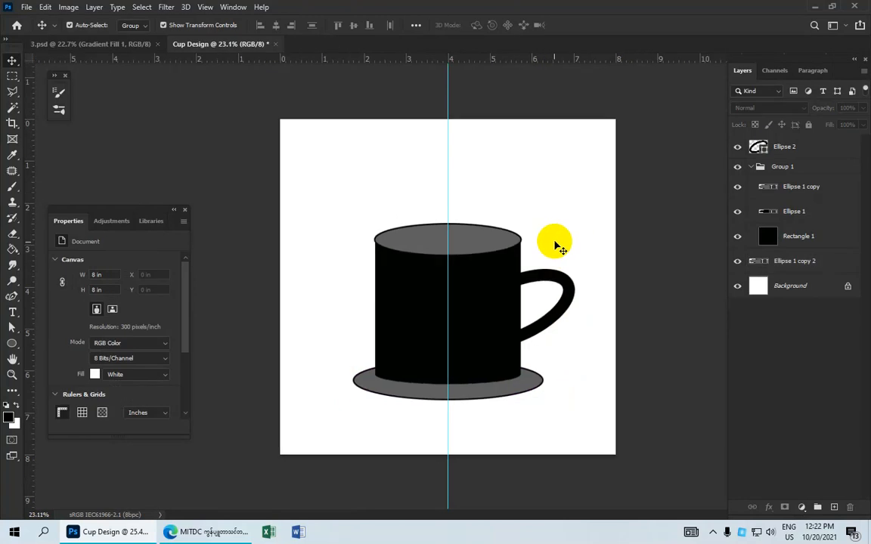
click(127, 44)
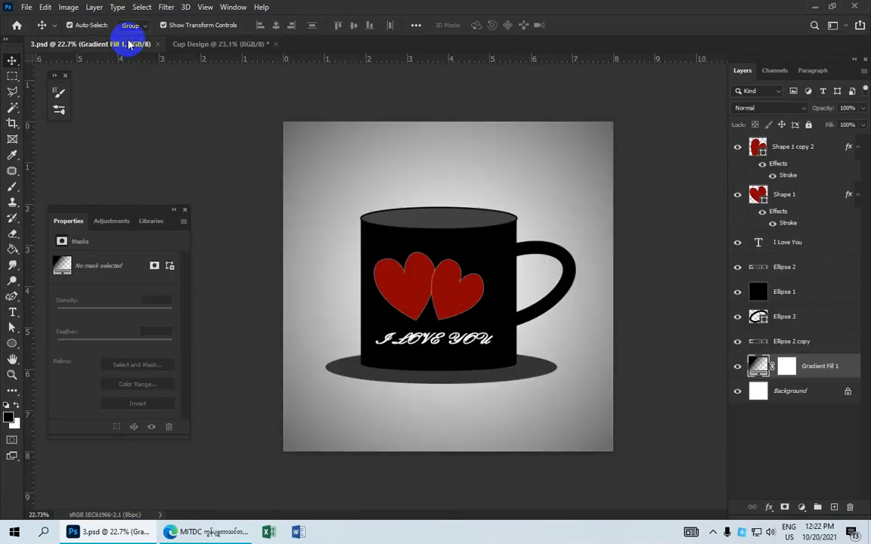
click(183, 44)
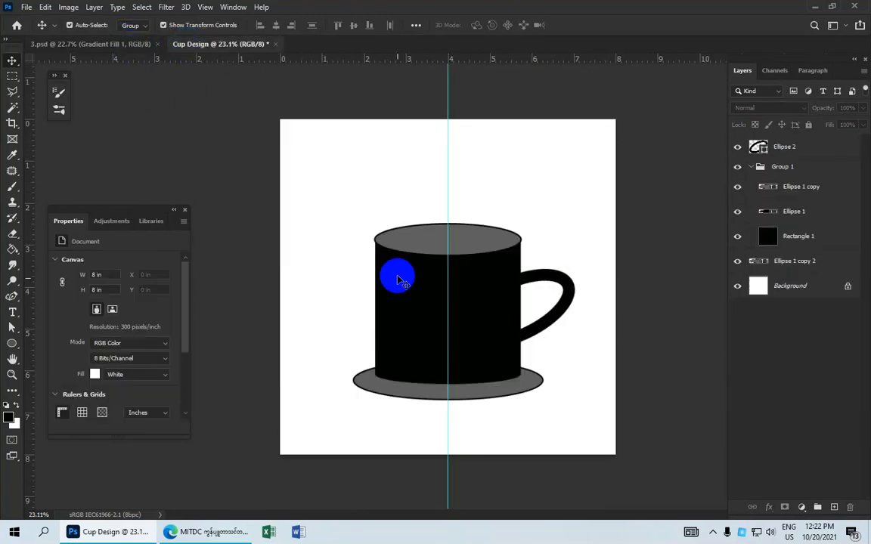
Enlarge the saucer ellipse to about 4.84 x 1.04 in and raise it to about Y 5.73 in
click(399, 396)
drag(348, 378, 340, 379)
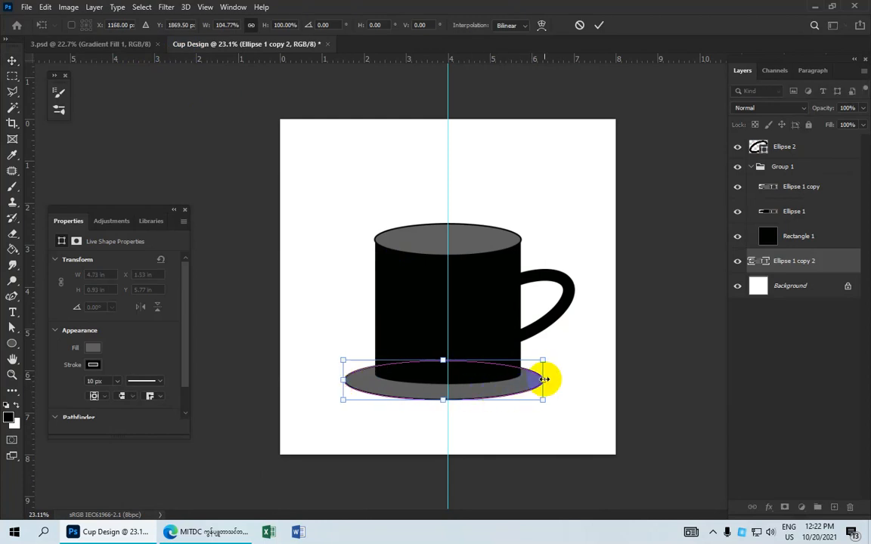
drag(546, 379, 547, 379)
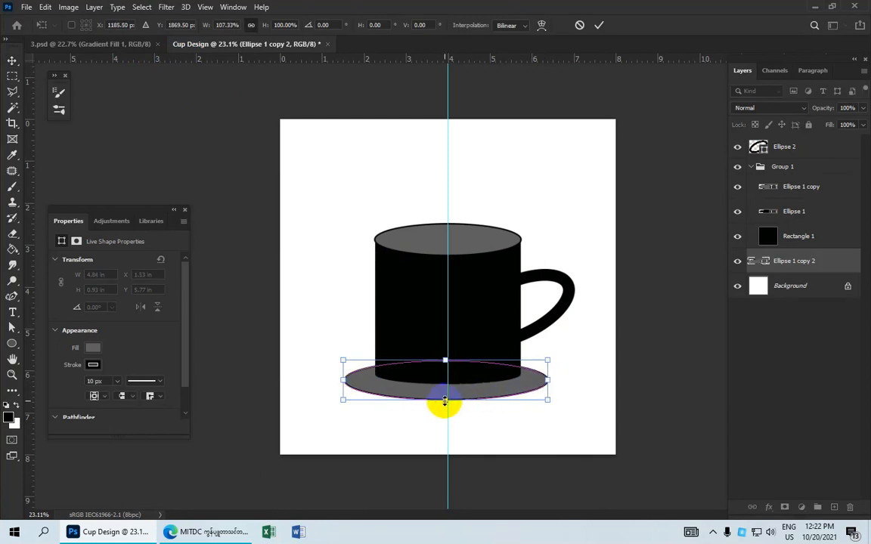
drag(444, 401, 446, 404)
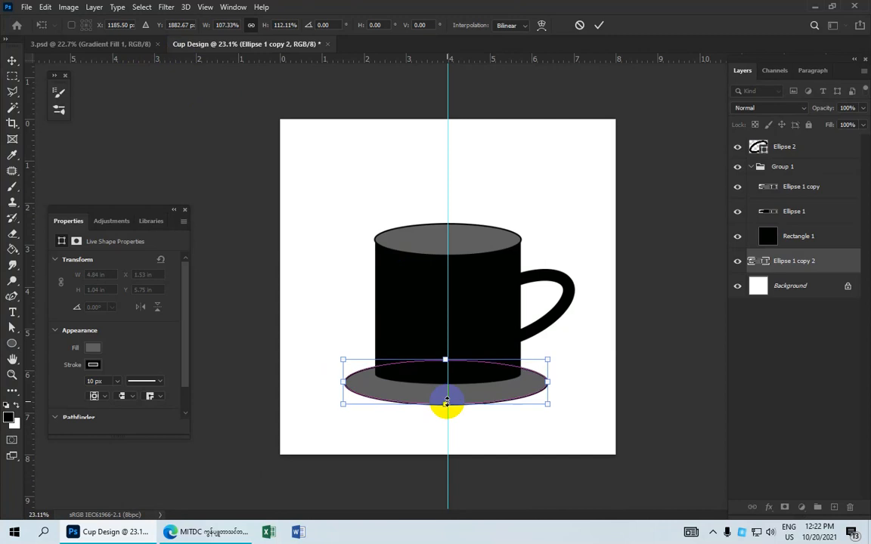
key(Up)
key(Up)
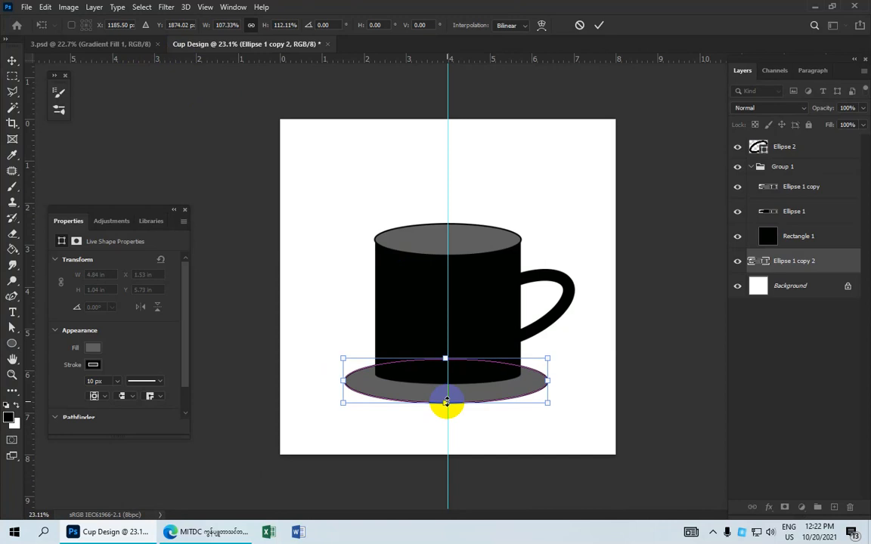
click(600, 27)
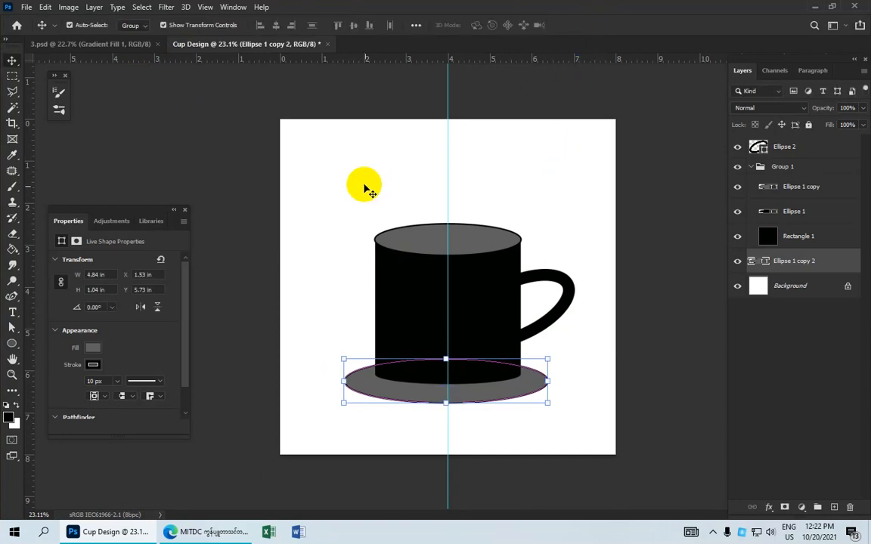
Remove the saucer's stroke, set its fill to dark grey #383838, and return to the Move tool
click(11, 344)
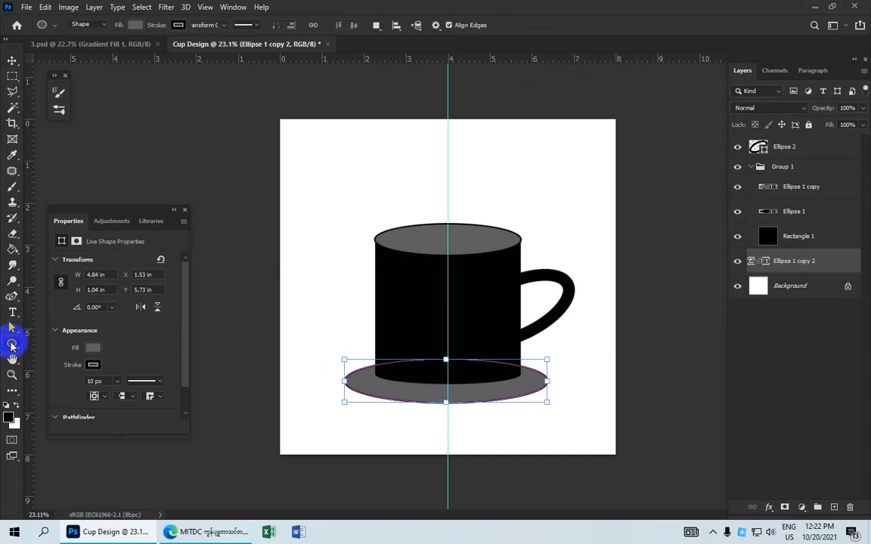
click(179, 25)
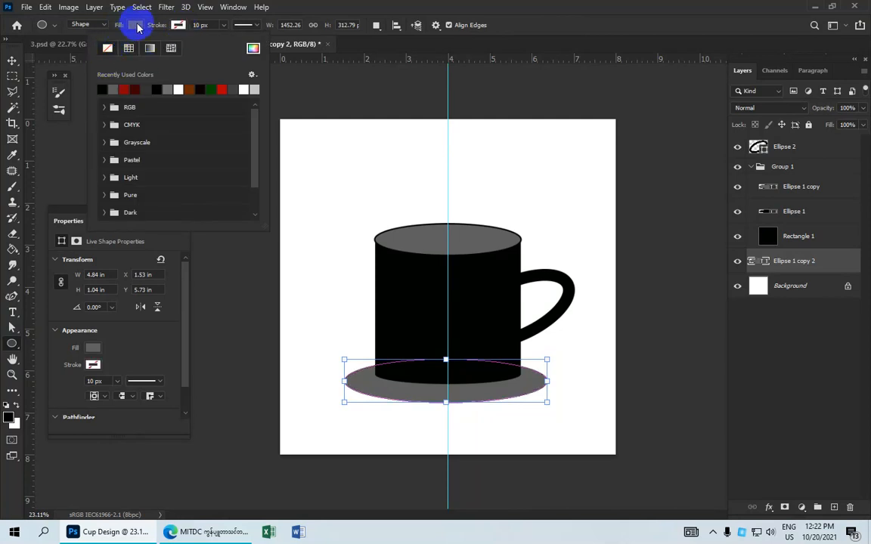
click(138, 25)
click(209, 48)
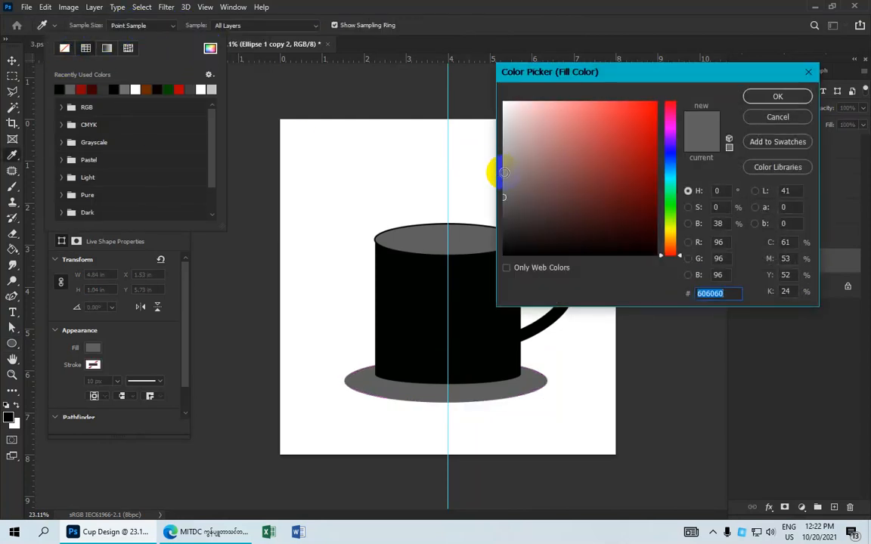
click(504, 173)
drag(504, 178, 503, 220)
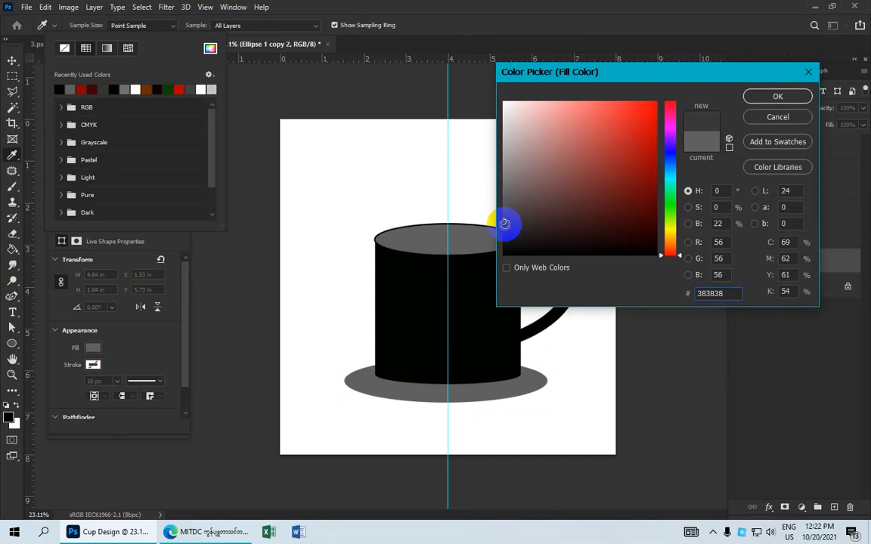
click(750, 100)
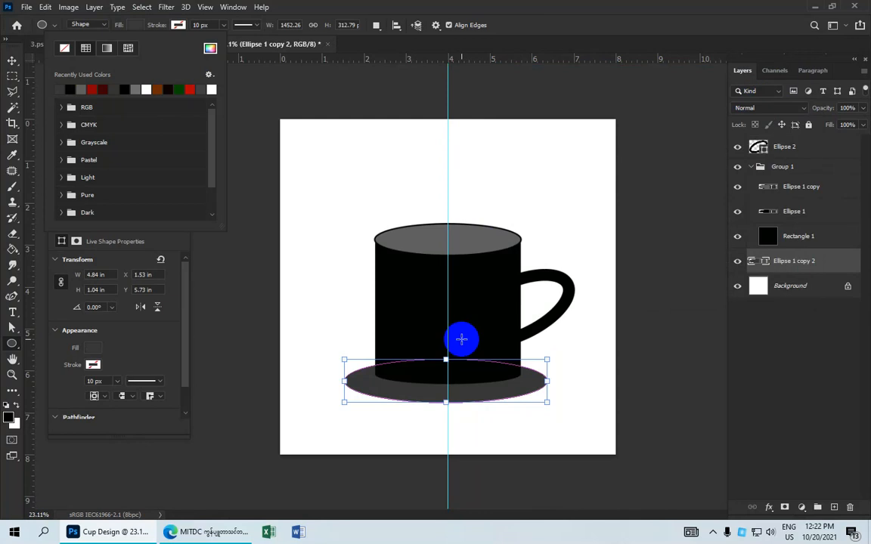
click(12, 54)
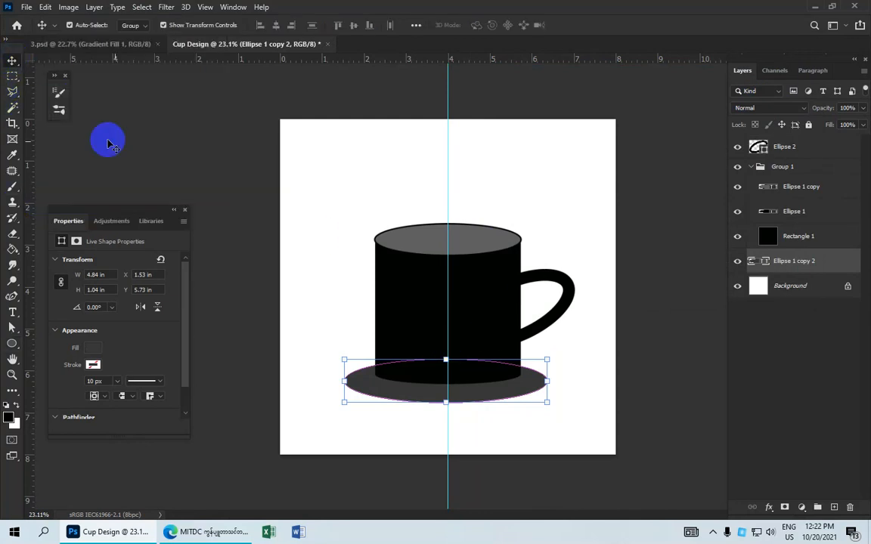
click(181, 150)
scroll(223, 170, down, 1)
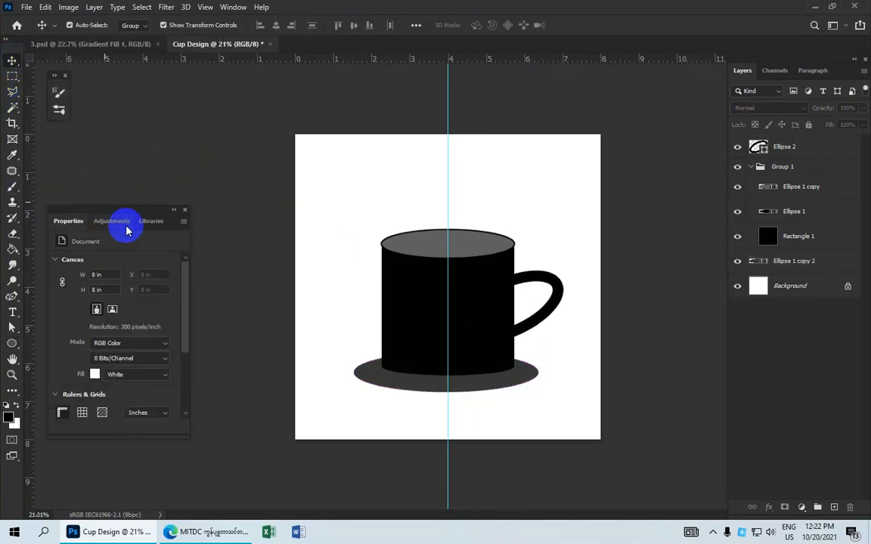
click(489, 286)
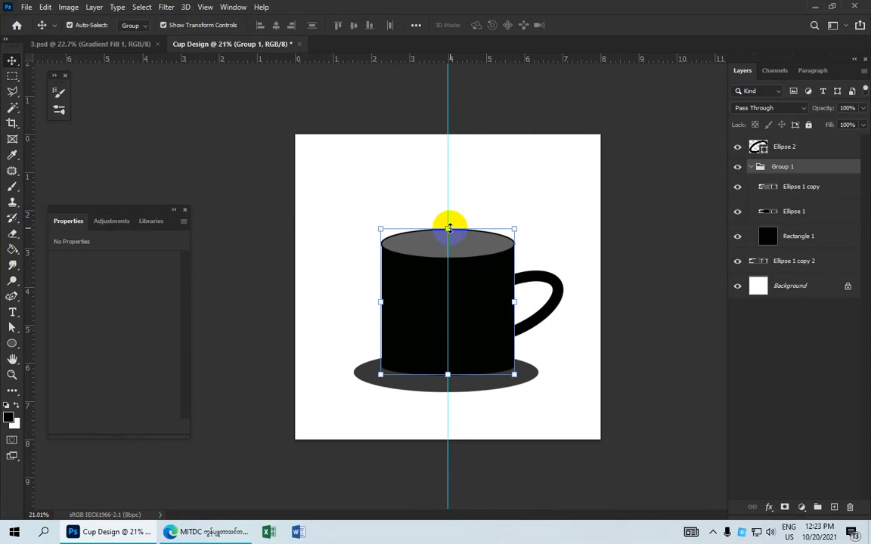
scroll(476, 251, up, 1)
scroll(476, 251, down, 1)
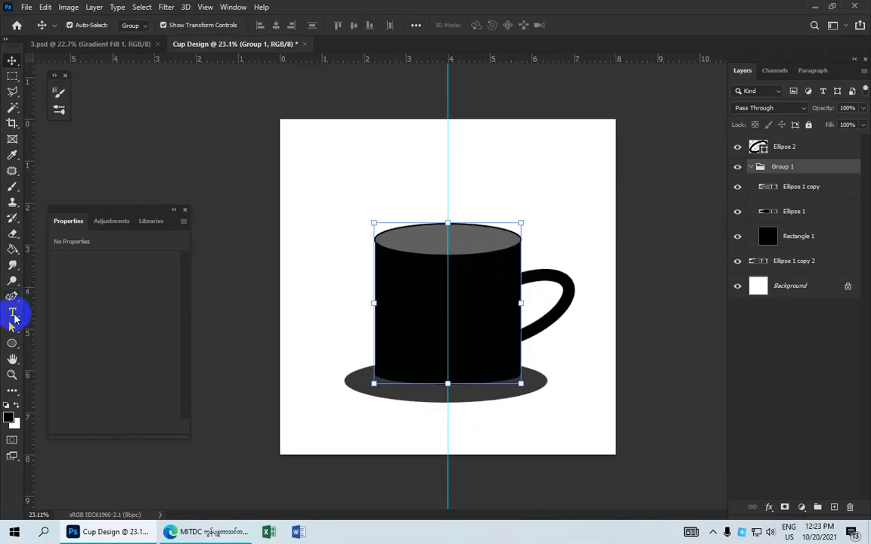
Set up the Pen tool in Shape mode with a black fill for drawing in the space above the cup
drag(13, 303, 67, 301)
scroll(423, 219, up, 2)
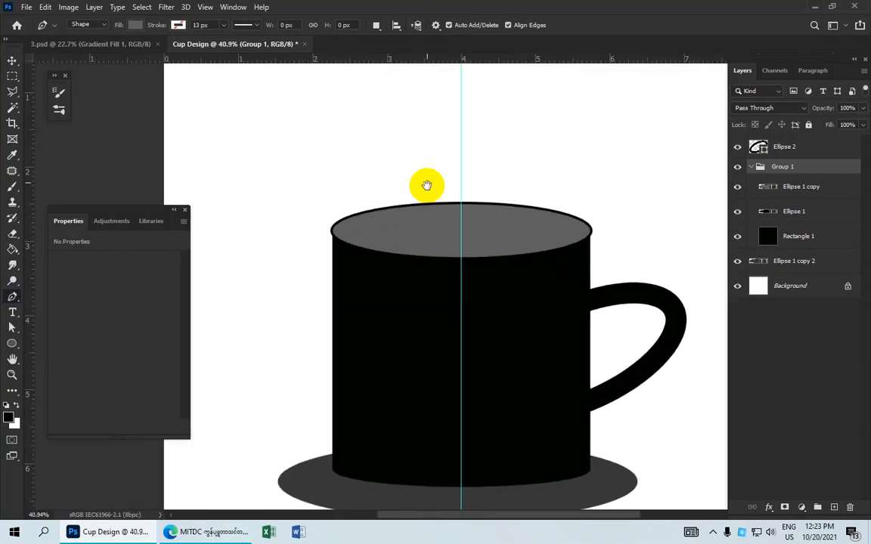
drag(426, 185, 429, 243)
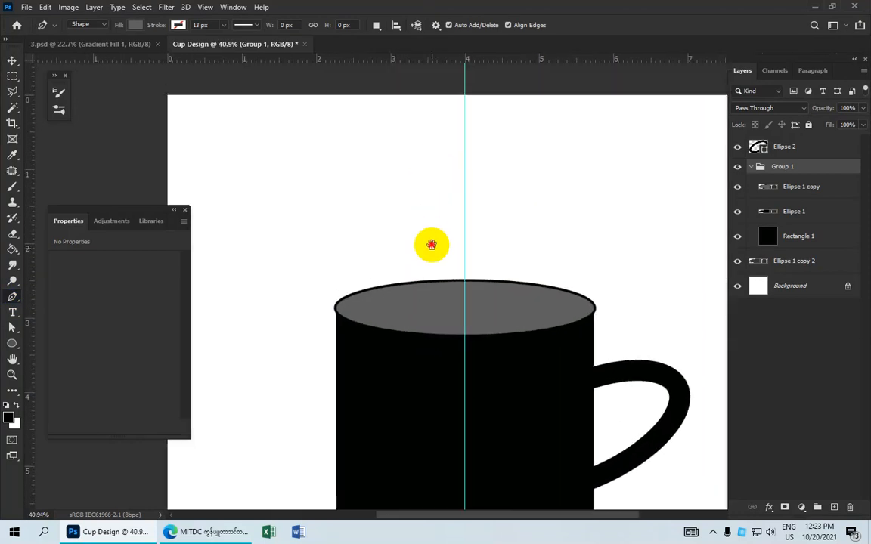
click(100, 24)
click(98, 36)
click(133, 26)
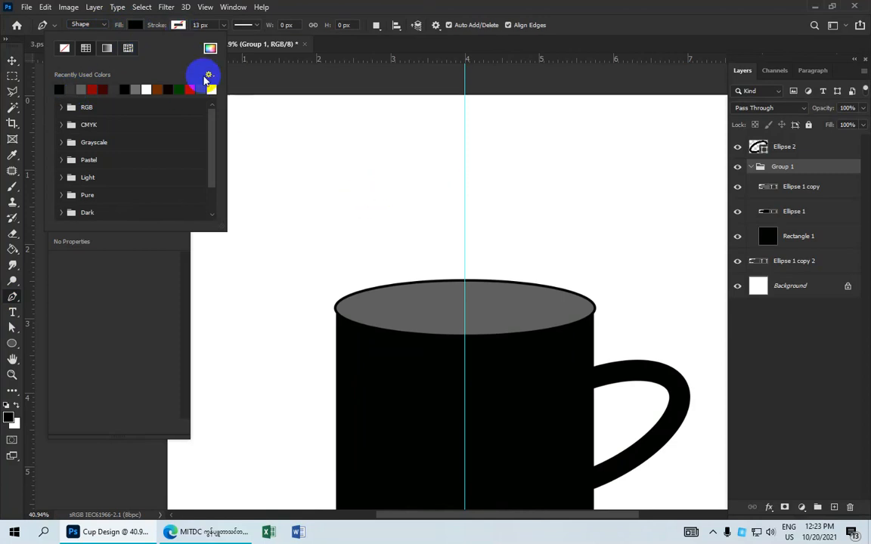
Draw a closed heart about 384 x 366 px with the Pen tool, above the cup's rim and left of the centre guide
click(397, 177)
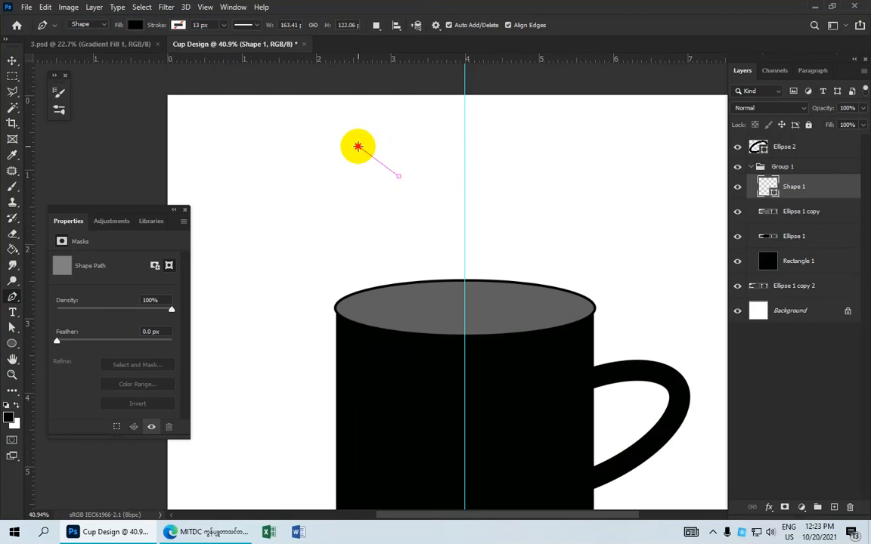
drag(358, 146, 327, 161)
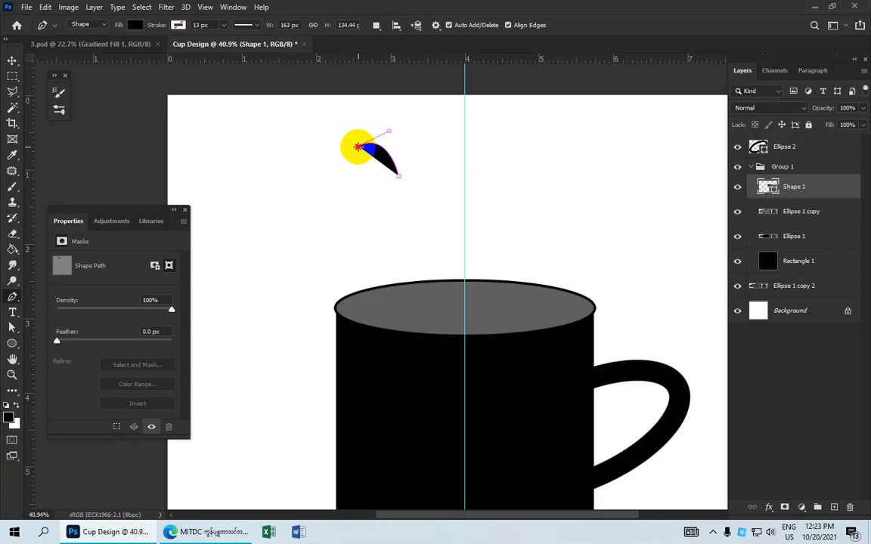
click(358, 146)
drag(384, 234, 425, 271)
alt+click(385, 234)
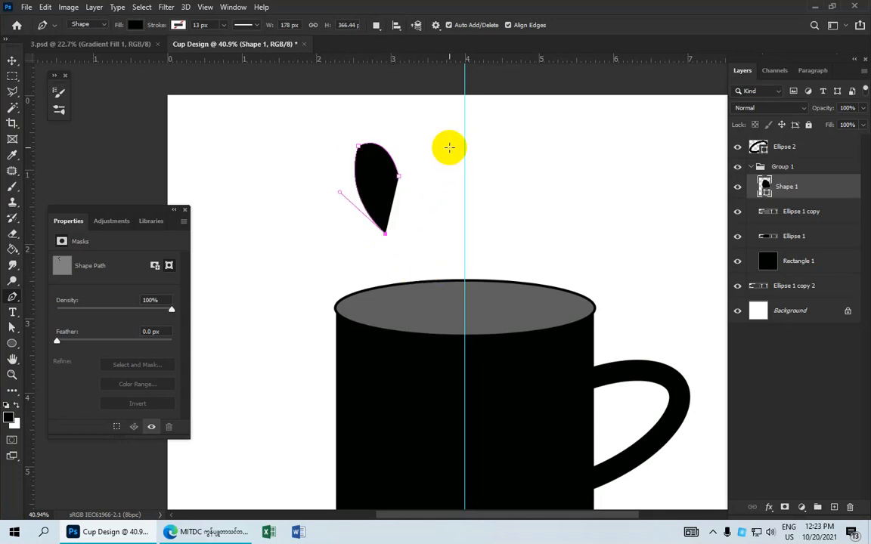
drag(447, 147, 431, 91)
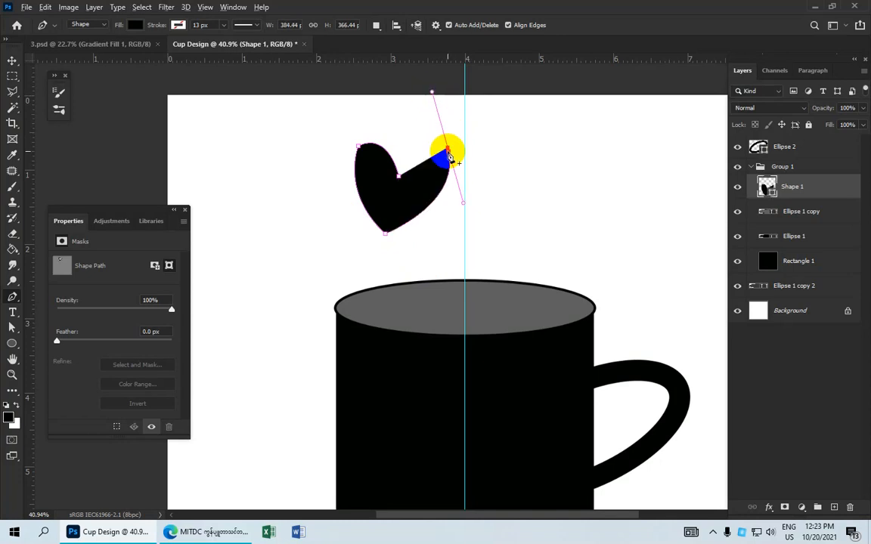
alt+click(447, 149)
drag(399, 177, 390, 210)
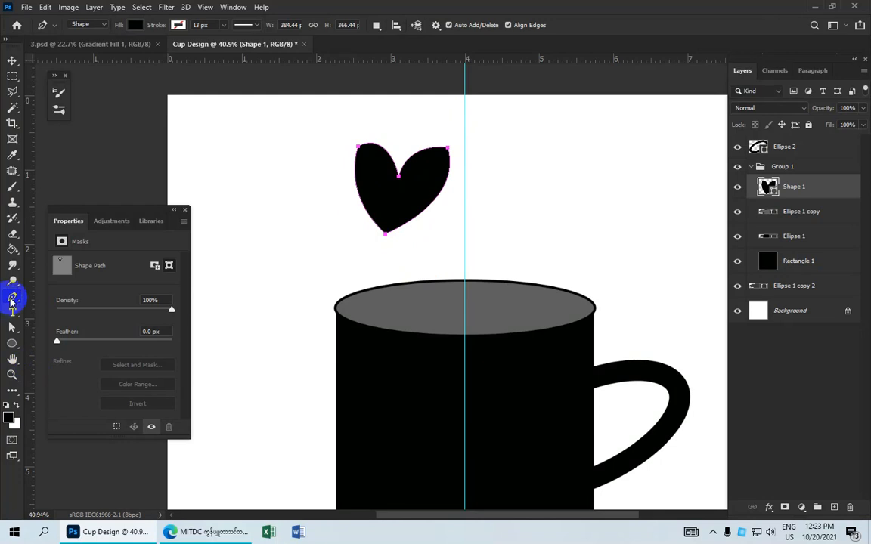
Even out the heart's lobes, notch and lower tip with the Curvature Pen tool, bringing it to about 334 x 392 px
drag(11, 300, 64, 324)
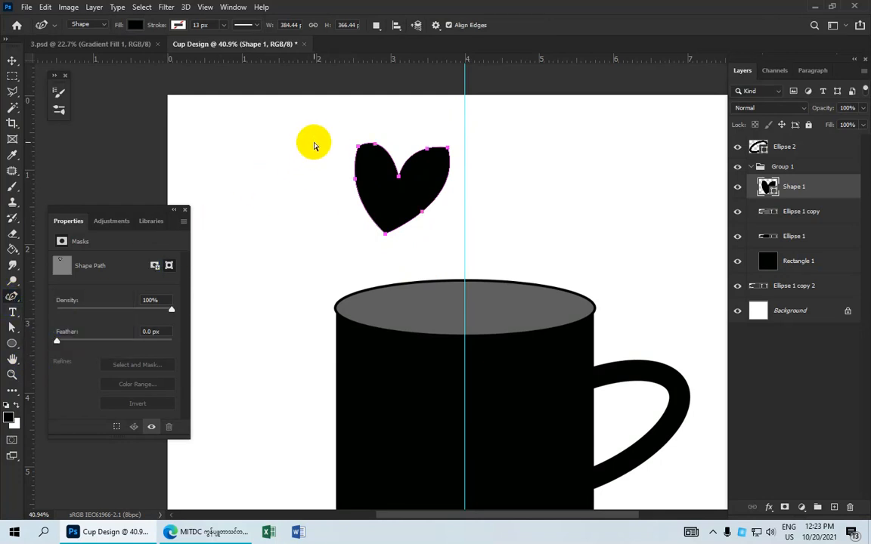
drag(322, 136, 472, 248)
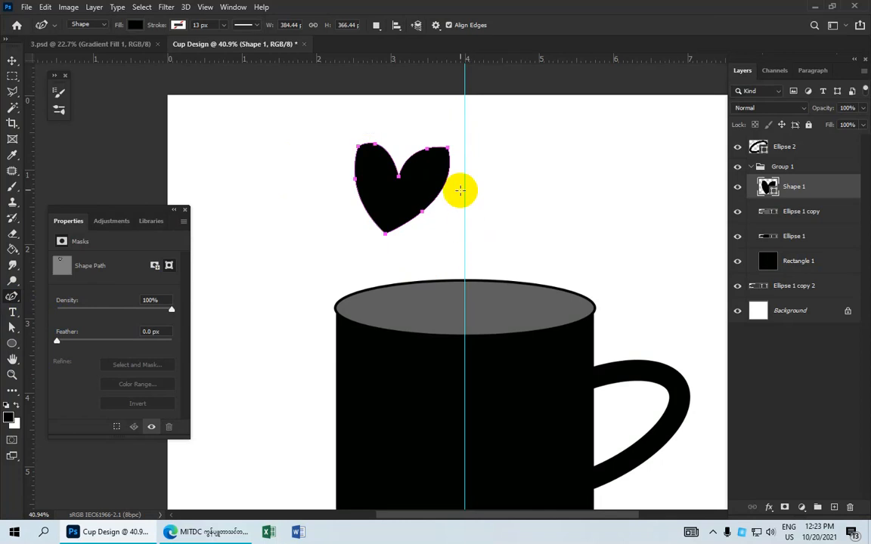
click(447, 151)
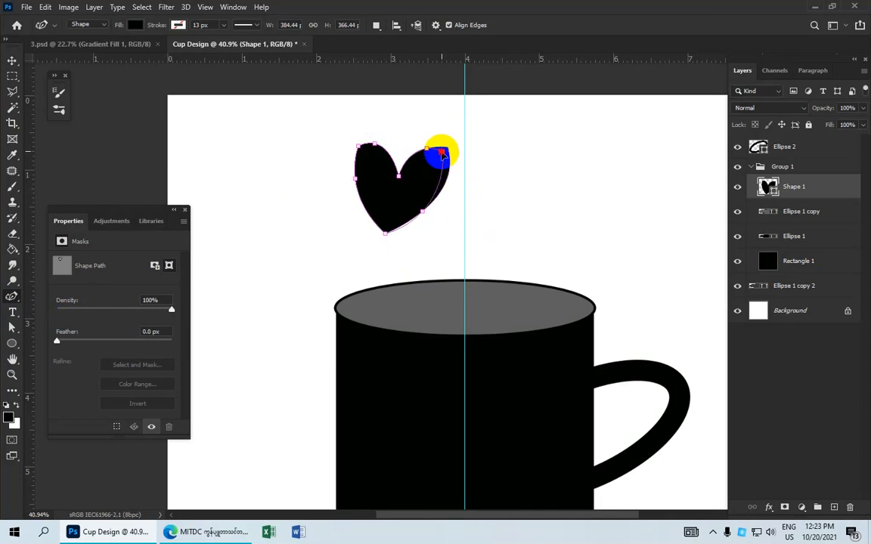
drag(439, 157, 383, 234)
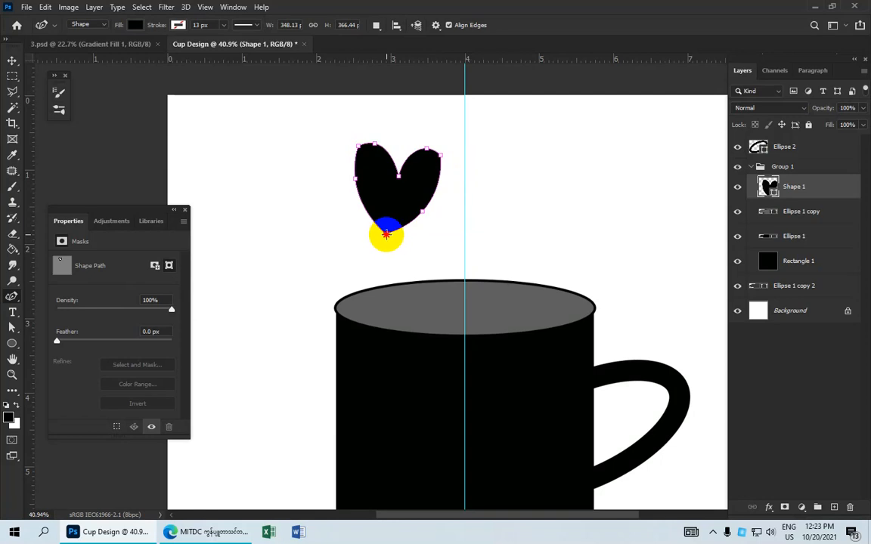
drag(396, 238, 357, 146)
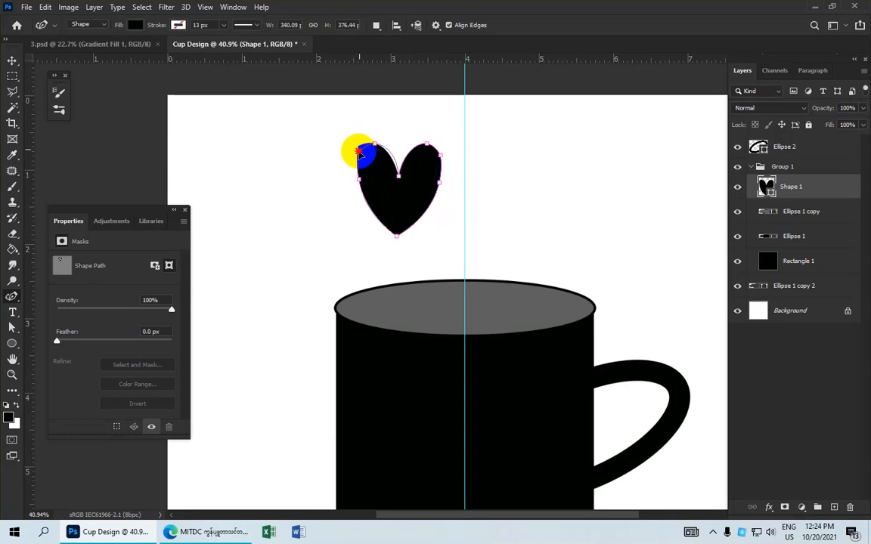
drag(357, 155, 399, 178)
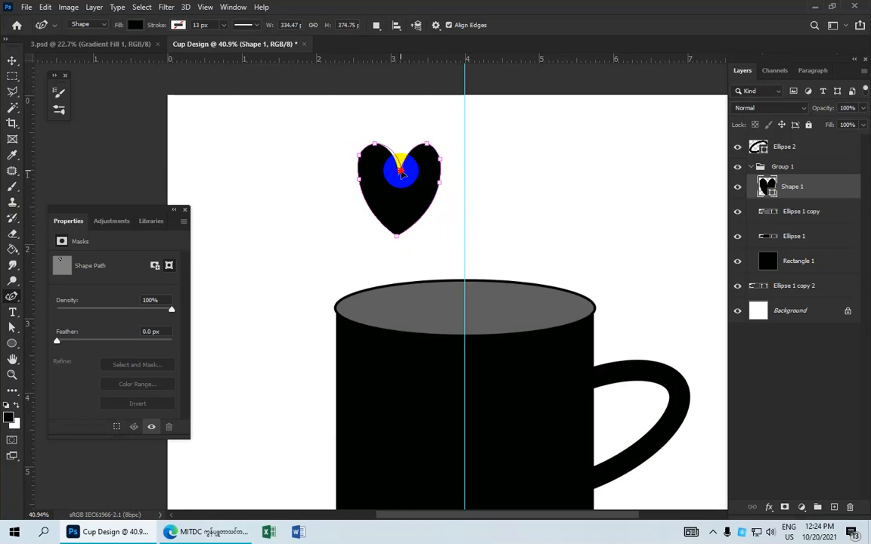
drag(401, 172, 399, 243)
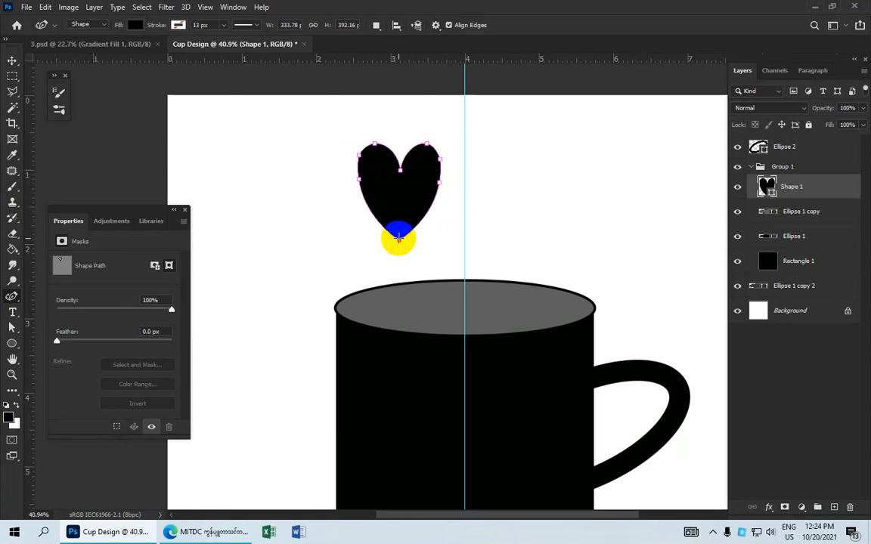
Widen both sides of the heart and lower its tip, reshaping it to about 357 x 404 px
scroll(399, 239, down, 3)
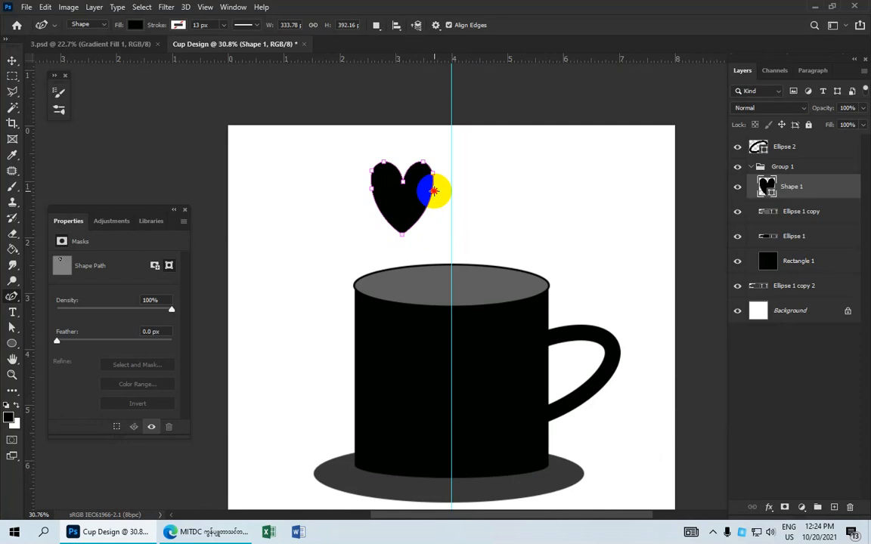
drag(436, 192, 435, 192)
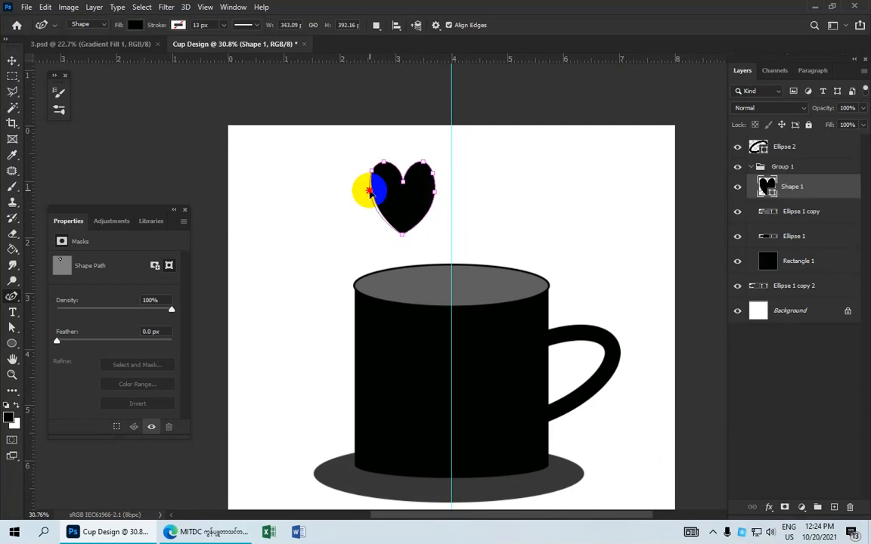
scroll(372, 194, down, 2)
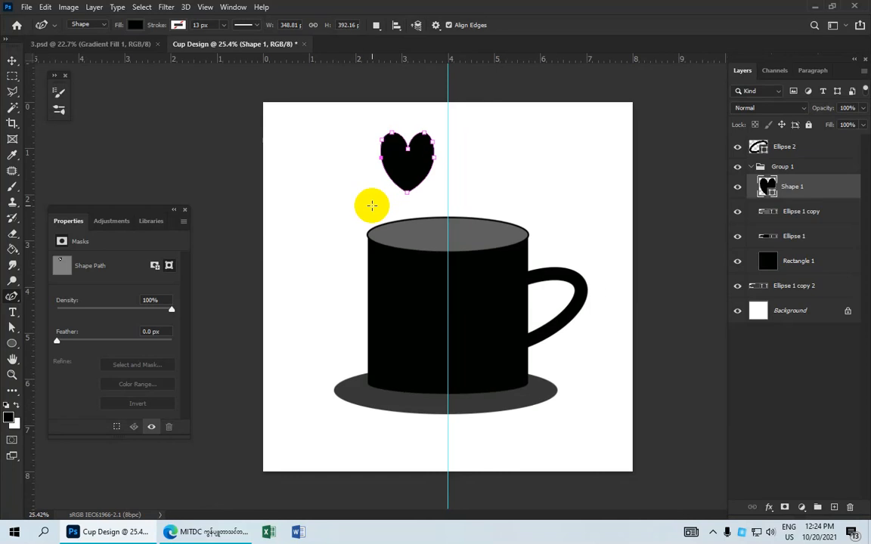
scroll(385, 160, up, 2)
scroll(385, 160, up, 1)
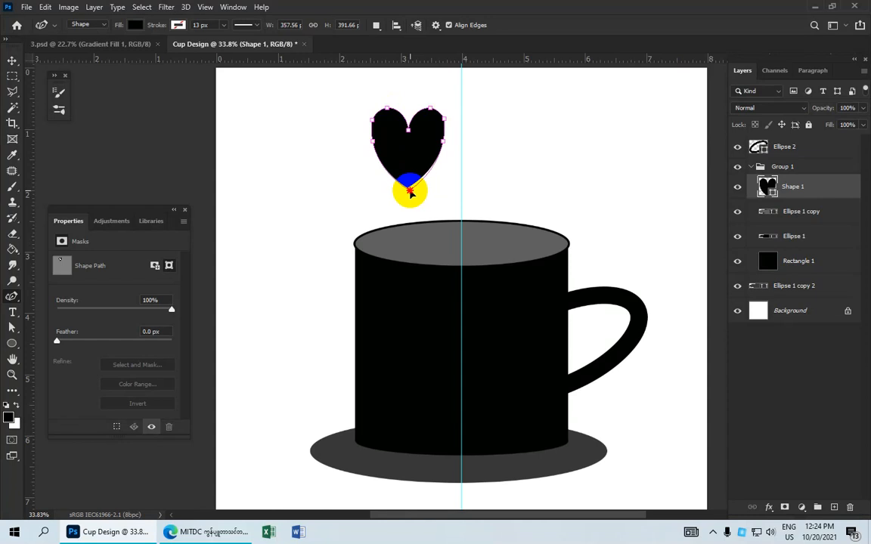
drag(409, 190, 409, 190)
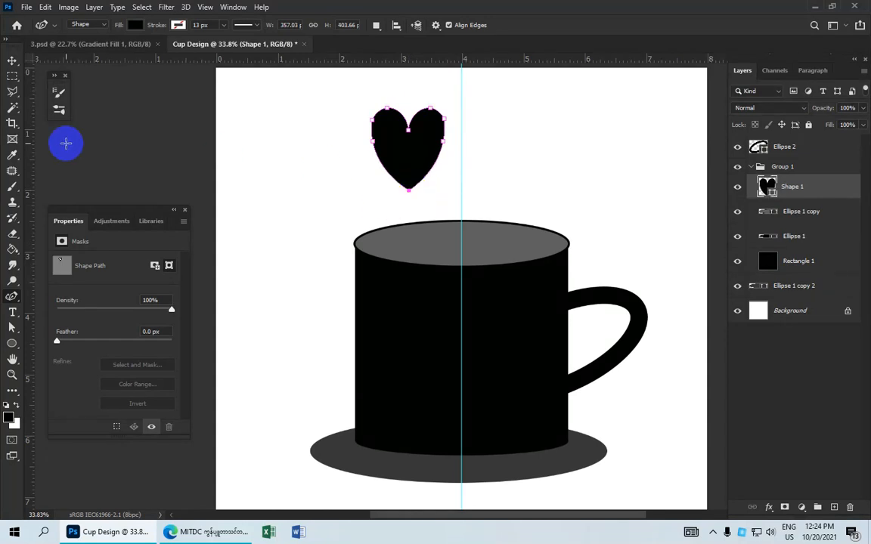
Set the heart's fill to dark red #ab0000
click(136, 25)
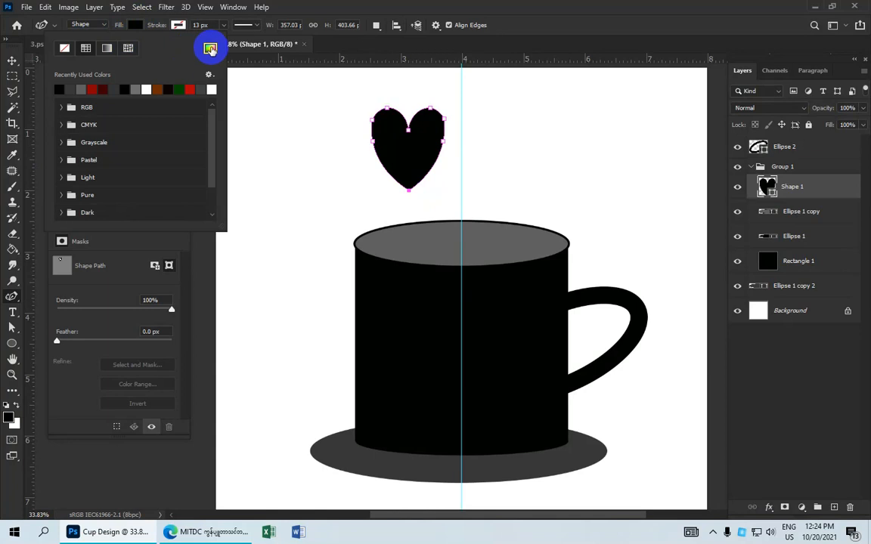
click(210, 48)
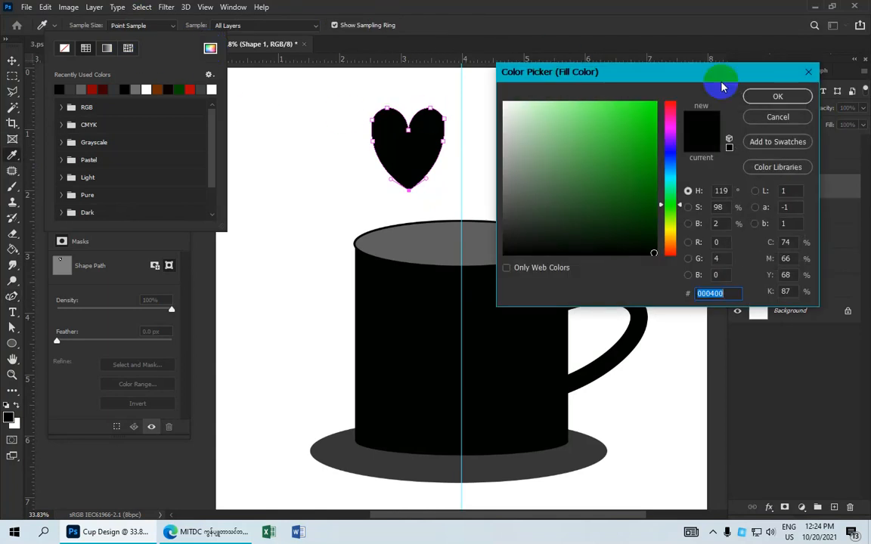
drag(677, 112, 675, 99)
click(657, 126)
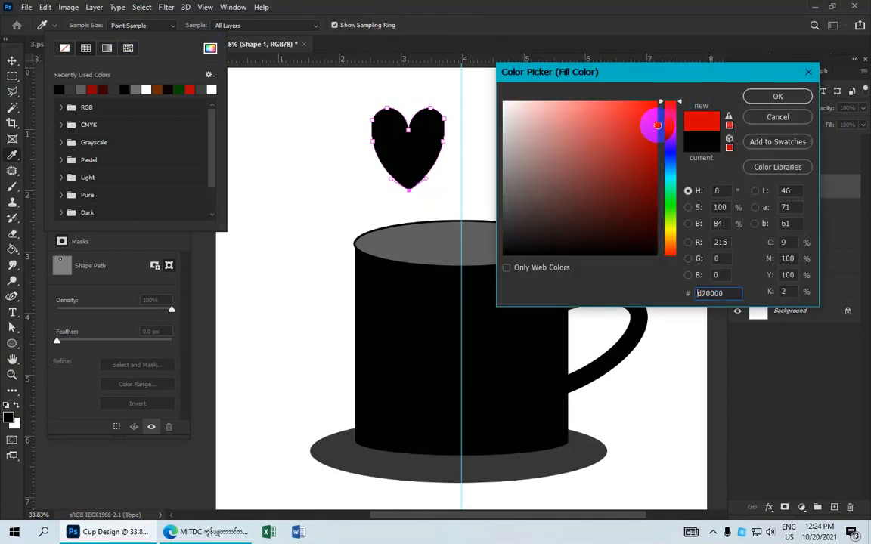
drag(657, 134, 657, 151)
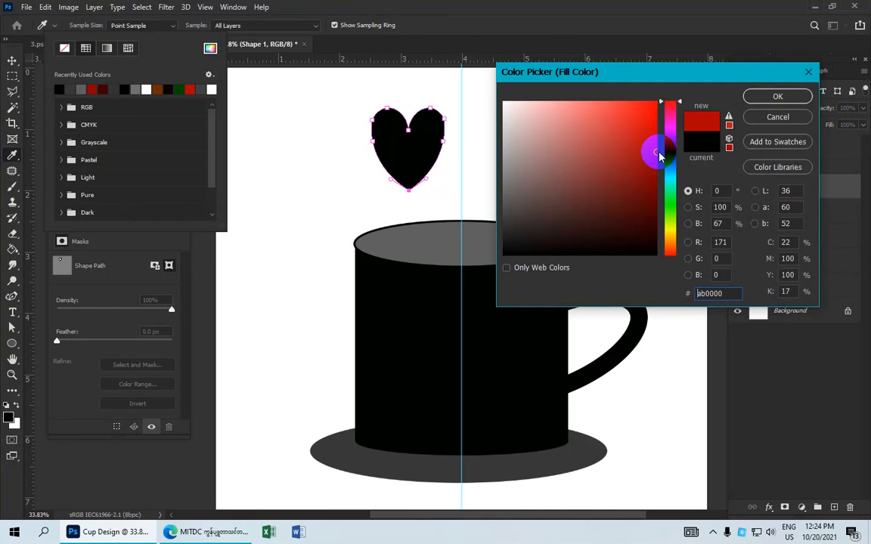
click(754, 98)
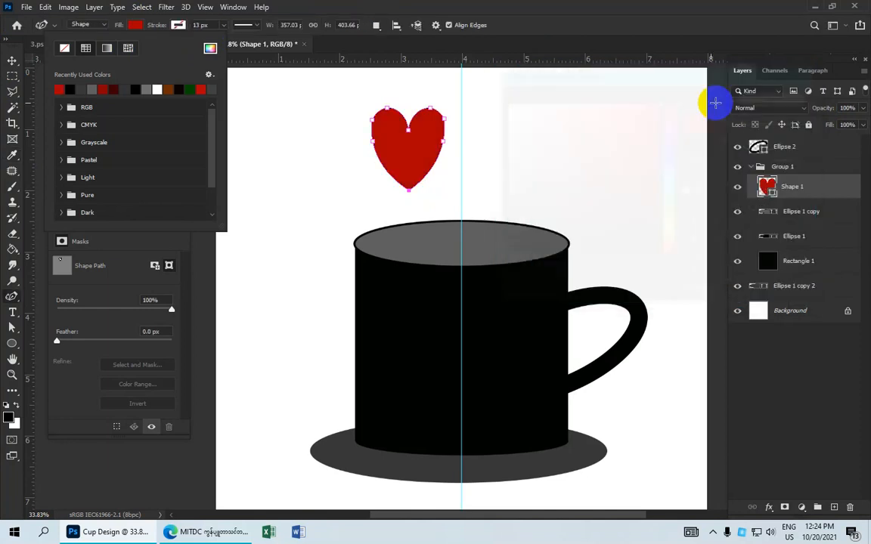
With the Move tool, shift Group 1, holding the cup body and heart, slightly down onto the saucer and deselect it
click(12, 60)
click(412, 149)
drag(414, 151, 415, 170)
click(679, 176)
Move the heart layer out of Group 1 to just above it, and place the heart on the cup body left of the centre guide
click(795, 189)
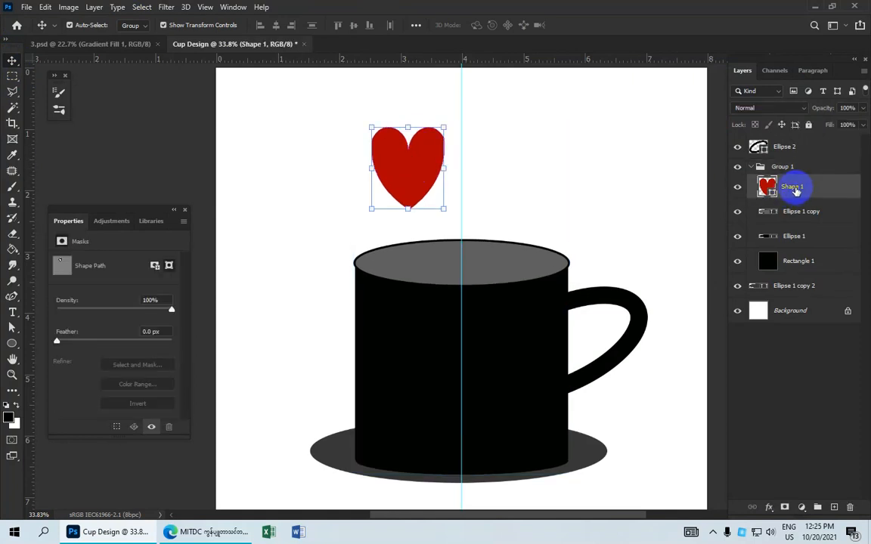
drag(797, 191, 769, 163)
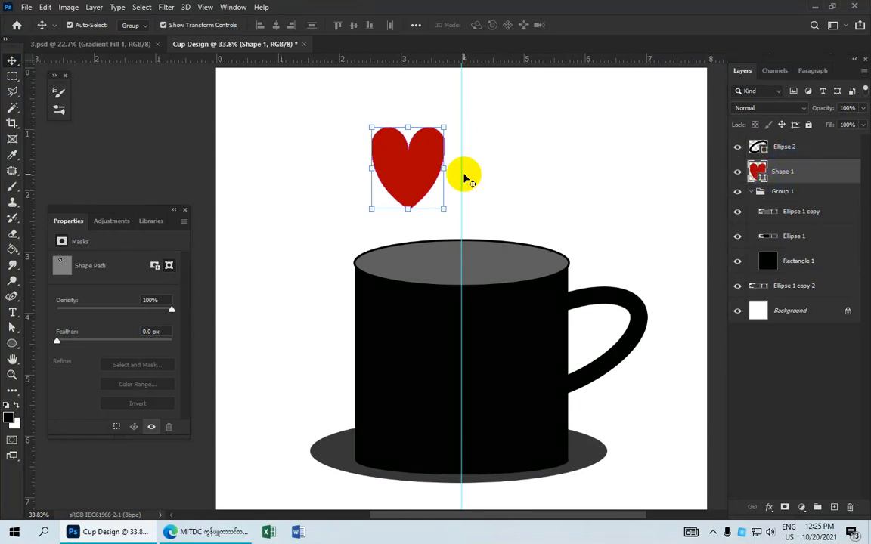
drag(394, 163, 505, 266)
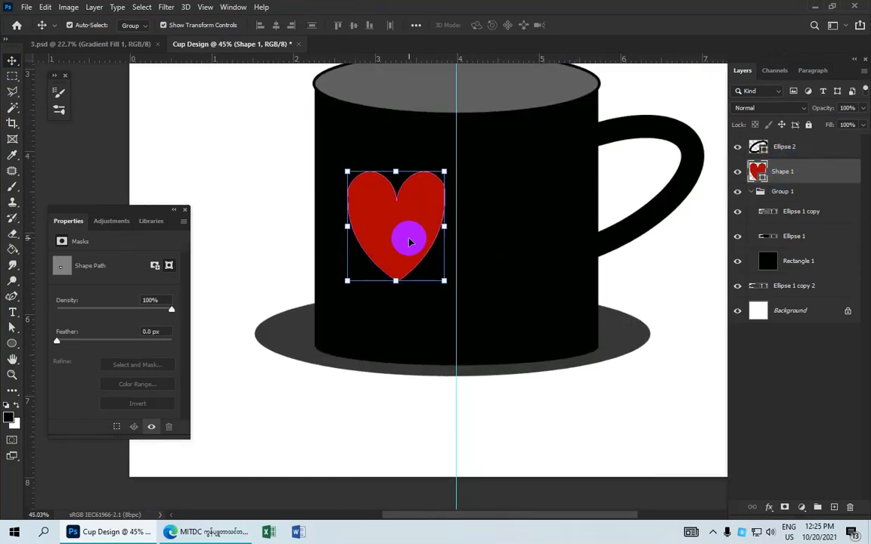
drag(408, 241, 412, 251)
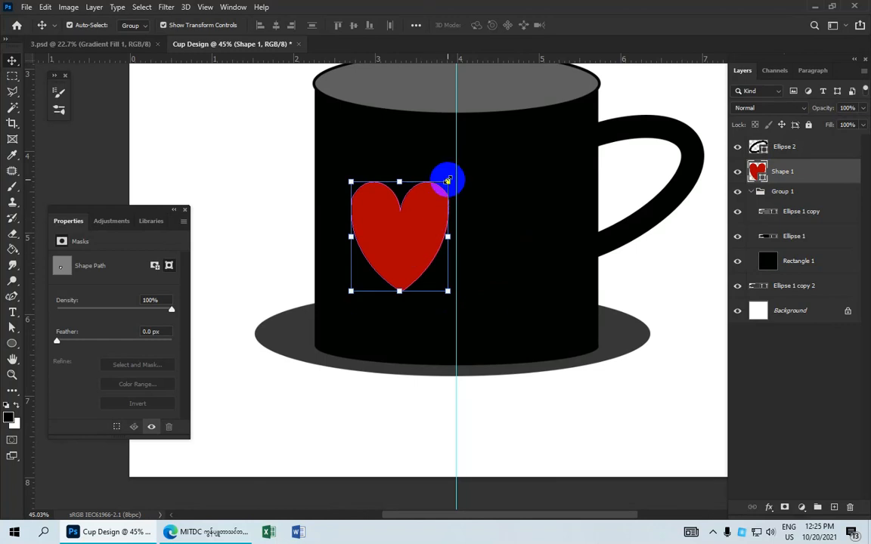
Scale the heart to 92.40% and rotate it to about -12.14° on the cup
drag(448, 181, 427, 216)
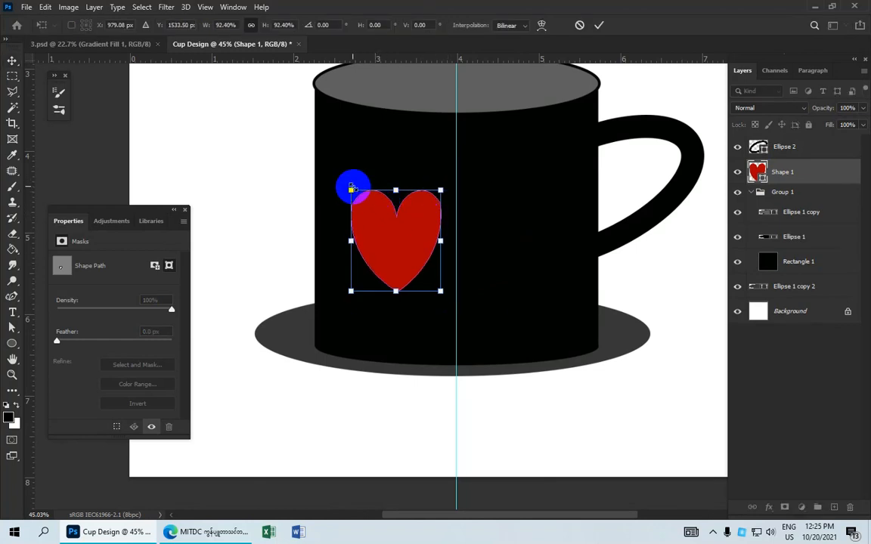
drag(346, 179, 337, 188)
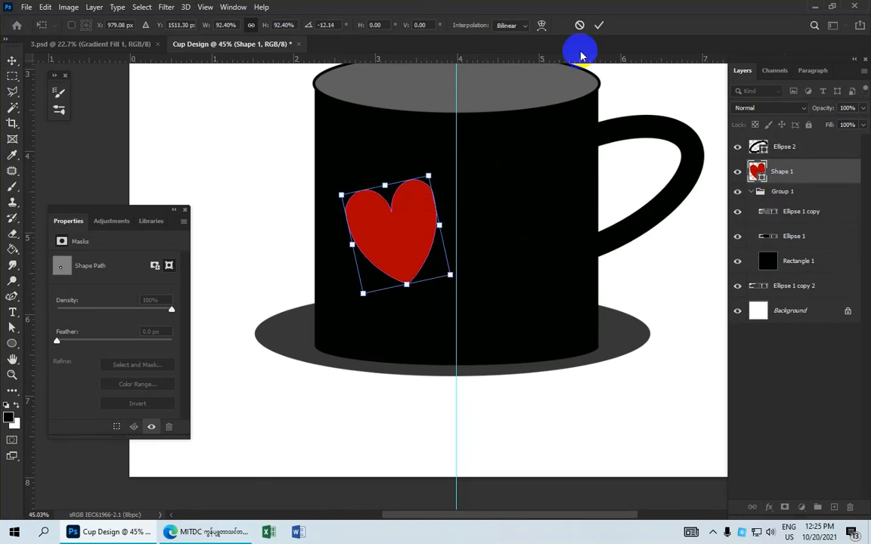
click(599, 27)
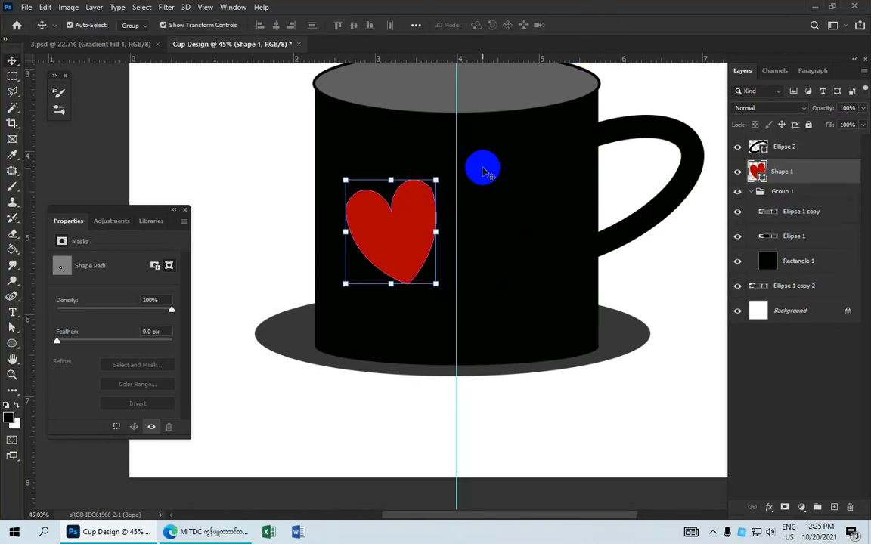
Duplicate the heart layer and place the copy beside the original, across the centre guide on the cup body
key(ctrl)
key(ctrl+j)
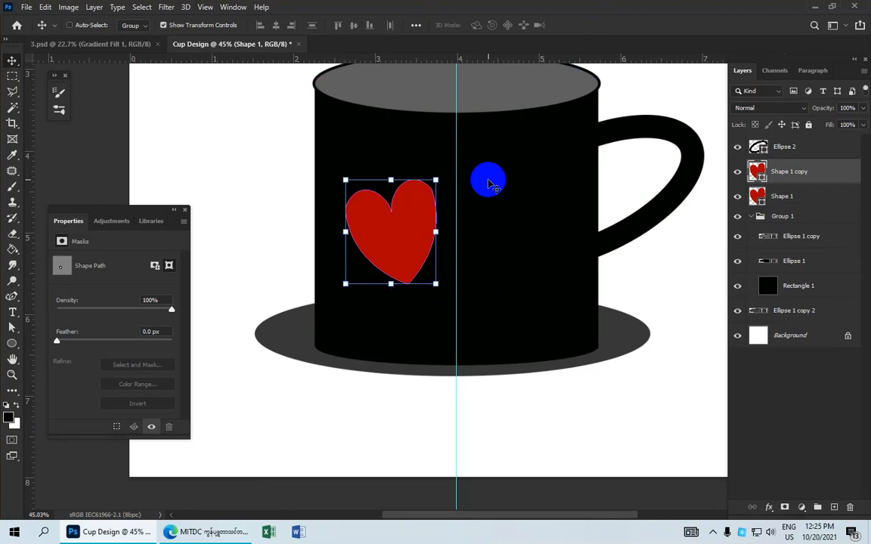
drag(415, 221, 494, 204)
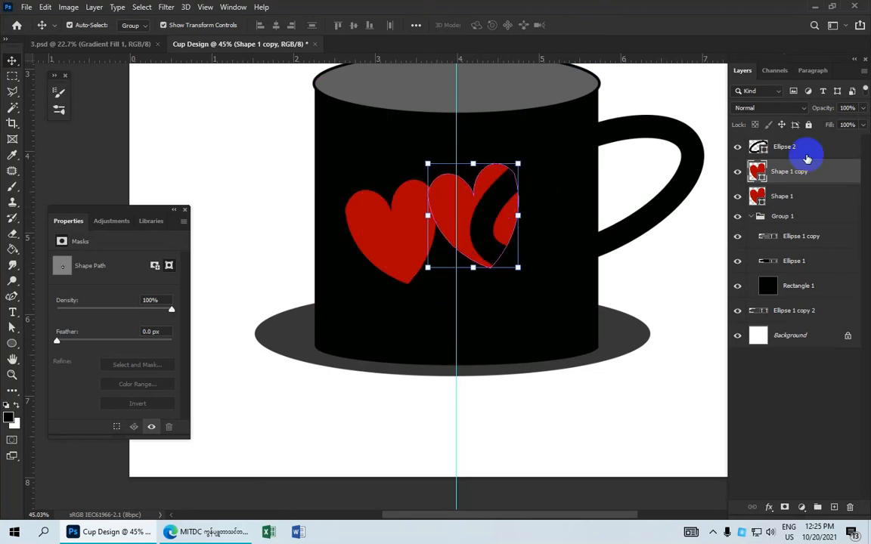
Reorder the layers so both hearts are topmost and the handle Ellipse 2 sits just above the Background, then collapse Group 1
drag(787, 171, 807, 146)
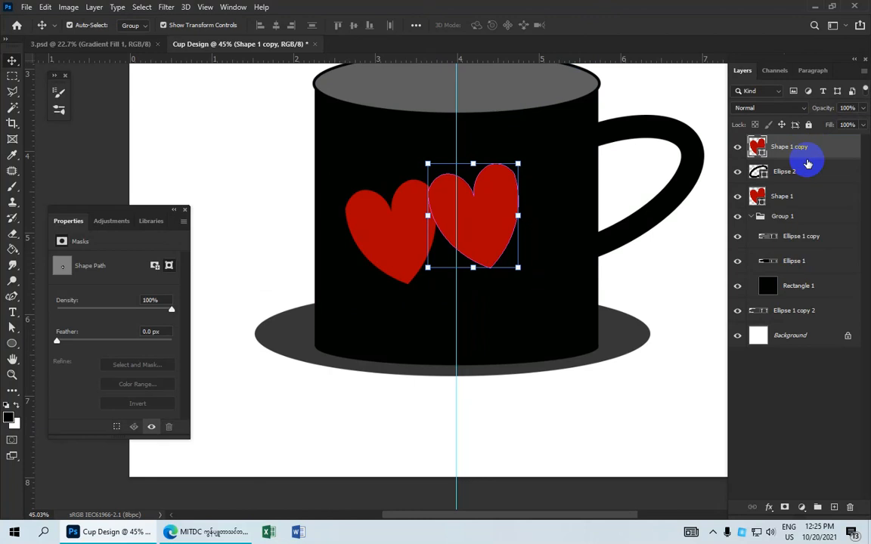
drag(799, 190, 781, 145)
click(779, 196)
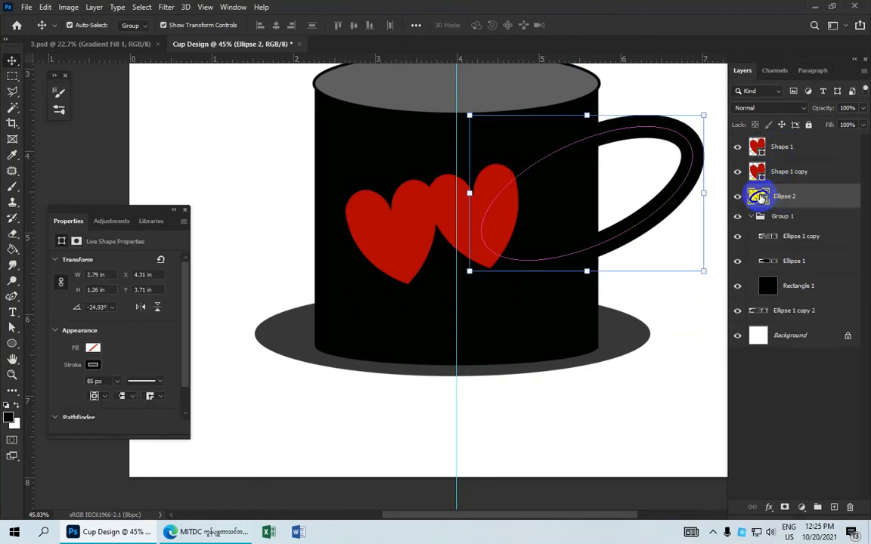
drag(793, 199, 797, 331)
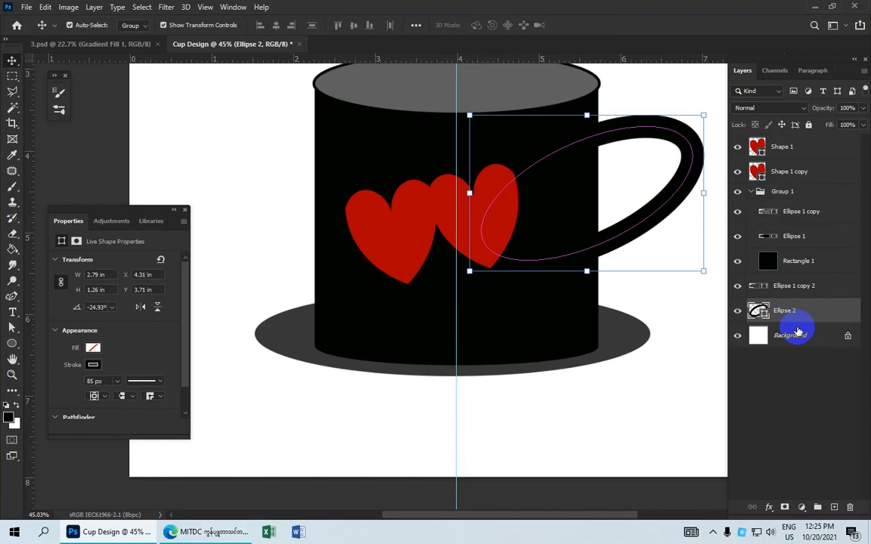
click(752, 192)
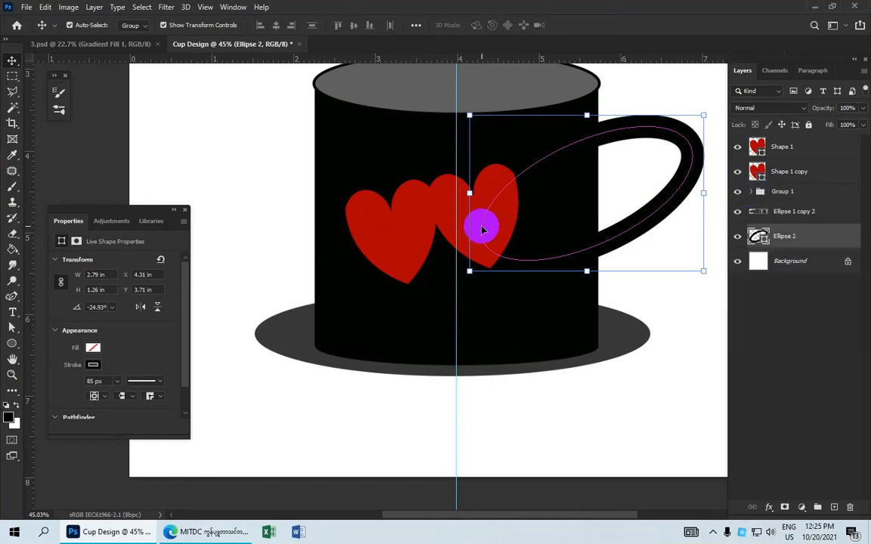
Rotate the copied heart 28°, scale it to 116.40%, and place it just beside the first heart
click(641, 296)
click(508, 257)
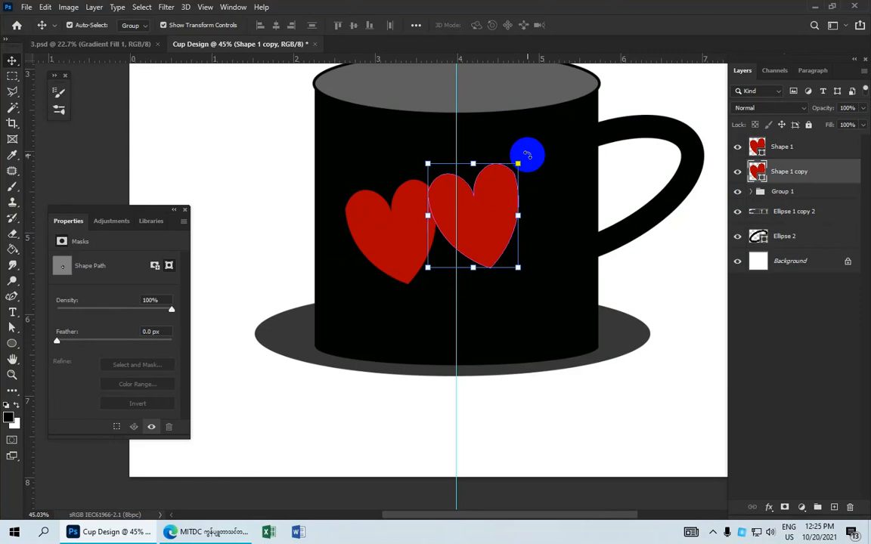
drag(527, 155, 544, 185)
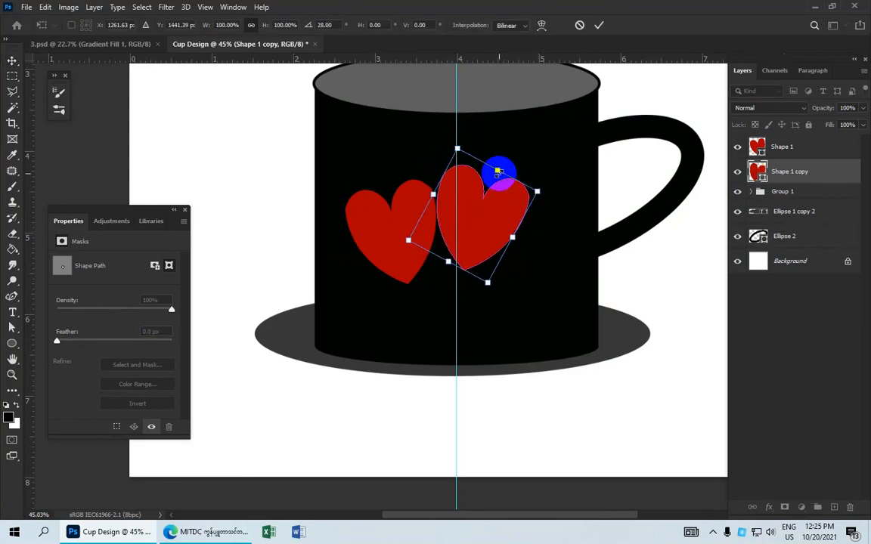
drag(499, 171, 507, 155)
drag(519, 205, 523, 213)
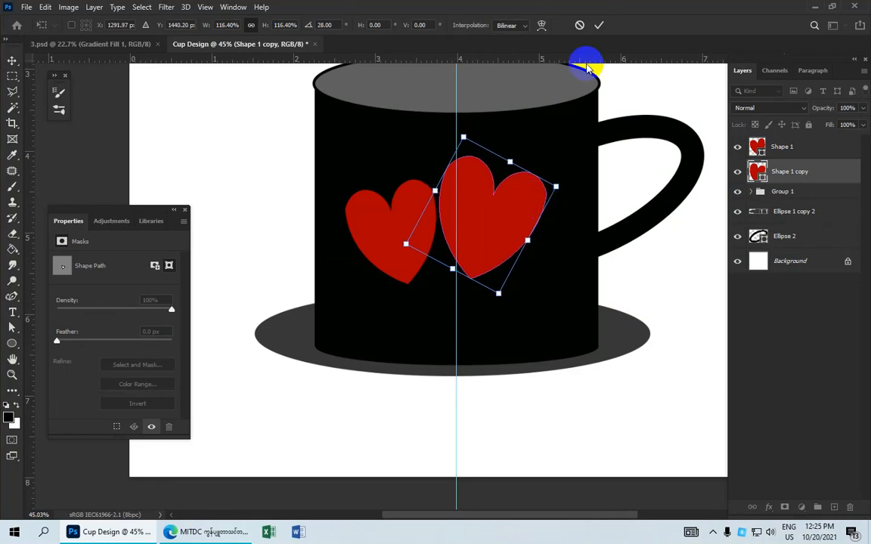
click(598, 28)
click(566, 161)
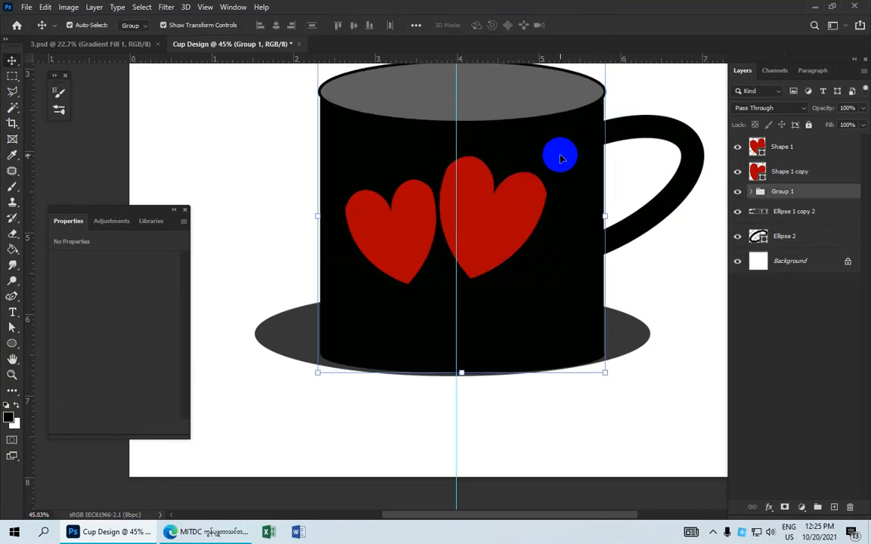
click(681, 97)
Rotate the larger copied heart a further 5.77° and shift it slightly away from the smaller heart
click(515, 198)
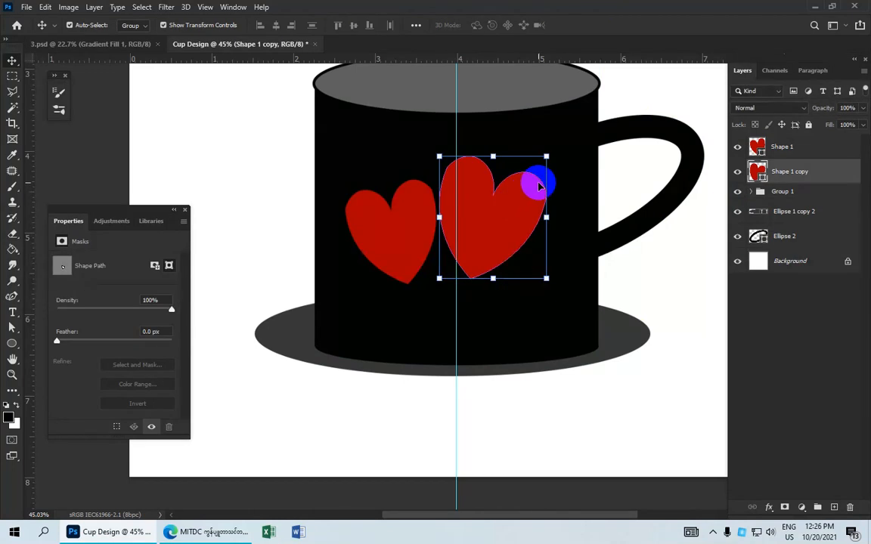
drag(560, 147, 557, 151)
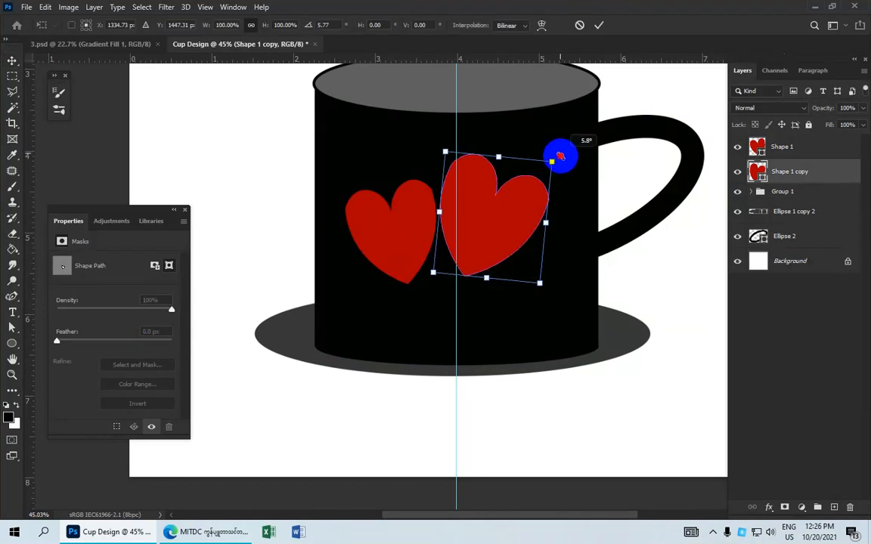
drag(528, 204, 533, 214)
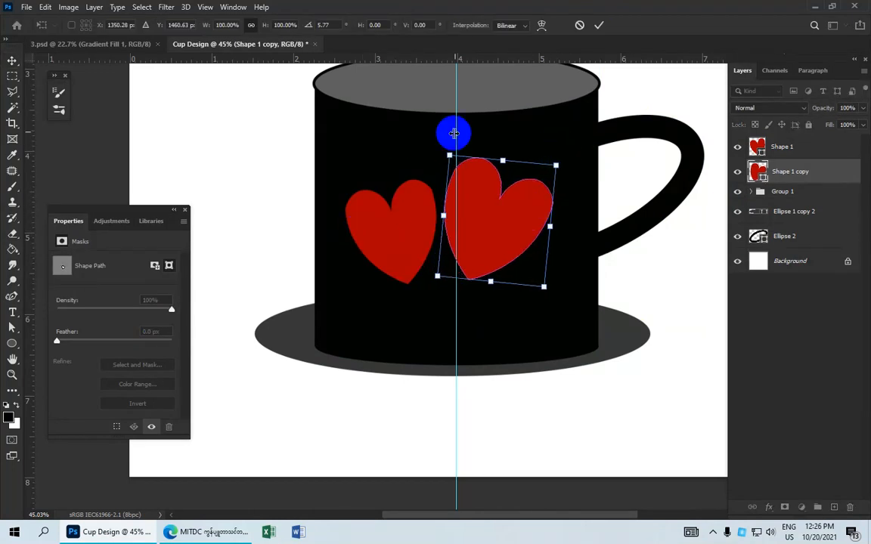
click(599, 25)
Tilt the smaller heart further counter-clockwise, move it to overlap the larger heart's edge at the centre guide, and deselect it
drag(383, 240, 404, 238)
drag(344, 176, 338, 199)
mouse_move(378, 229)
mouse_down()
mouse_move(394, 230)
mouse_move(386, 240)
mouse_up()
click(599, 26)
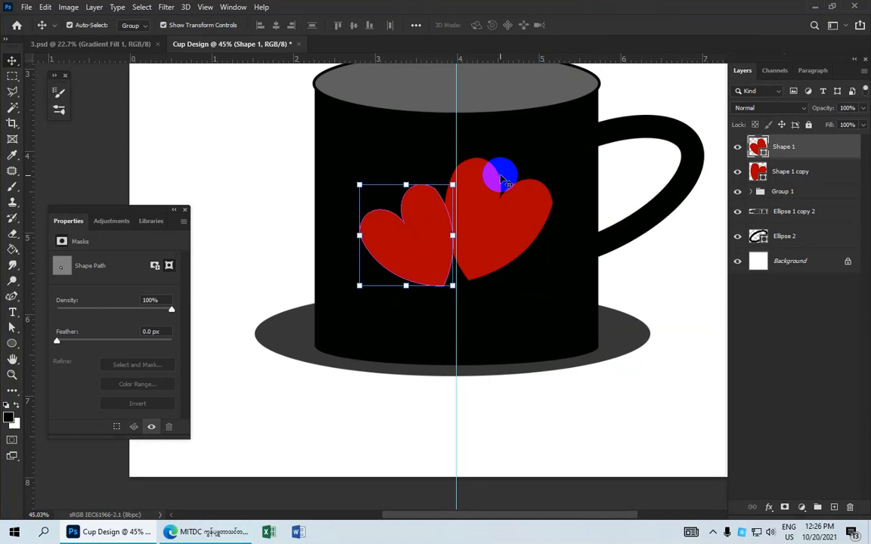
scroll(302, 234, down, 3)
click(267, 202)
Nudge the saucer ellipse down below the cup to about X 1.55 in, Y 5.83 in, and deselect it
scroll(250, 192, down, 1)
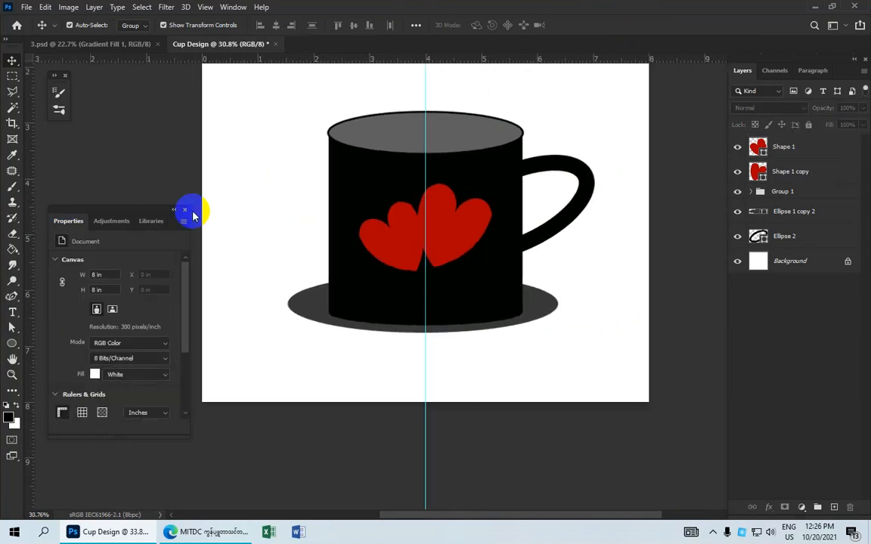
click(535, 306)
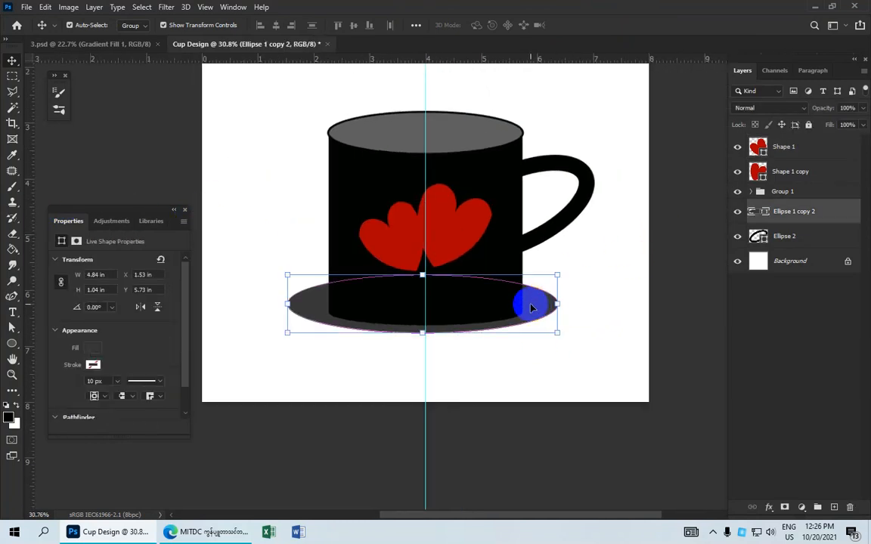
key(Down)
key(Down)
key(Down)
key(Down)
key(Down)
key(Down)
key(Down)
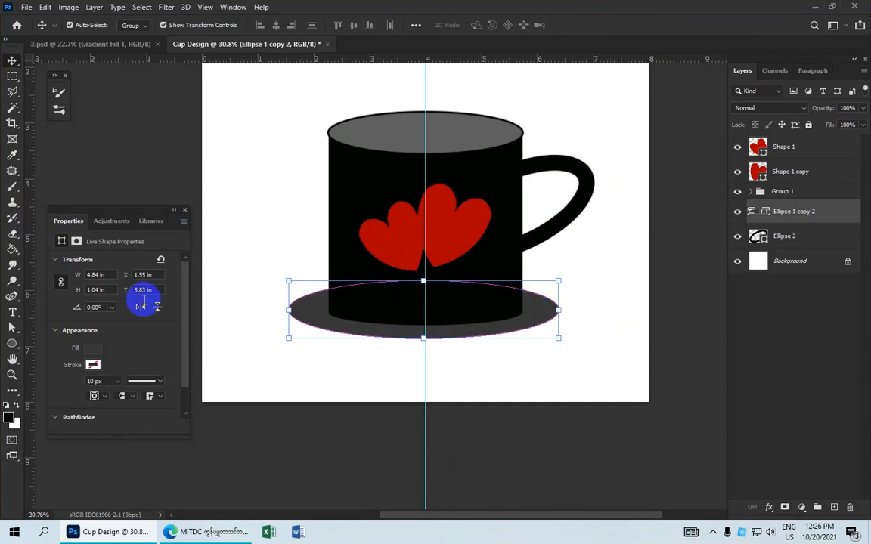
click(252, 210)
Add a Stroke layer style to the smaller heart, Shape 1, with the stroke colour white #ffffff
scroll(487, 242, down, 1)
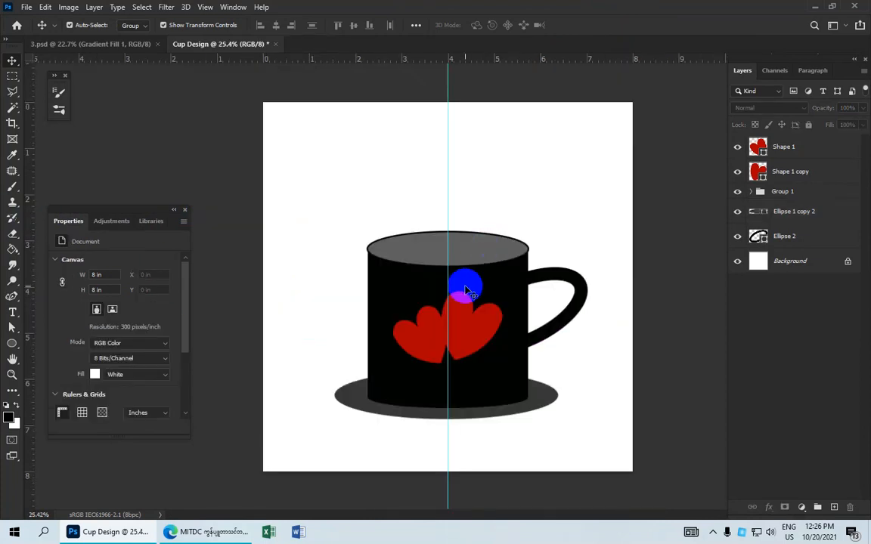
scroll(472, 294, up, 3)
scroll(507, 303, down, 3)
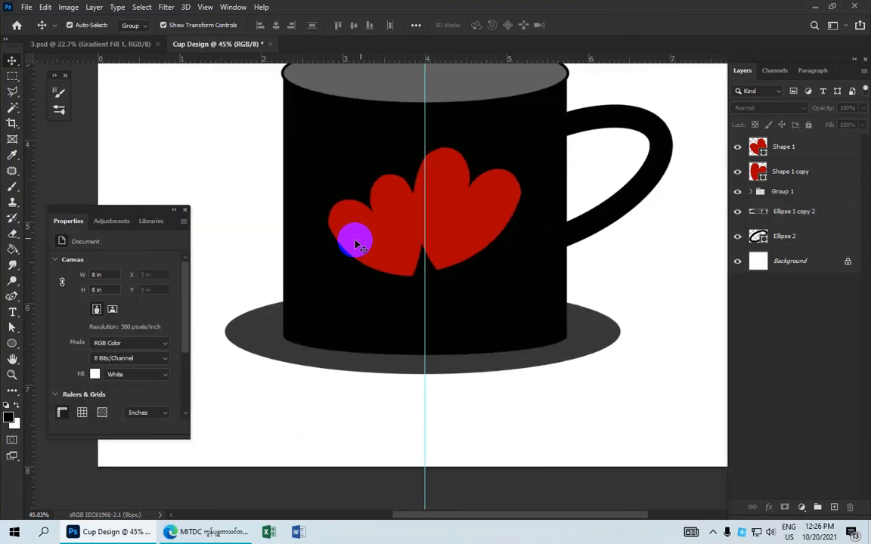
click(380, 237)
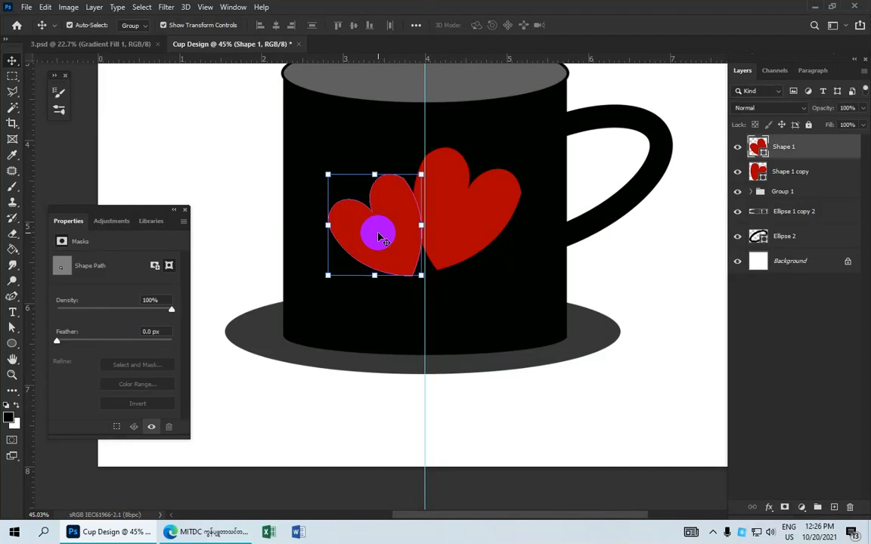
right_click(779, 145)
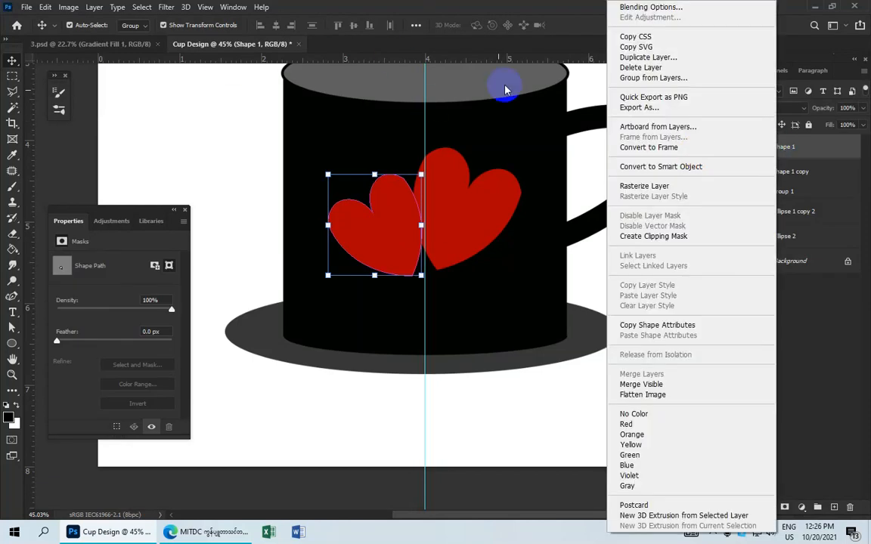
click(641, 10)
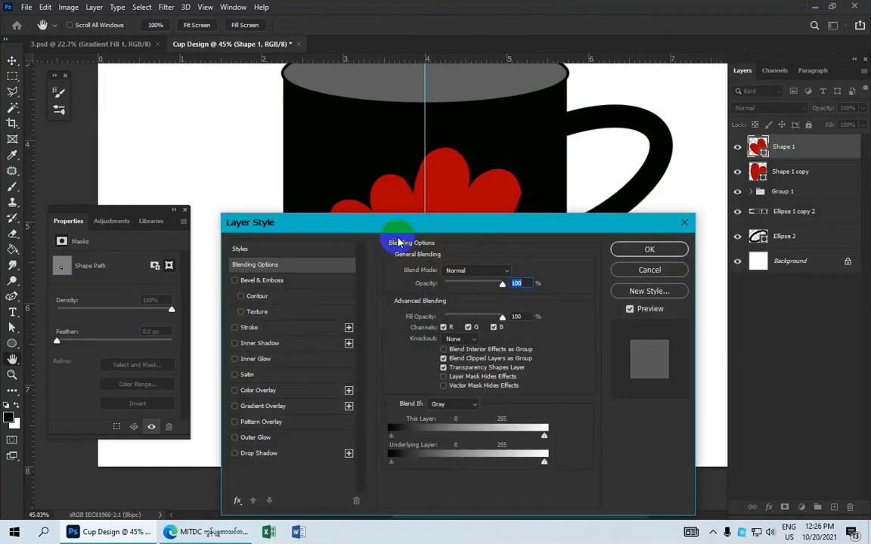
click(266, 330)
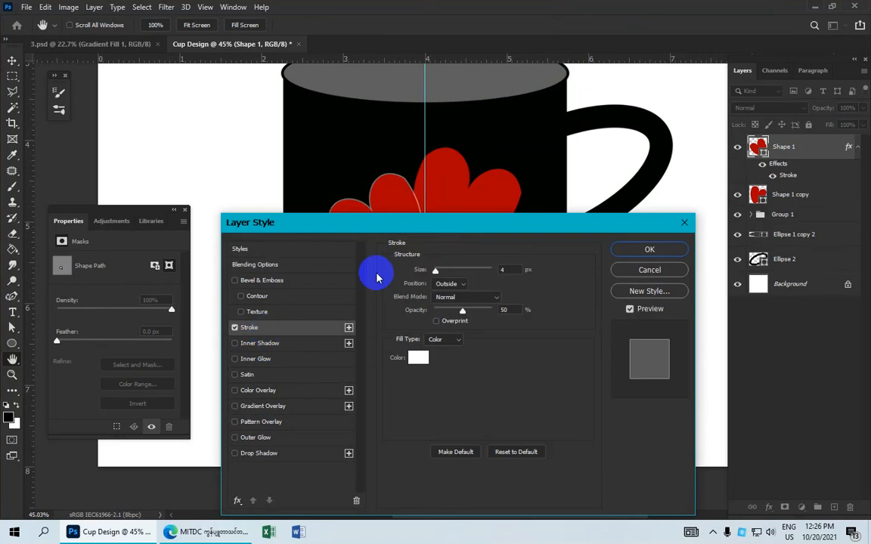
drag(463, 228, 429, 274)
click(383, 407)
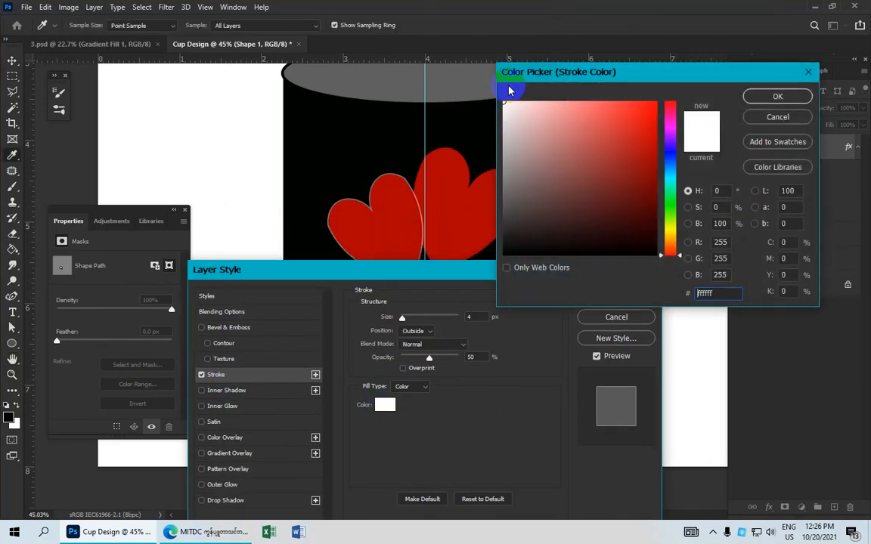
click(752, 96)
Keep the smaller heart's stroke at 4 px, position Outside and blend mode Normal, and apply the layer style
double_click(473, 317)
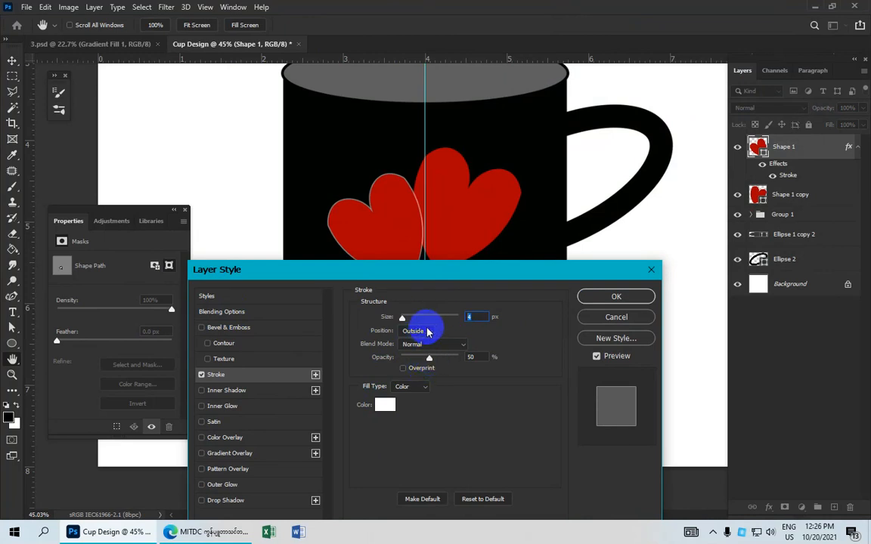
click(422, 331)
click(415, 342)
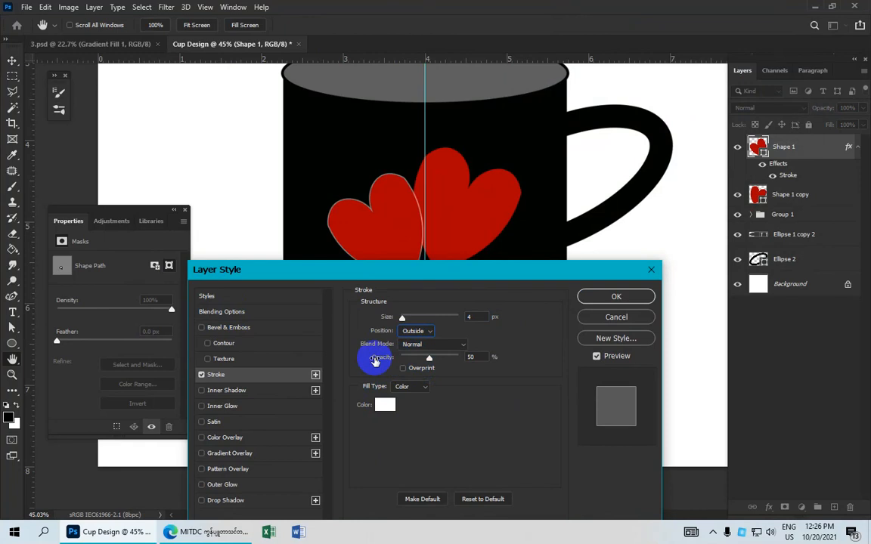
click(435, 345)
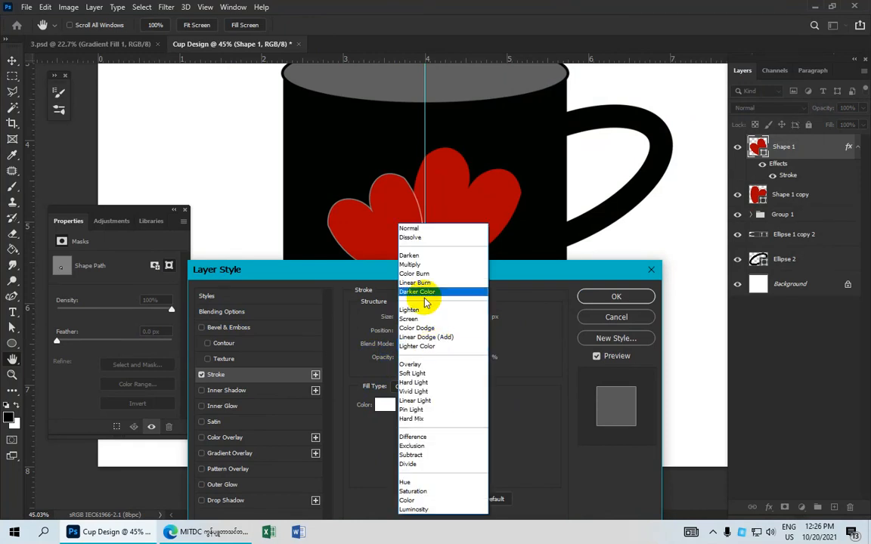
click(433, 230)
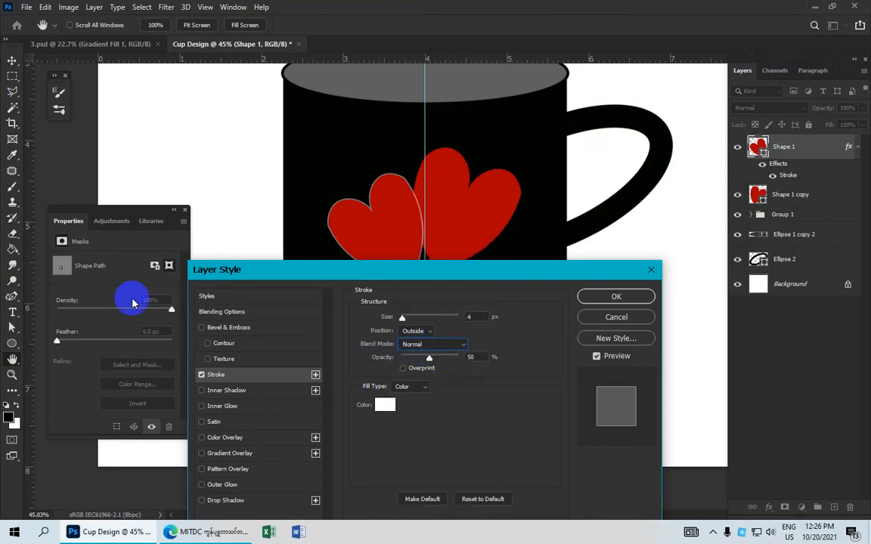
click(582, 300)
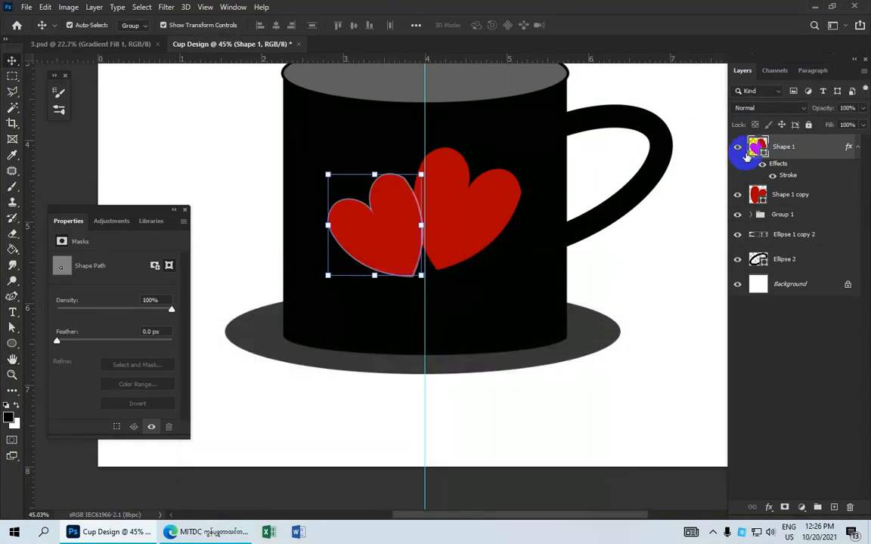
Add a Stroke layer style in white to the larger heart, Shape 1 copy
click(794, 197)
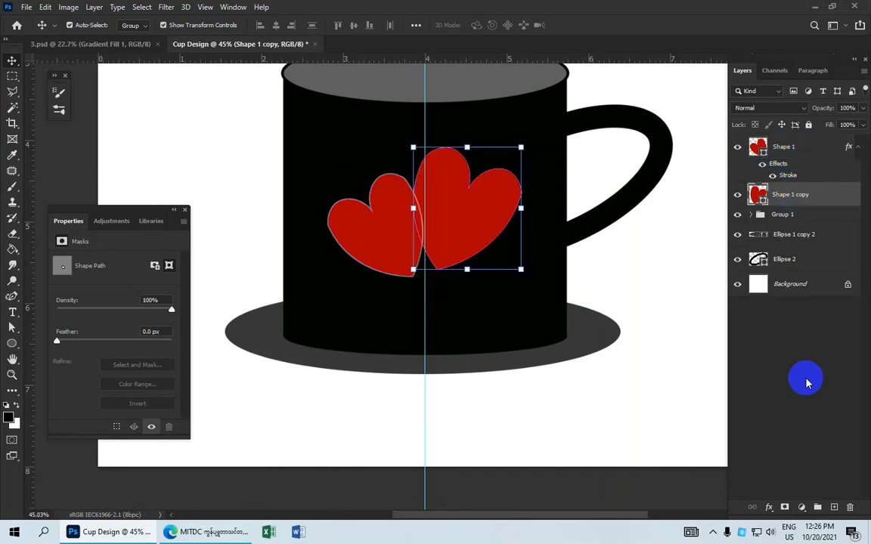
click(771, 508)
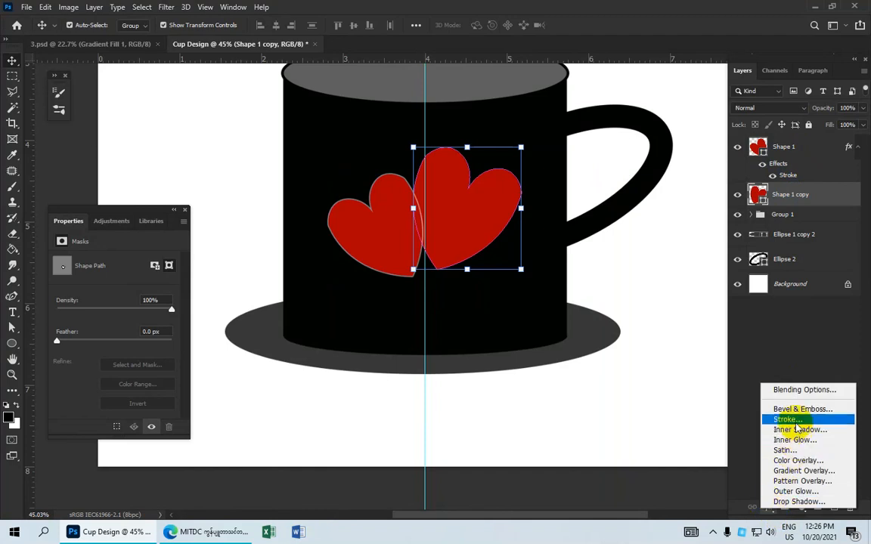
click(782, 371)
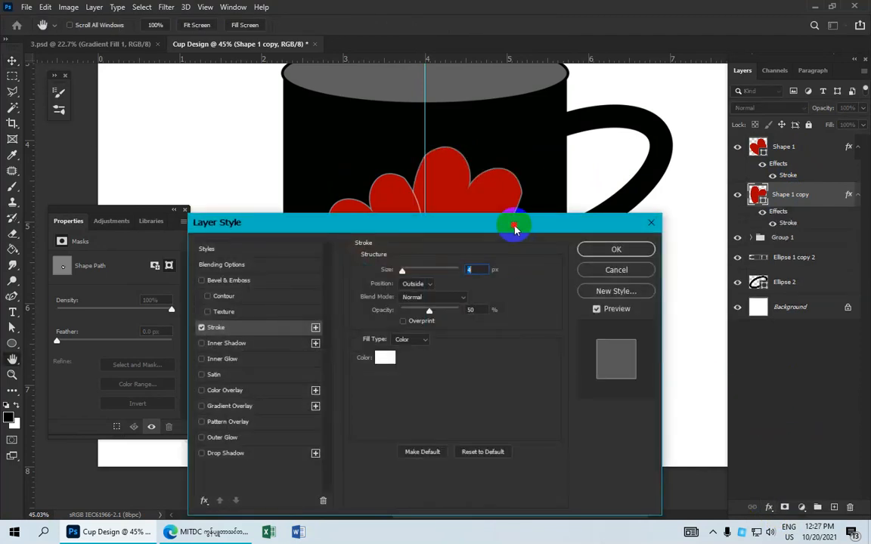
drag(510, 225, 496, 259)
click(370, 392)
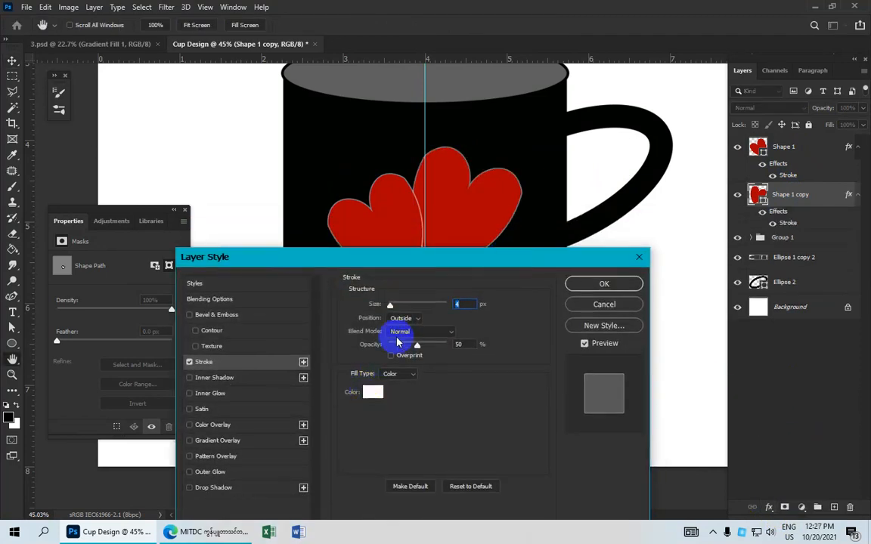
Keep the larger heart's stroke at 4 px, position Outside, blend mode Normal and 50% opacity, and apply the layer style
click(460, 304)
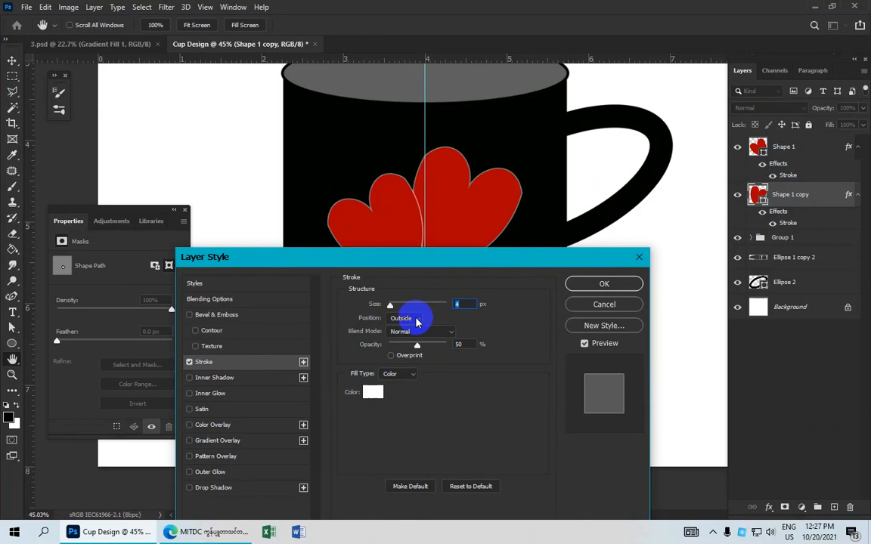
click(417, 322)
click(402, 316)
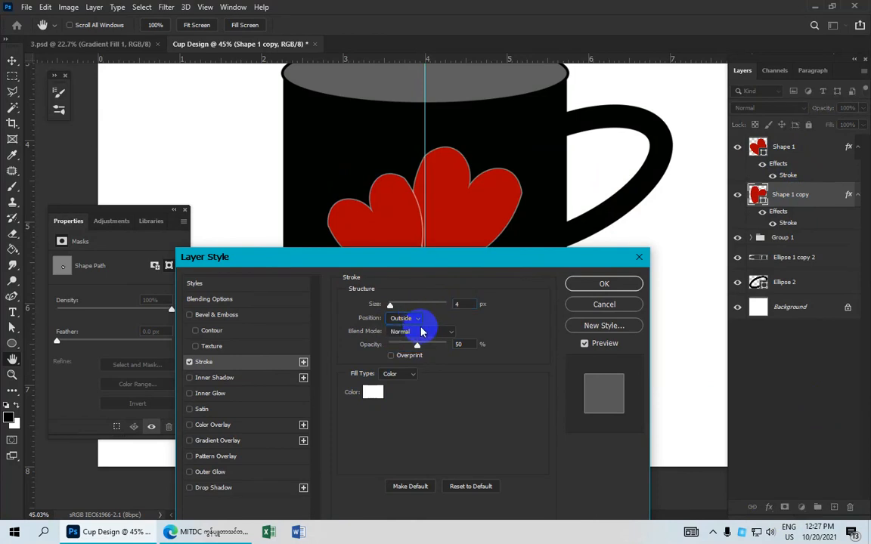
click(418, 347)
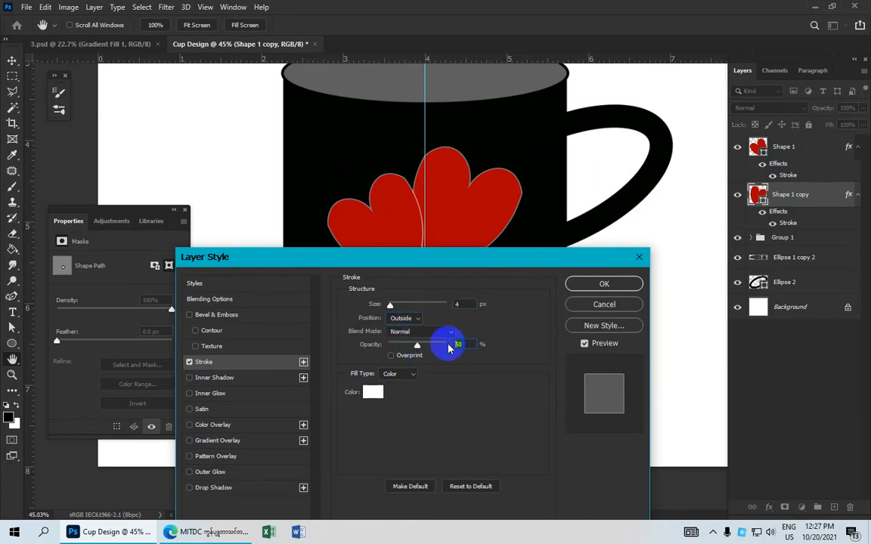
click(437, 333)
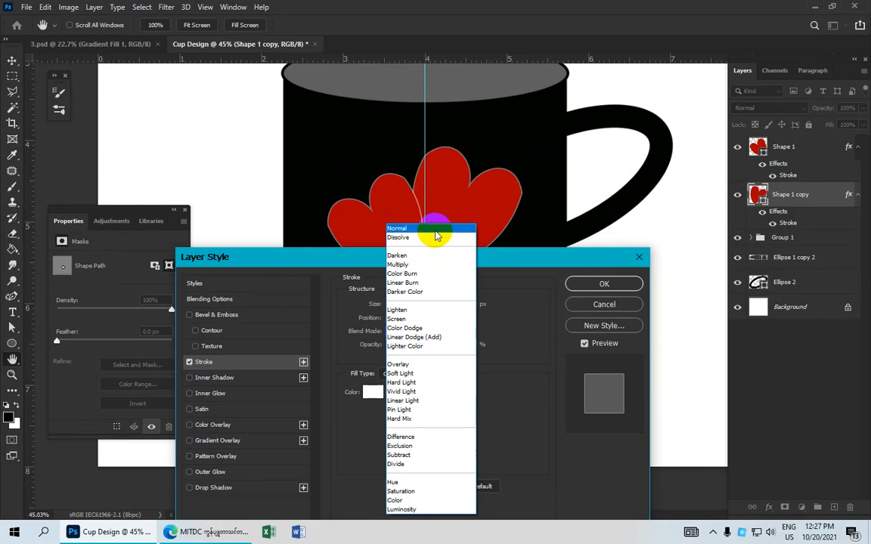
click(436, 230)
click(589, 284)
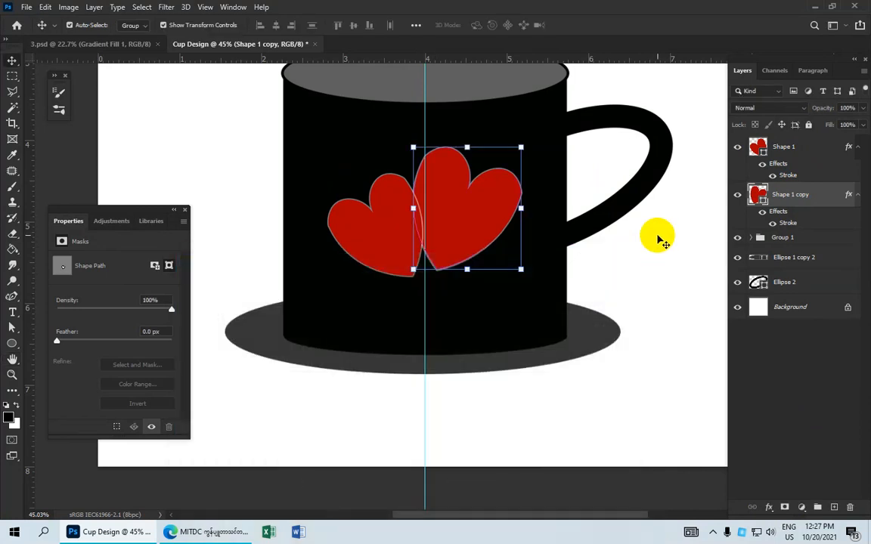
Nudge the cup's handle ellipse slightly down and inward to about X 4.28 in, Y 3.81 in, and deselect it
scroll(574, 296, down, 4)
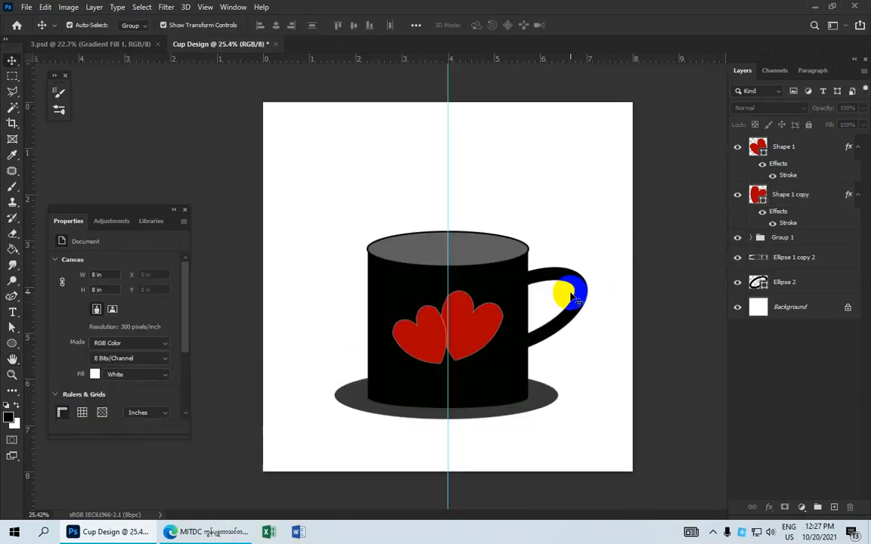
mouse_move(575, 298)
mouse_down()
mouse_move(569, 310)
mouse_move(579, 308)
mouse_up()
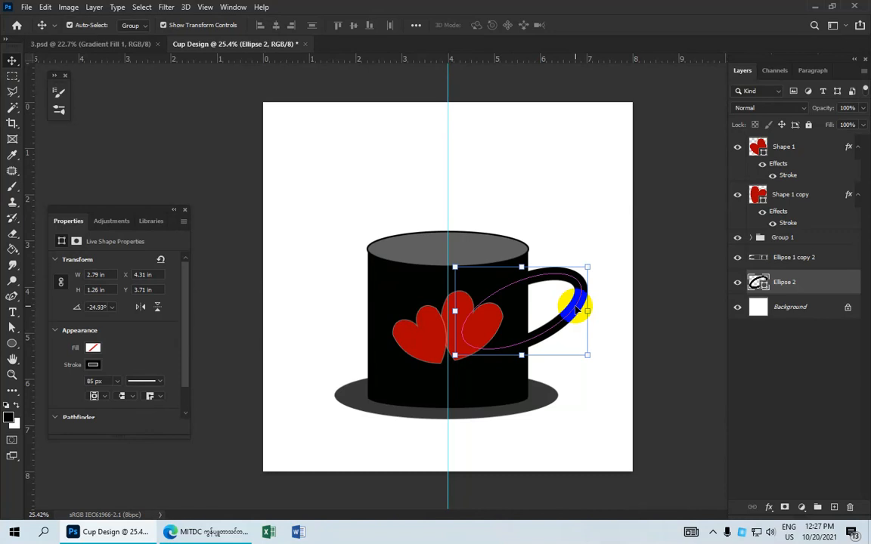
key(shift+Down)
key(shift+Down)
key(shift+Left)
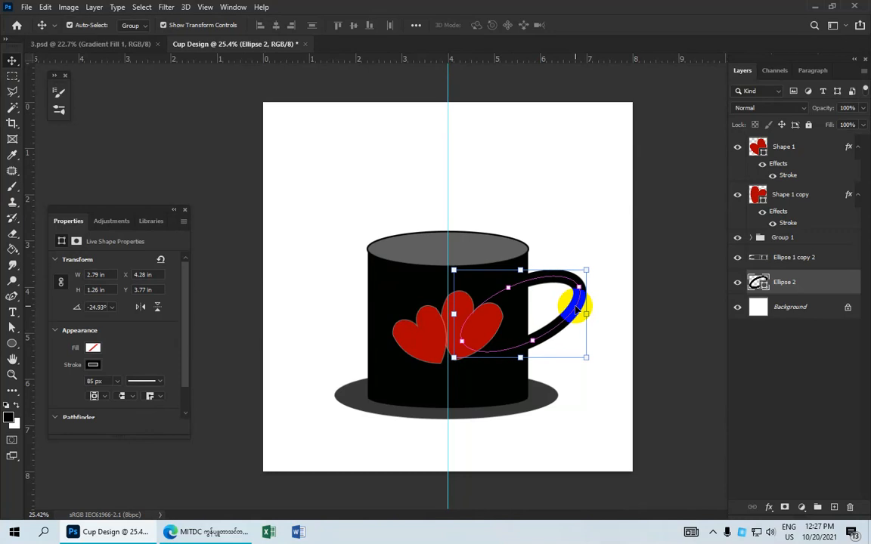
key(shift+Down)
click(566, 244)
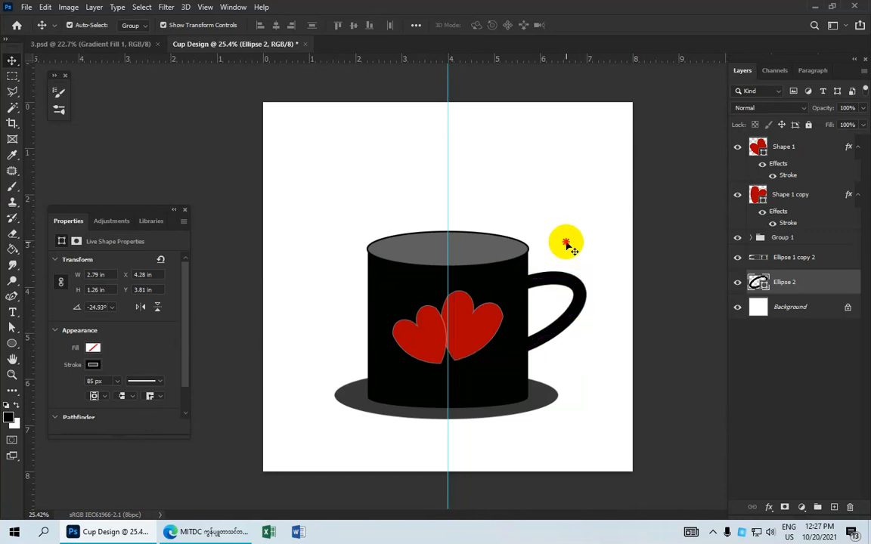
Set up the Horizontal Type tool with the font Embassy BT Regular, size 28 pt and text colour white #ffffff
scroll(566, 244, down, 2)
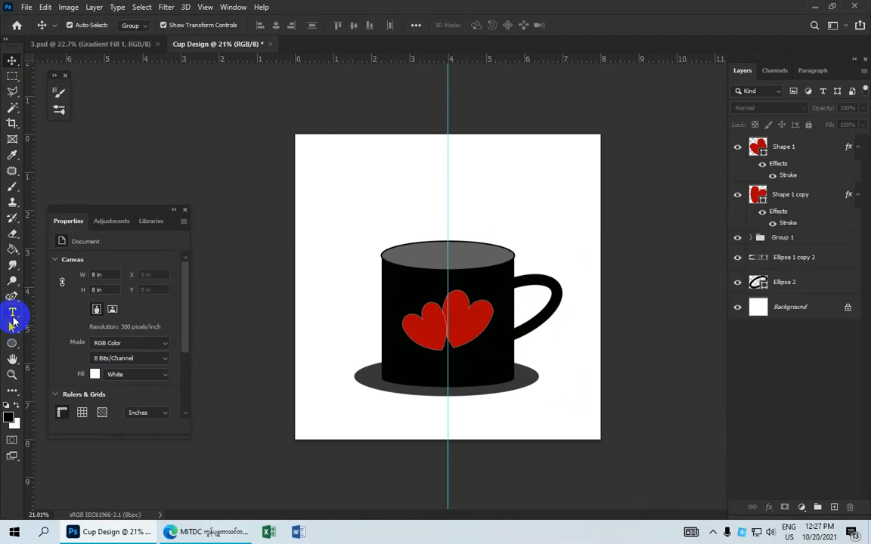
click(12, 316)
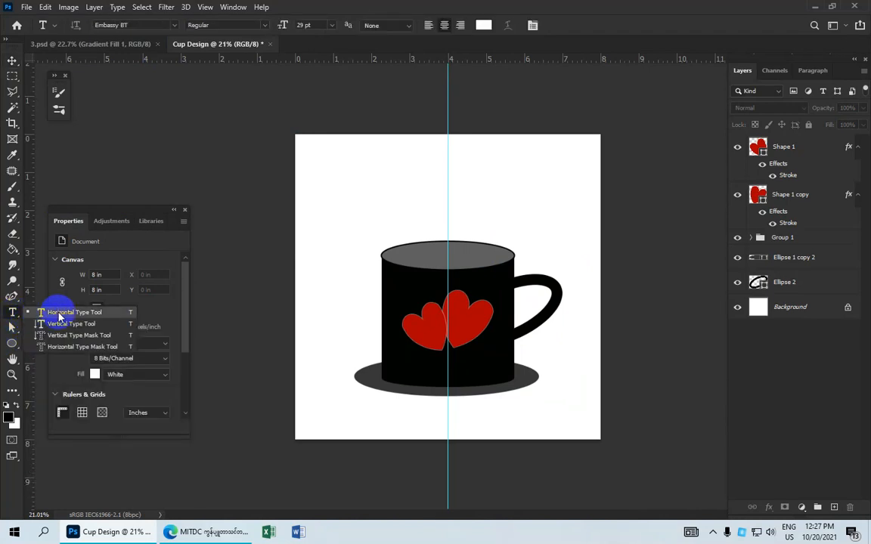
click(59, 316)
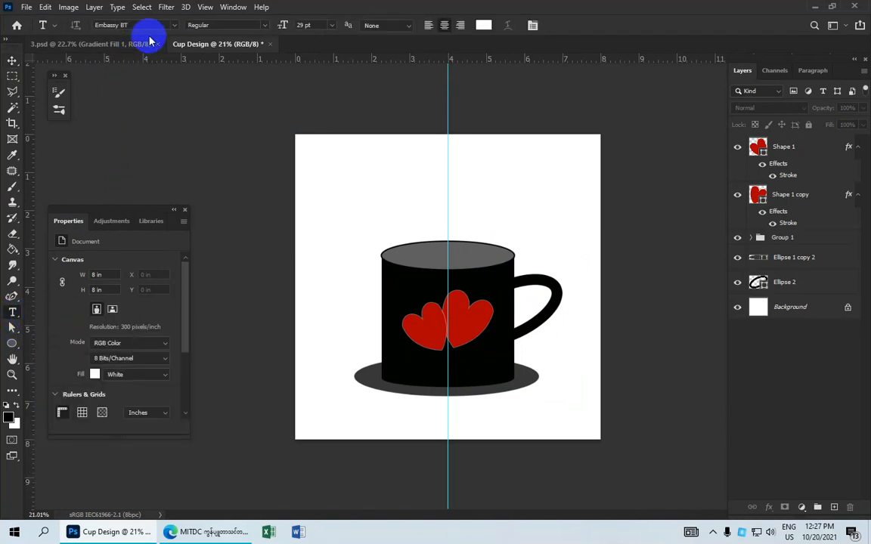
click(173, 26)
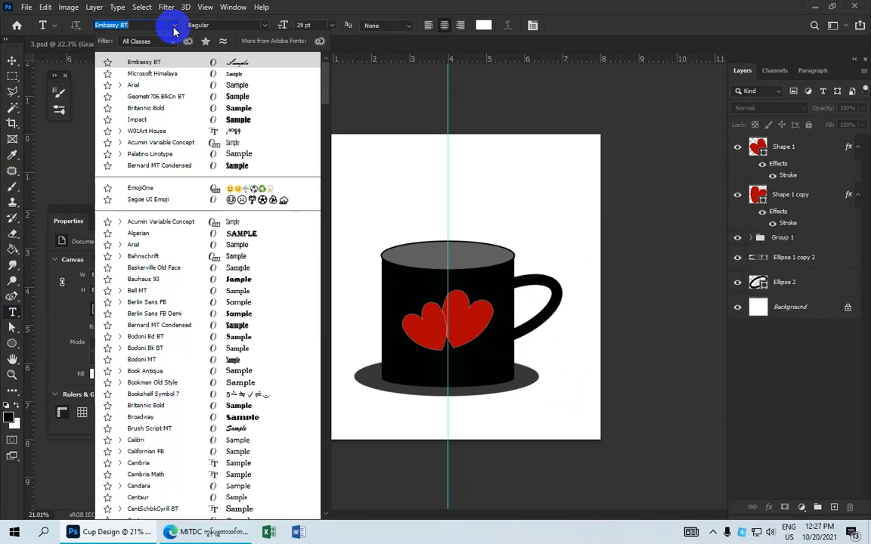
click(173, 65)
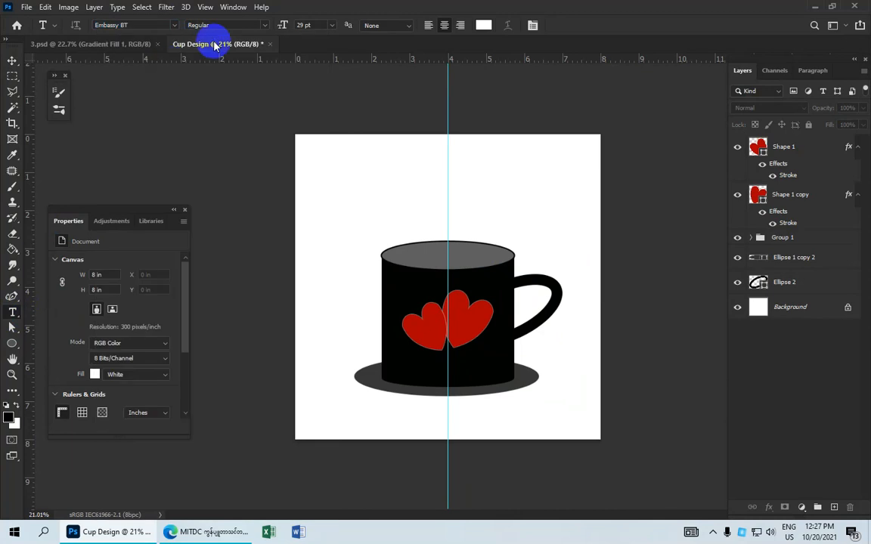
click(260, 27)
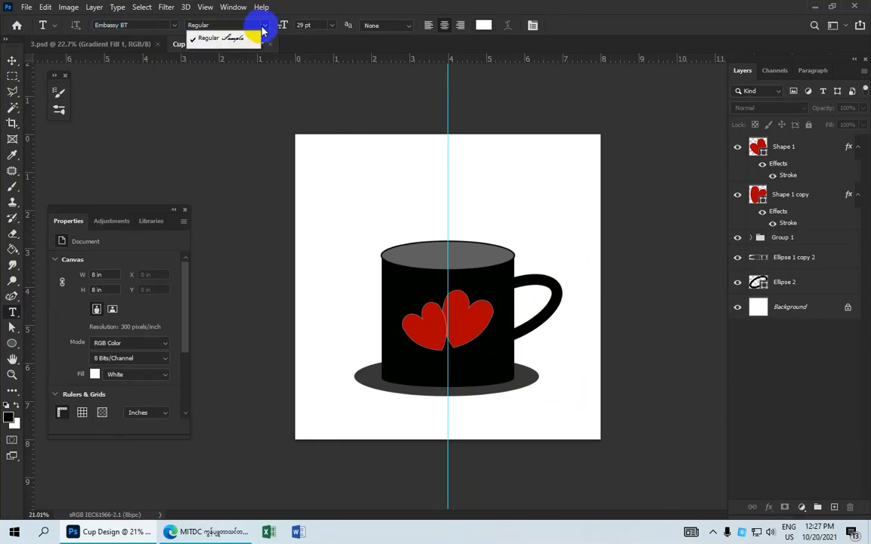
click(263, 27)
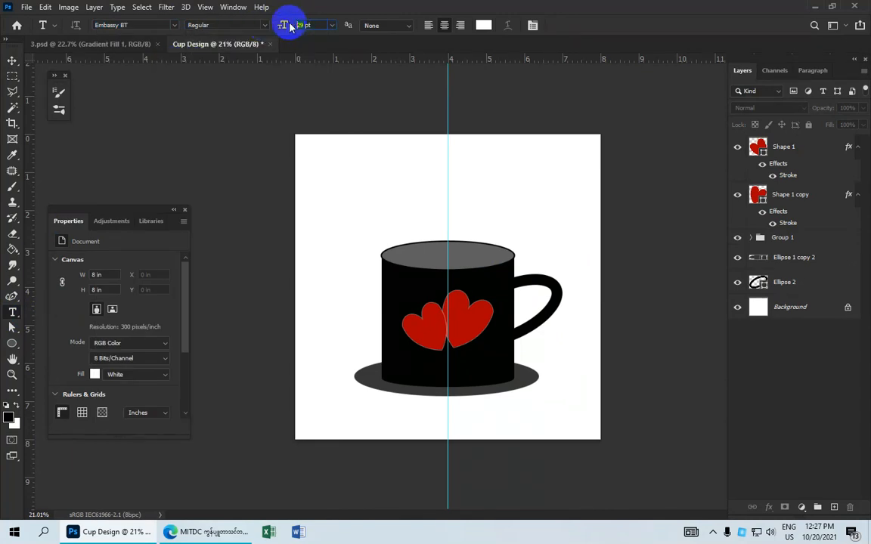
click(483, 25)
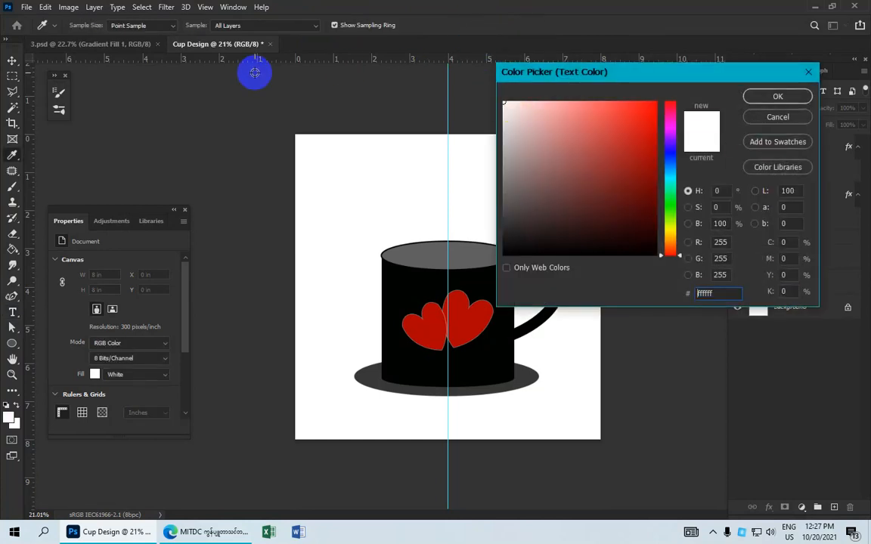
click(777, 97)
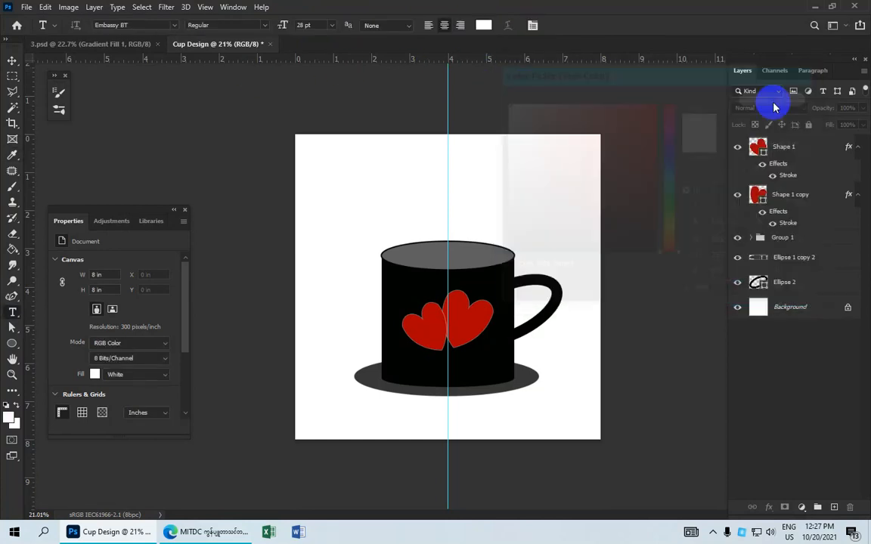
Add the text "I LOVE YOU" near the bottom of the cup below the hearts and commit it
click(421, 368)
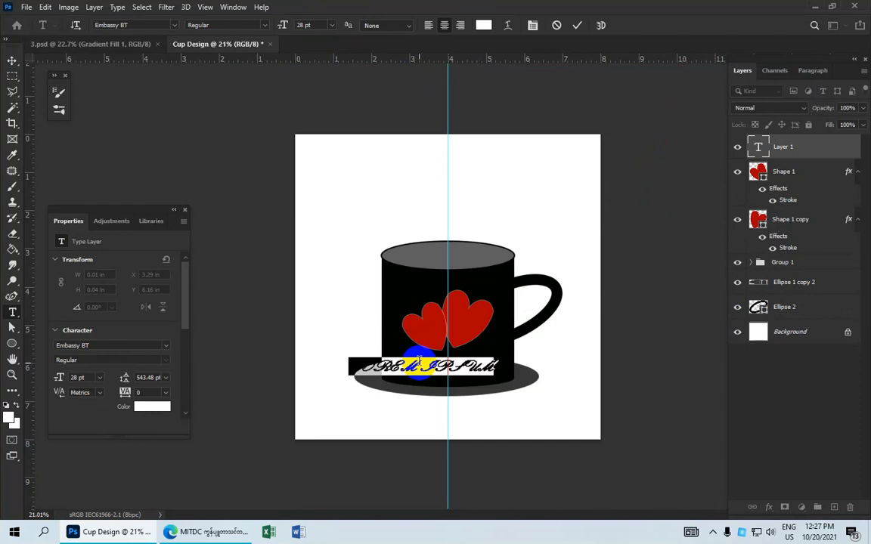
text(I)
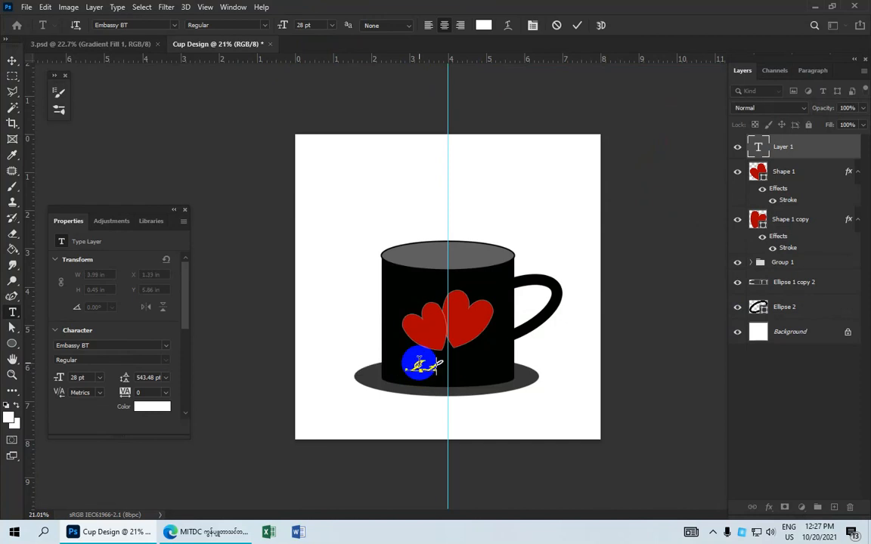
text( LOV)
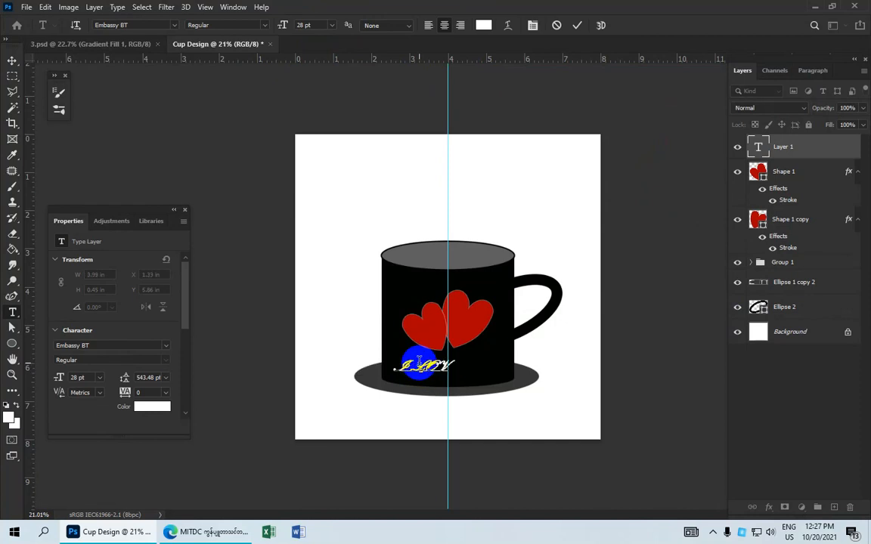
text(E)
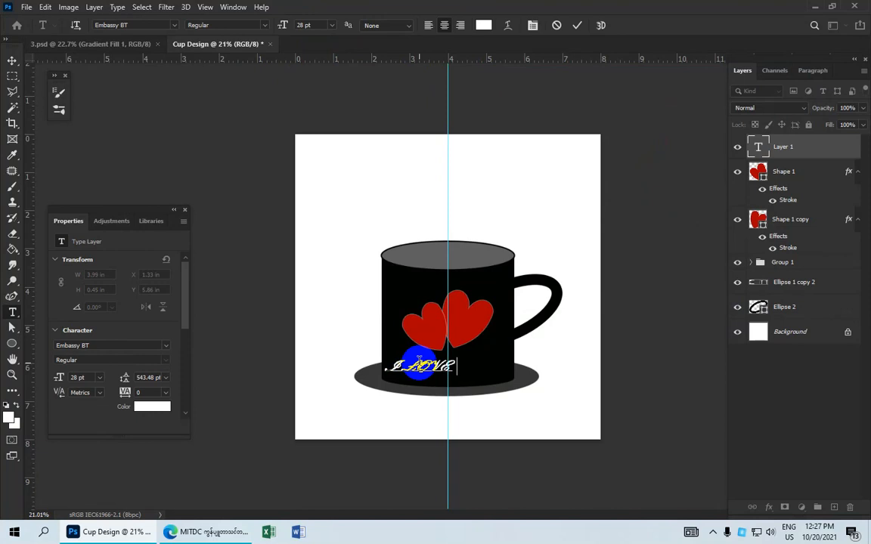
text( Y)
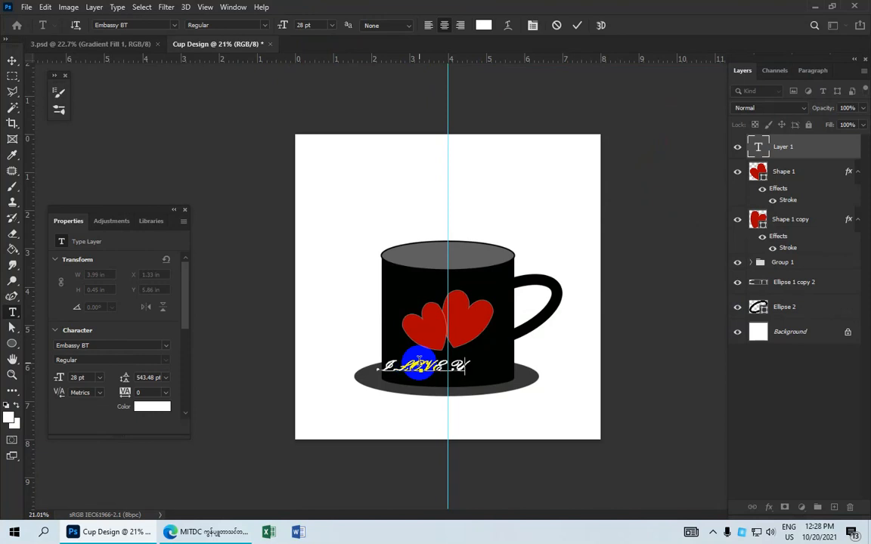
key(BackSpace)
key(BackSpace)
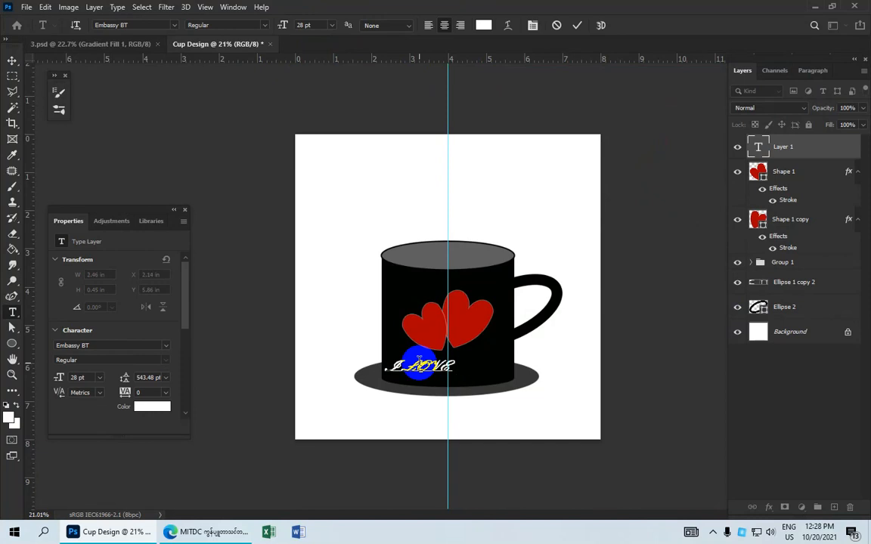
text(U)
text(O)
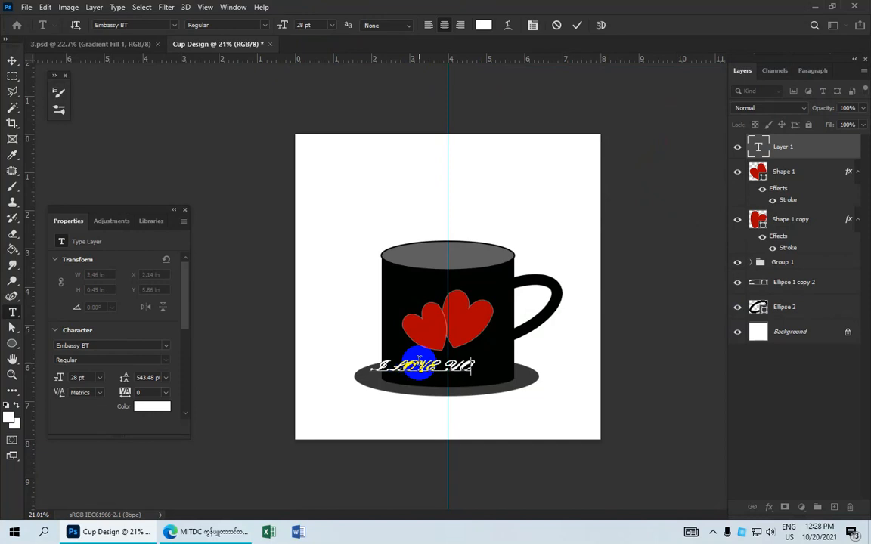
text(U)
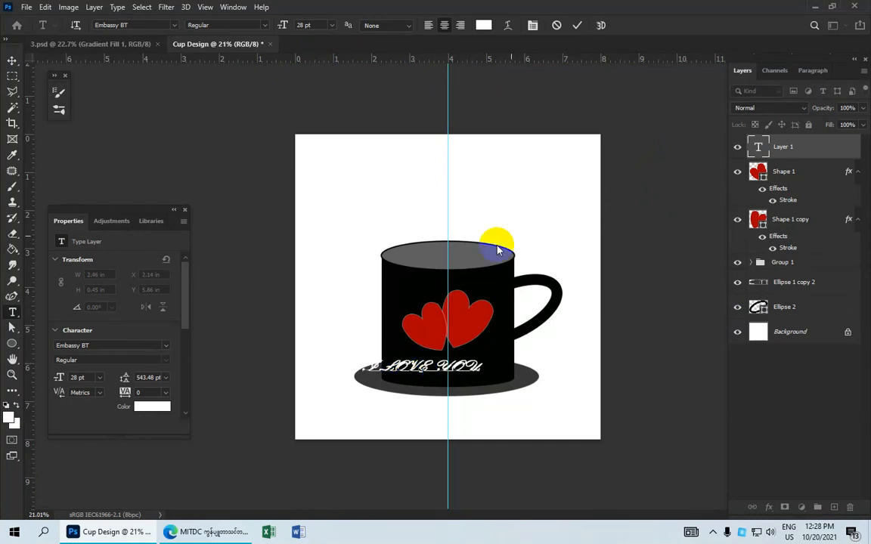
click(576, 26)
Move the "I LOVE YOU" text so it sits centred on the guide within the cup's lower part, and deselect it
key(v)
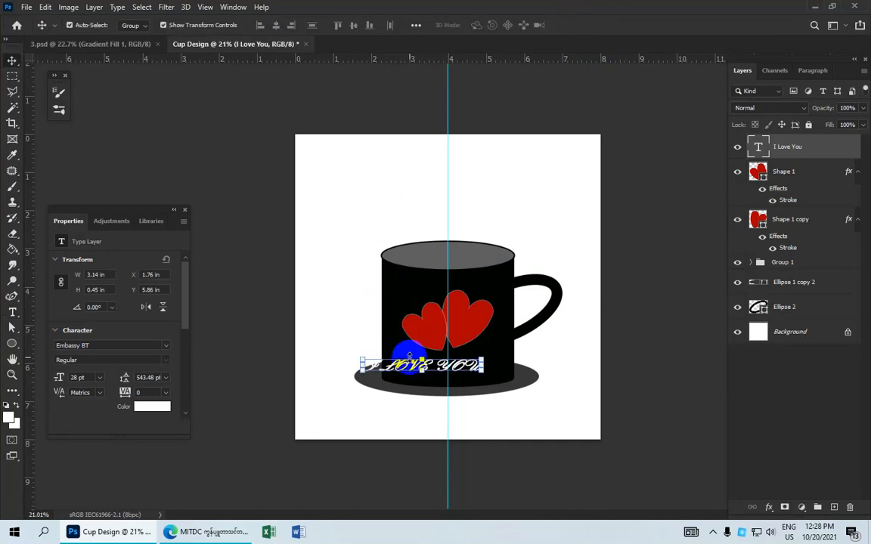
drag(409, 355, 462, 371)
click(609, 314)
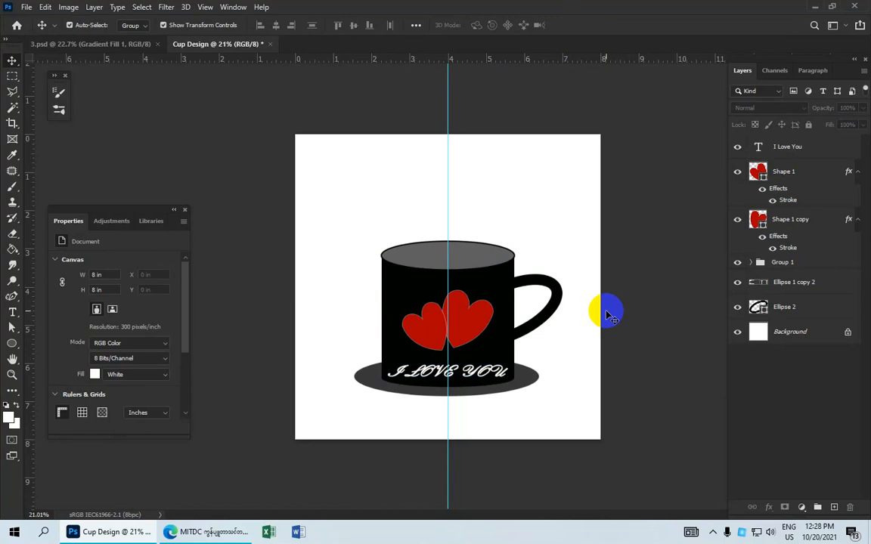
Clear the vertical centre guide from the document
scroll(606, 312, down, 2)
scroll(504, 333, up, 3)
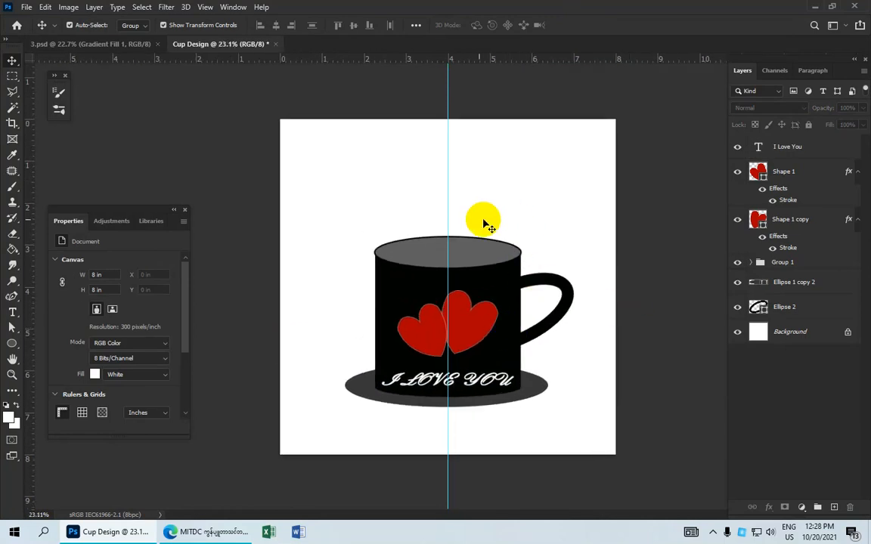
click(210, 8)
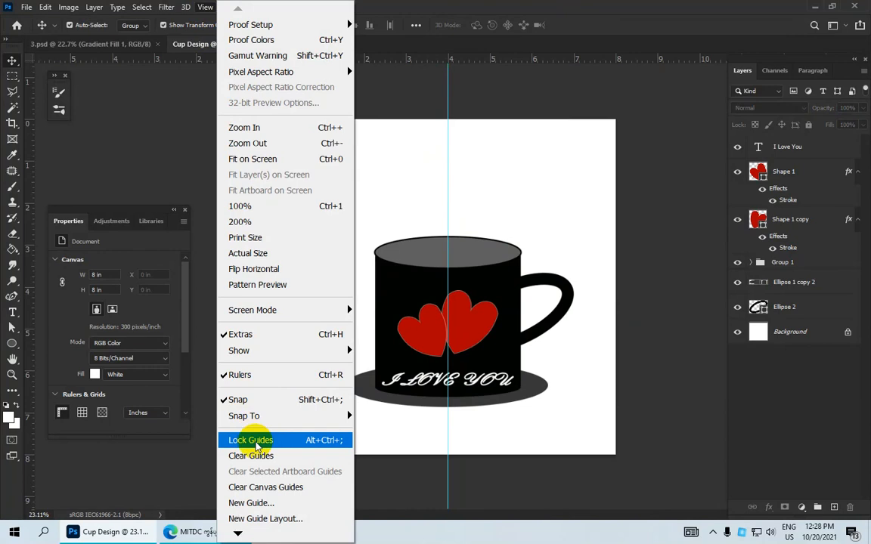
click(252, 455)
scroll(521, 318, down, 2)
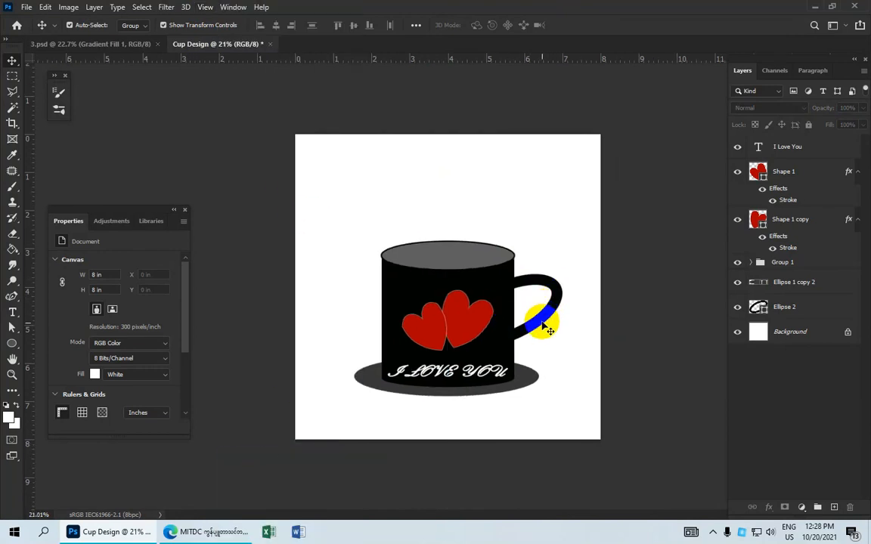
Select all layers from "I Love You" down to Ellipse 2, move the cup artwork up to Y 2.19 in, and deselect it
click(790, 147)
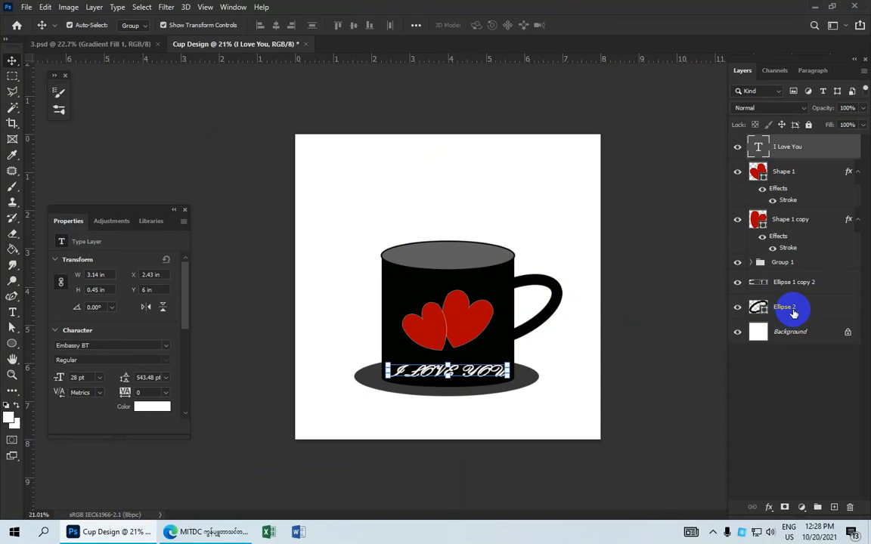
shift+click(793, 314)
key(Up)
key(Up)
key(Up)
key(Up)
key(Up)
key(Up)
key(Up)
key(Up)
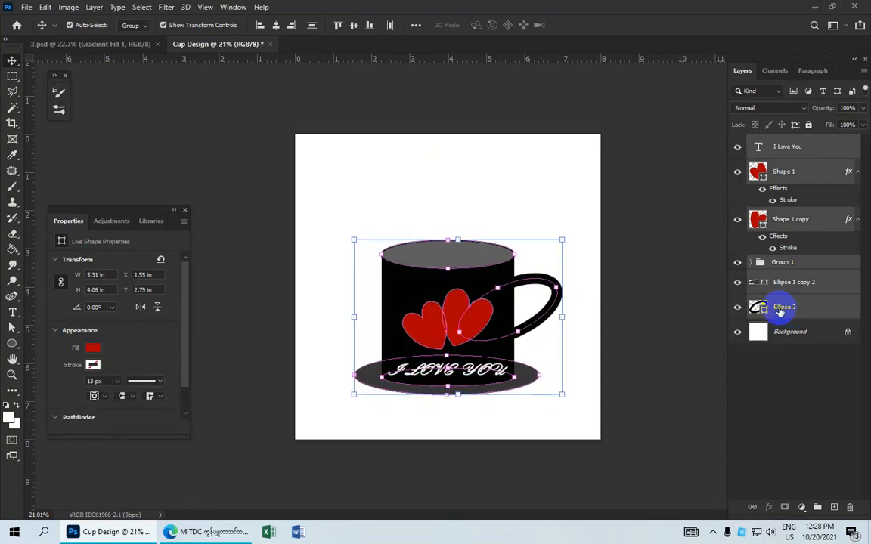
key(Up)
key(Up)
key(Up)
key(Up)
key(Up)
key(Up)
key(Up)
key(Up)
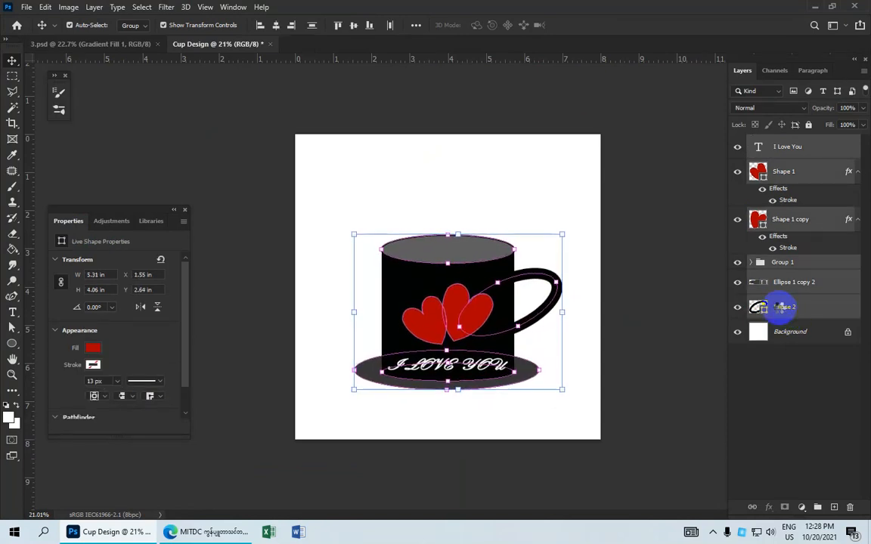
key(Up)
key(Up)
key(Up)
key(Up)
key(Up)
key(Up)
key(Up)
key(Up)
key(Up)
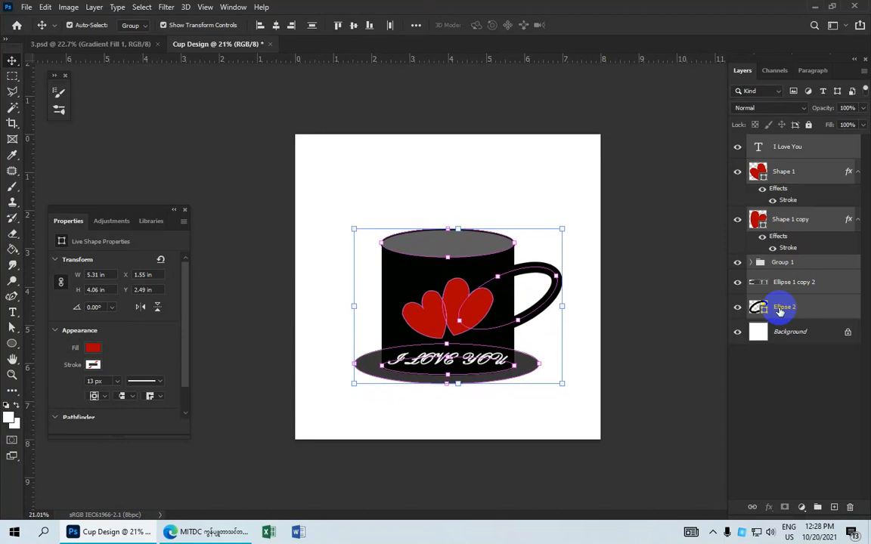
key(Up)
key(Up)
key(Up)
key(Up)
key(Up)
key(Up)
key(Up)
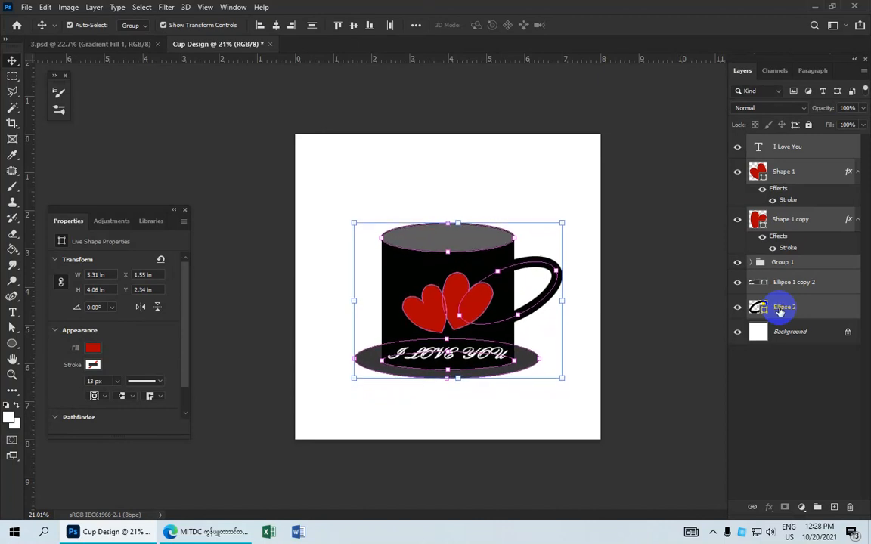
key(Up)
key(Up)
key(Up)
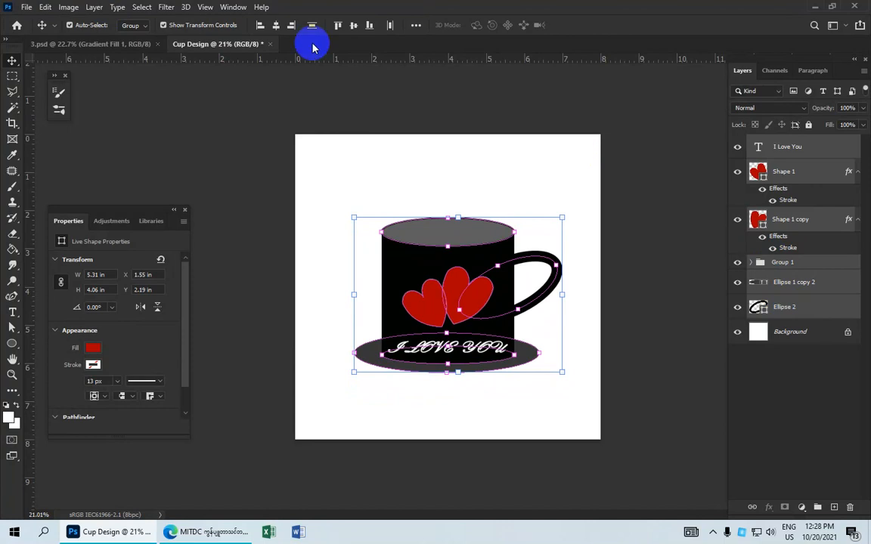
click(597, 218)
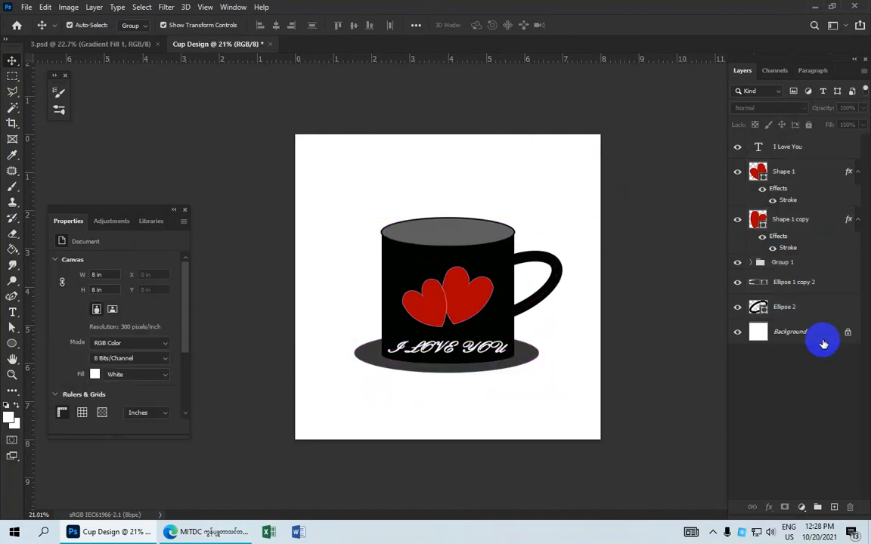
Add a Gradient fill layer directly above the Background and set its starting colour stop to dark grey #191919
click(790, 332)
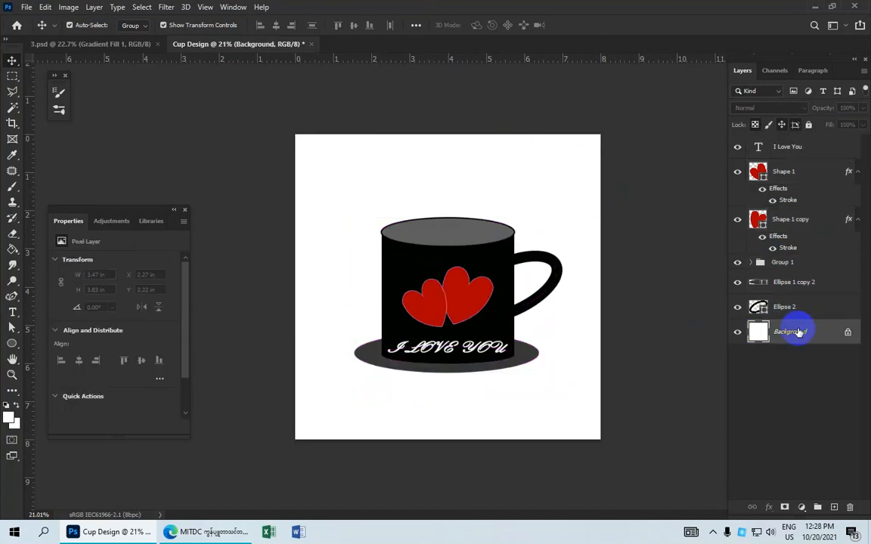
click(803, 508)
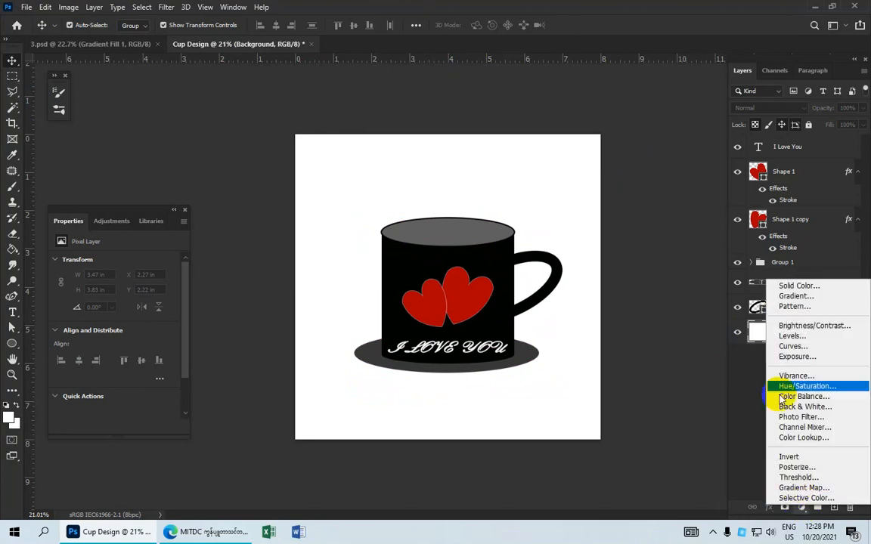
click(793, 297)
click(179, 129)
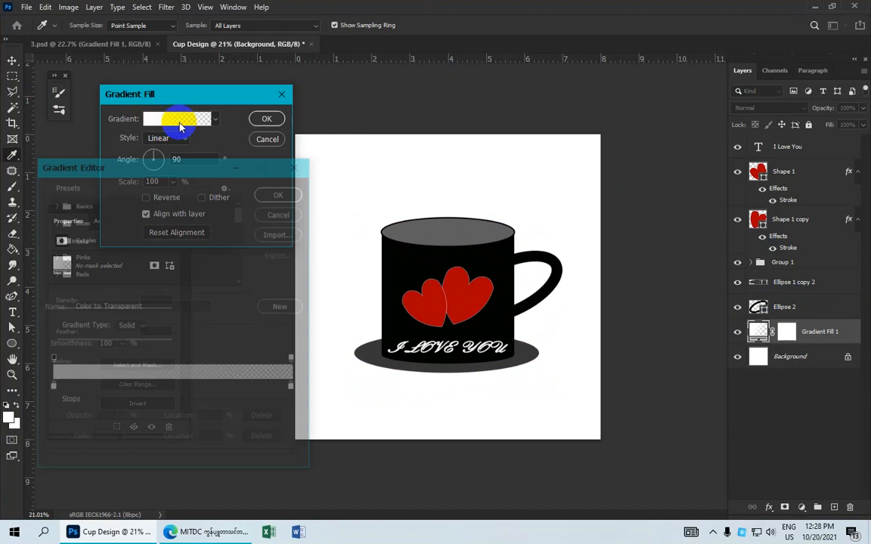
click(50, 390)
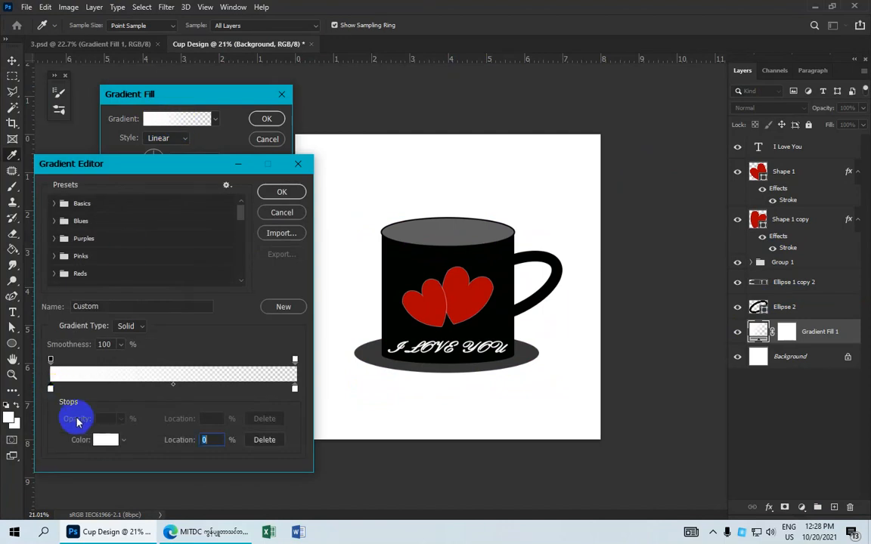
click(104, 441)
drag(514, 250, 495, 242)
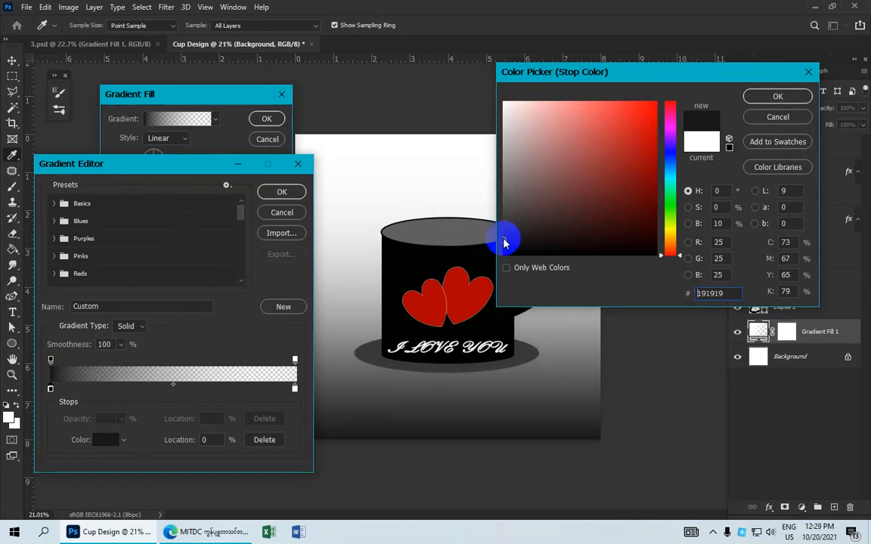
click(750, 96)
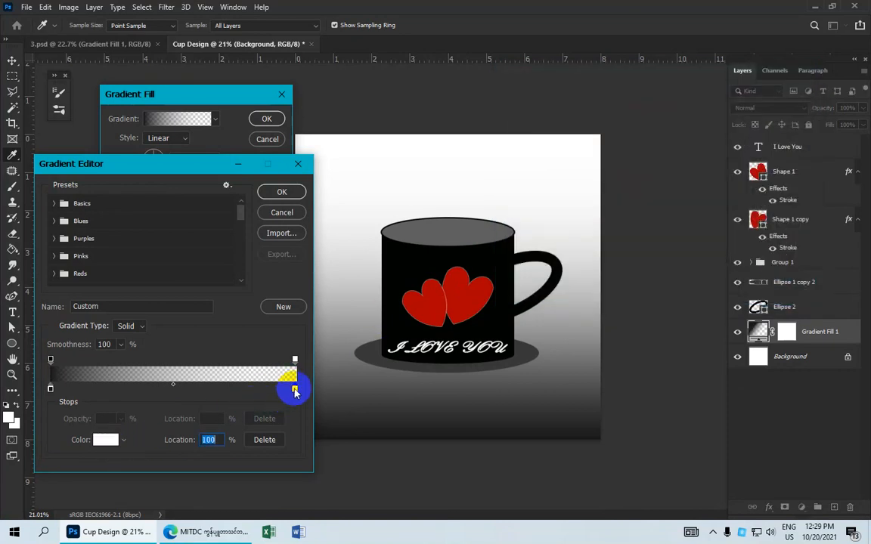
Set the gradient's end stop to grey #959595 with 50% opacity at location 100% and accept the edited gradient
click(106, 439)
click(517, 189)
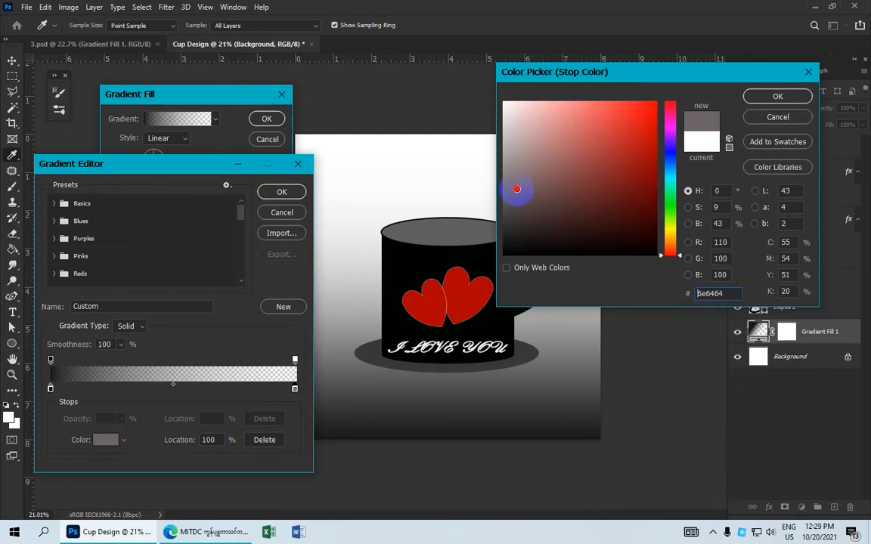
mouse_move(517, 189)
mouse_down()
mouse_move(476, 170)
mouse_move(487, 178)
mouse_move(494, 165)
mouse_up()
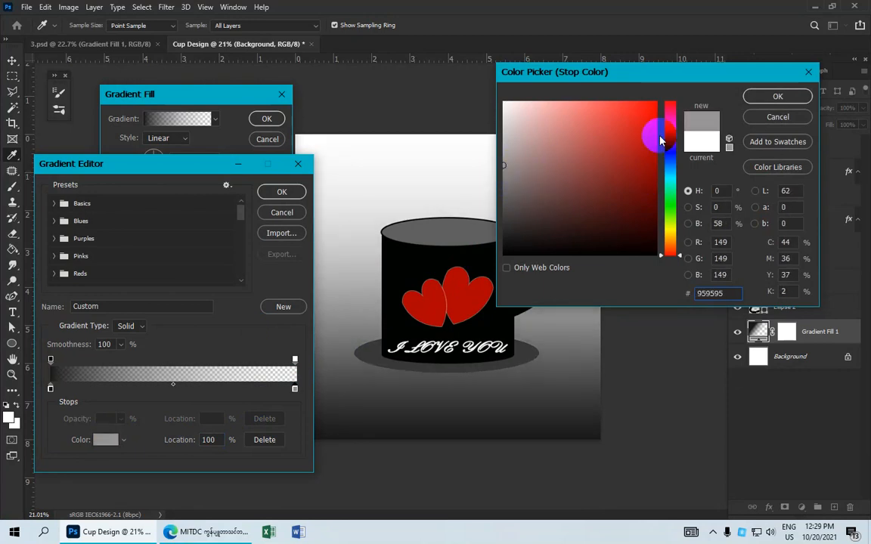
click(791, 103)
click(295, 361)
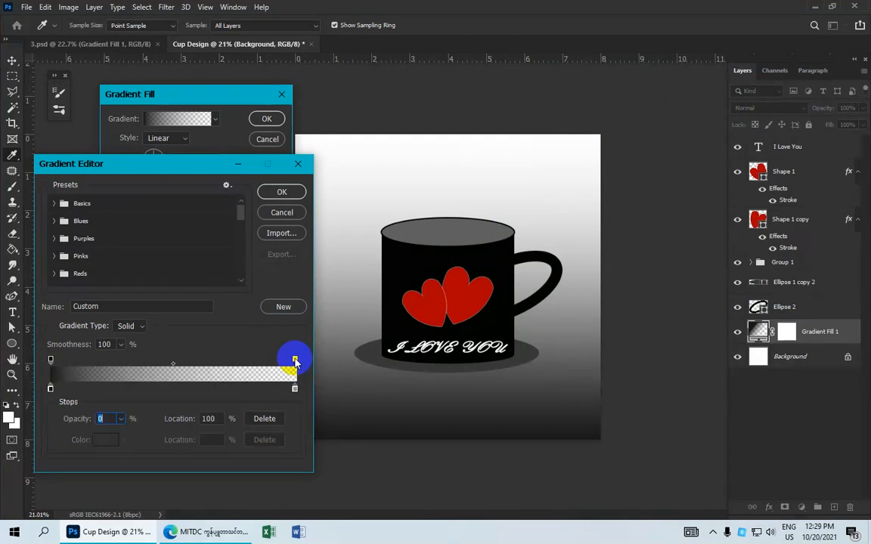
text(50)
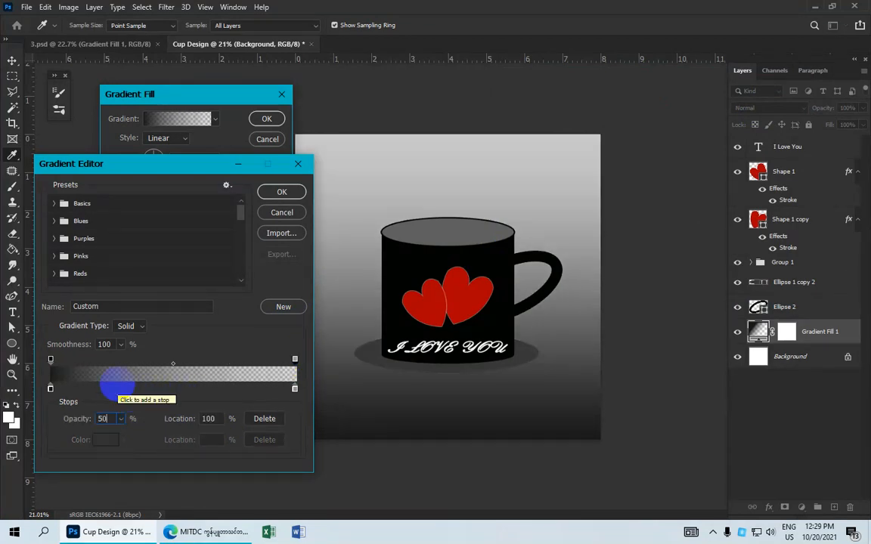
click(296, 195)
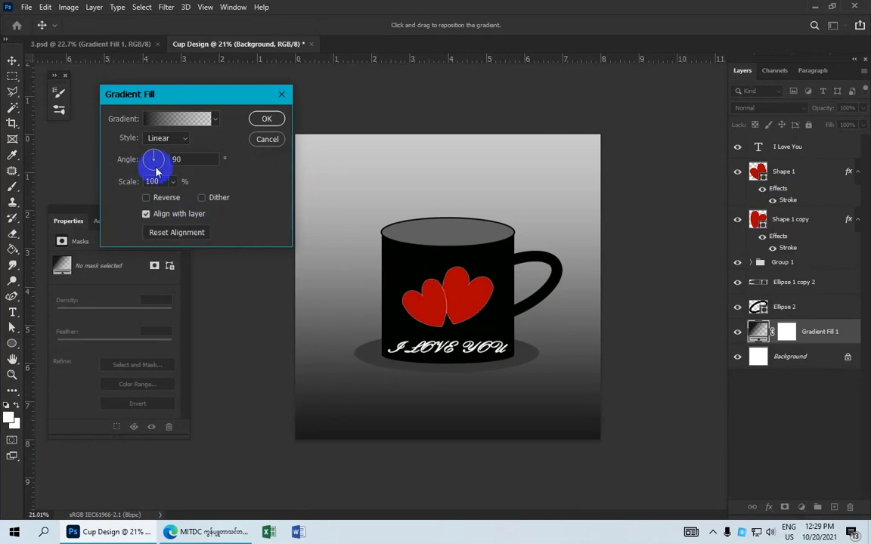
Make the gradient fill Radial and reversed with a scale of 188%, apply it, and deselect the layer
click(182, 143)
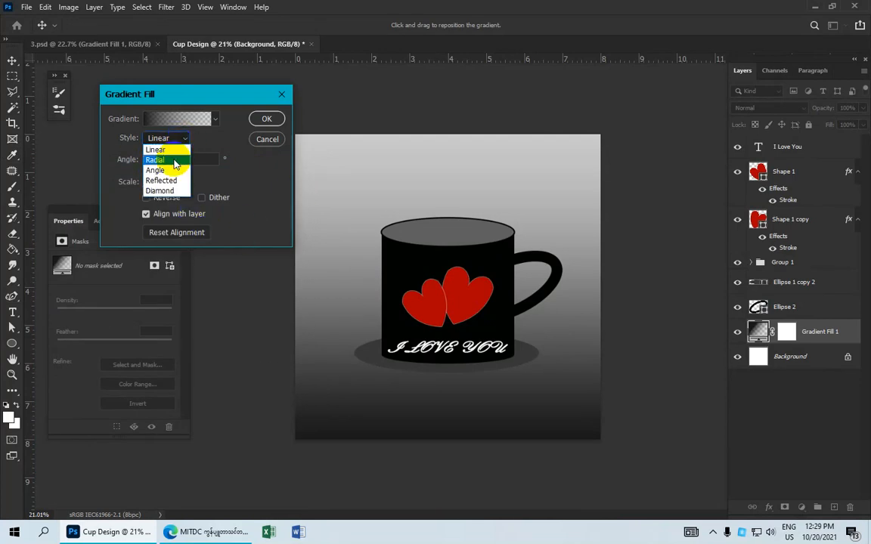
click(174, 161)
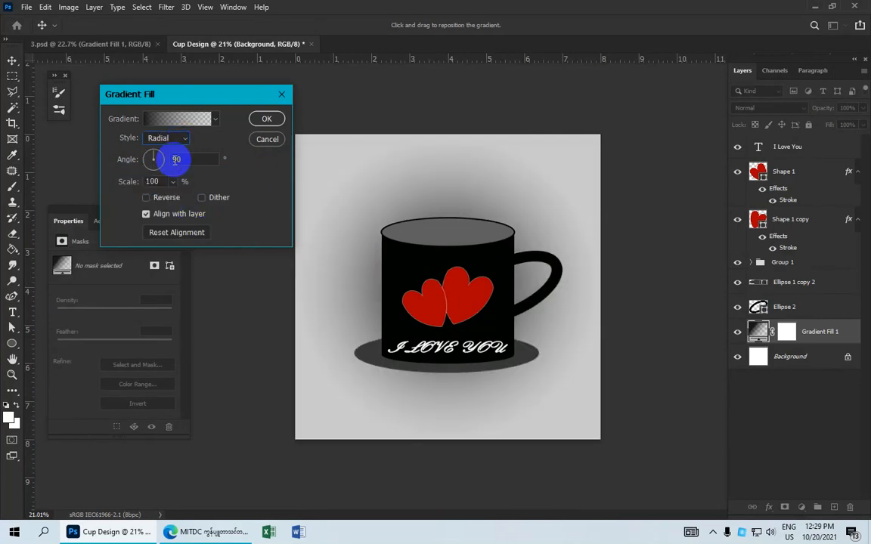
click(147, 197)
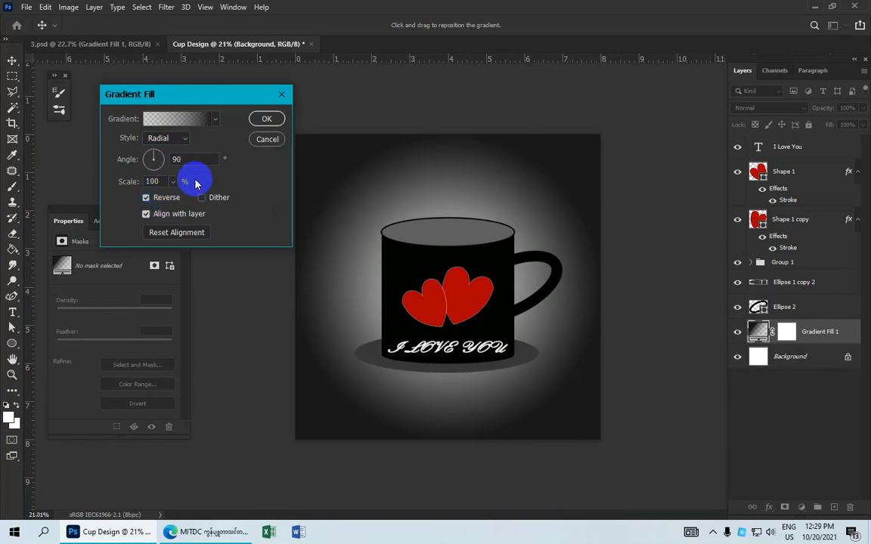
click(173, 182)
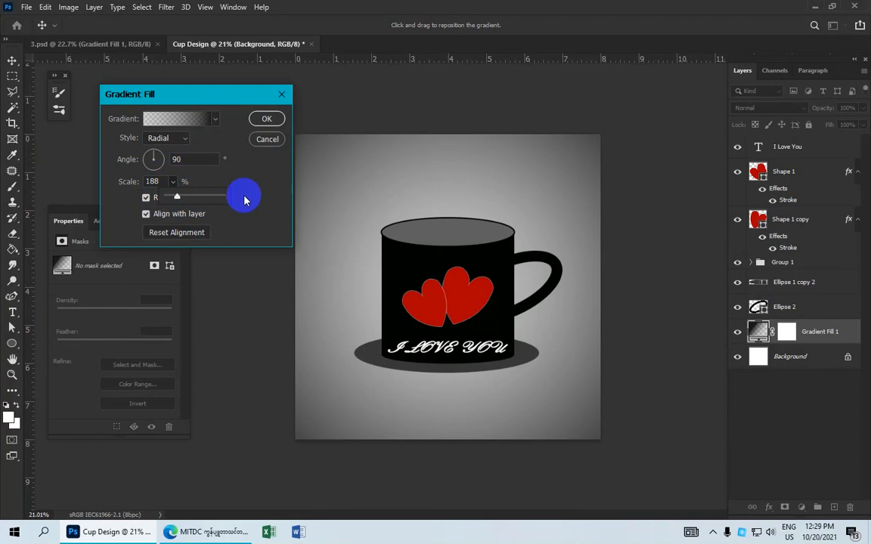
click(266, 119)
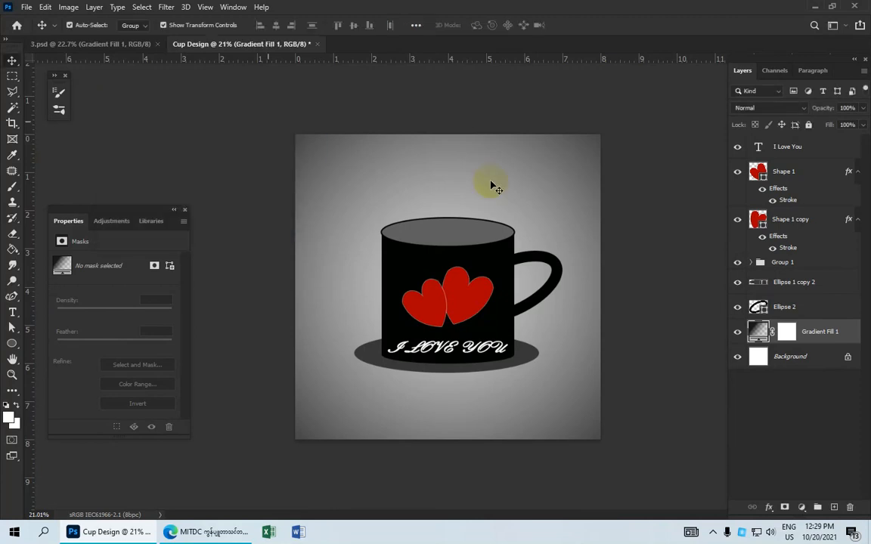
scroll(527, 204, down, 1)
click(626, 210)
Minimize the Photoshop window to show the desktop
scroll(535, 252, up, 3)
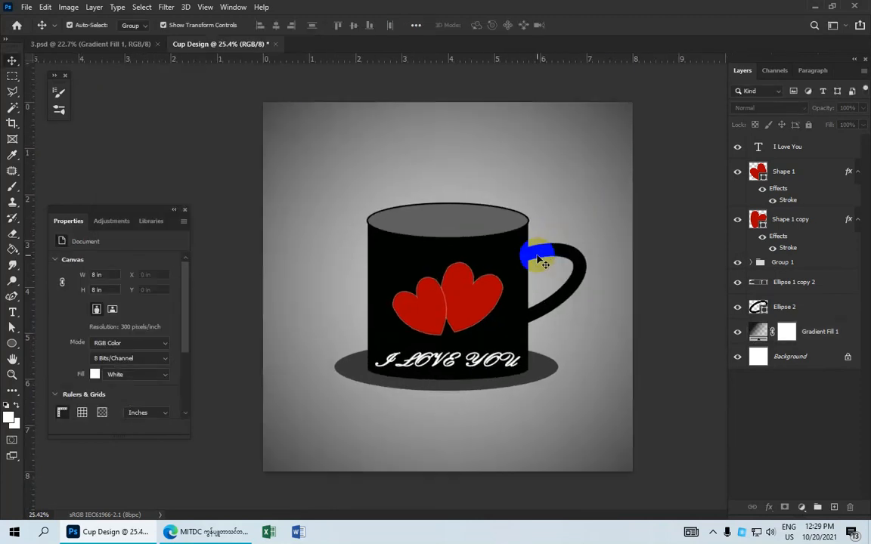
scroll(535, 271, down, 2)
scroll(499, 291, down, 1)
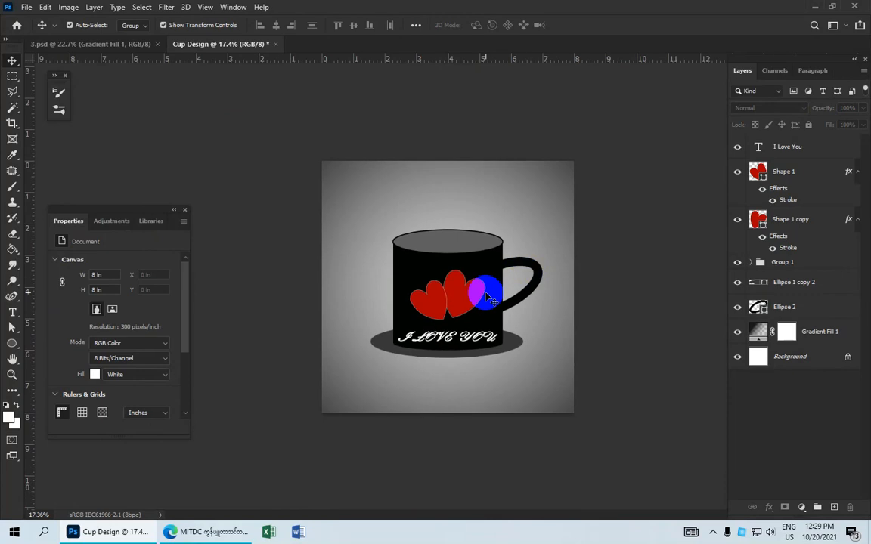
drag(487, 296, 468, 304)
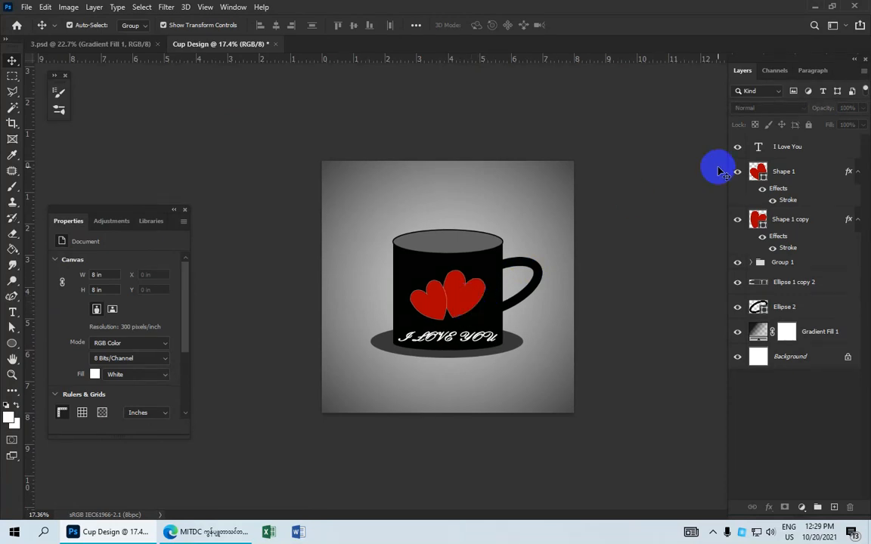
click(814, 9)
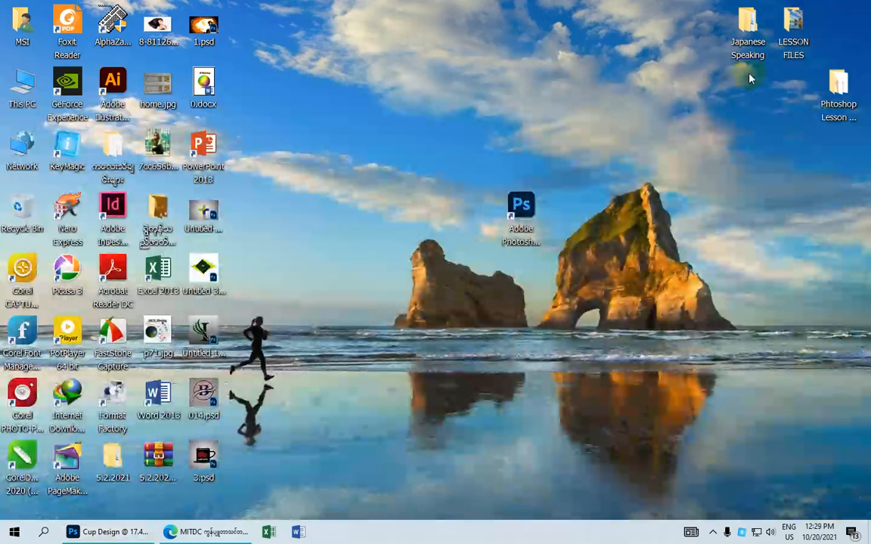